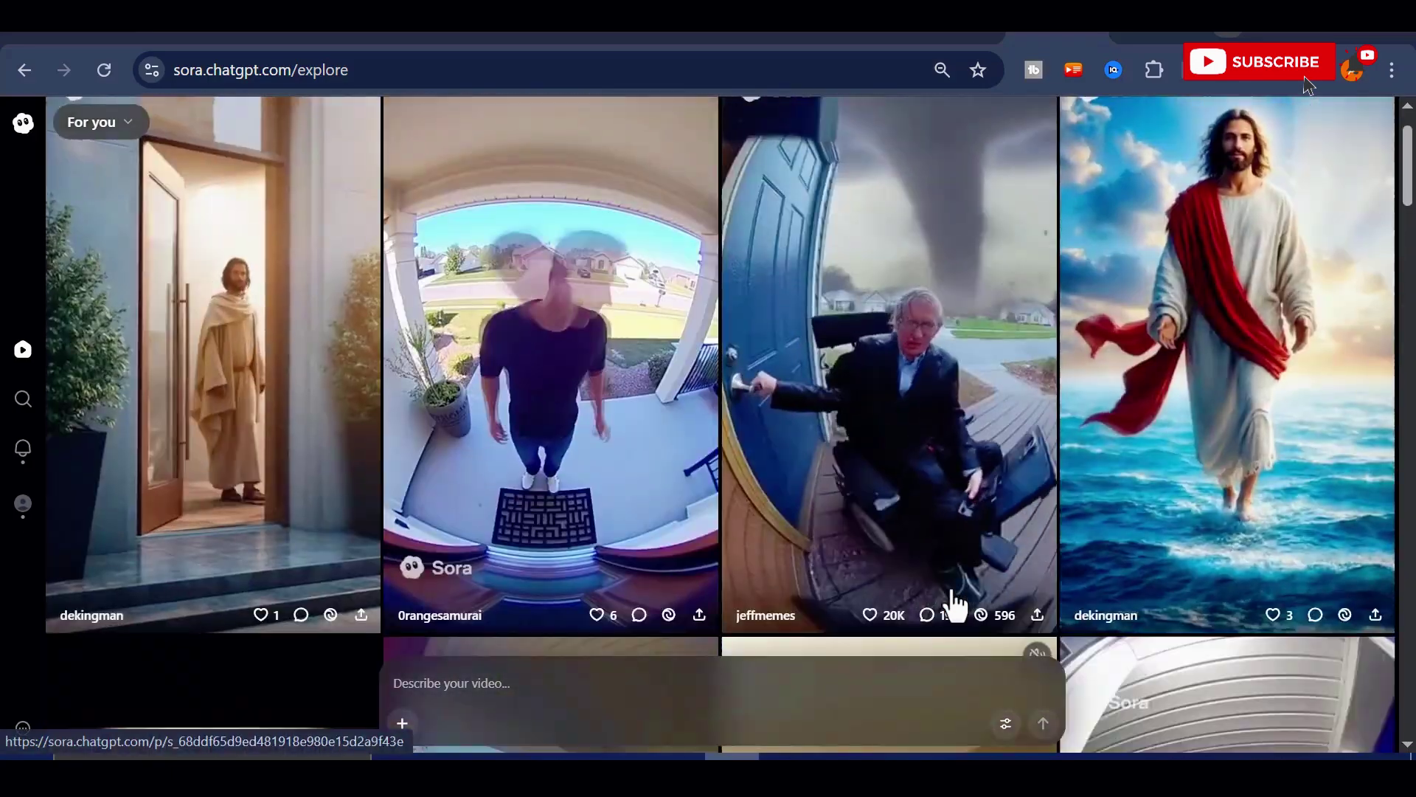
pyautogui.scroll(-10, 959, 560)
# Step: Scroll the Sora explore feed before moving to the soraaivideo.net generator page
pyautogui.scroll(10, 709, 576)
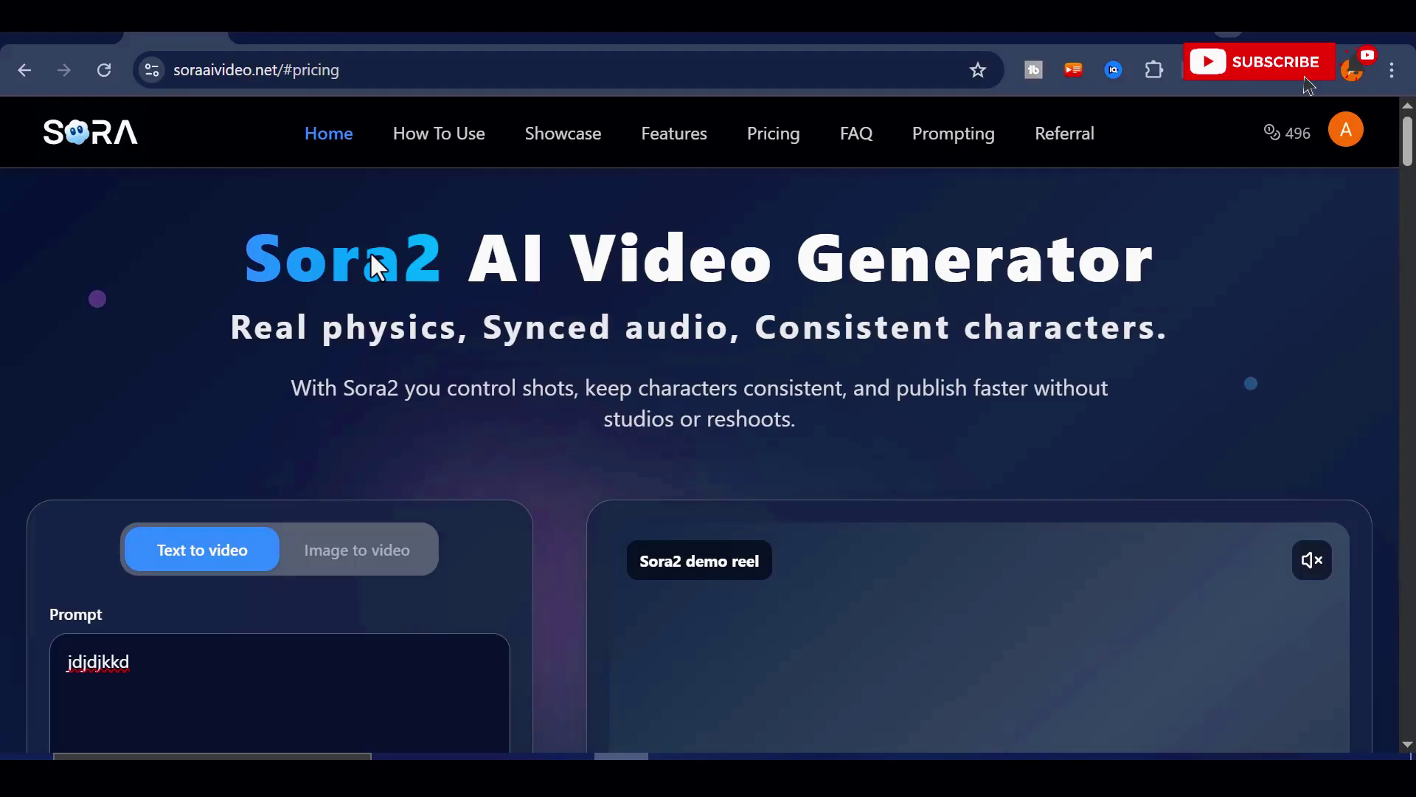
# Step: Delete the leftover Prompt text, leaving the form at sora2 pro, 16:9, 720P, 10s
pyautogui.scroll(-4, 605, 380)
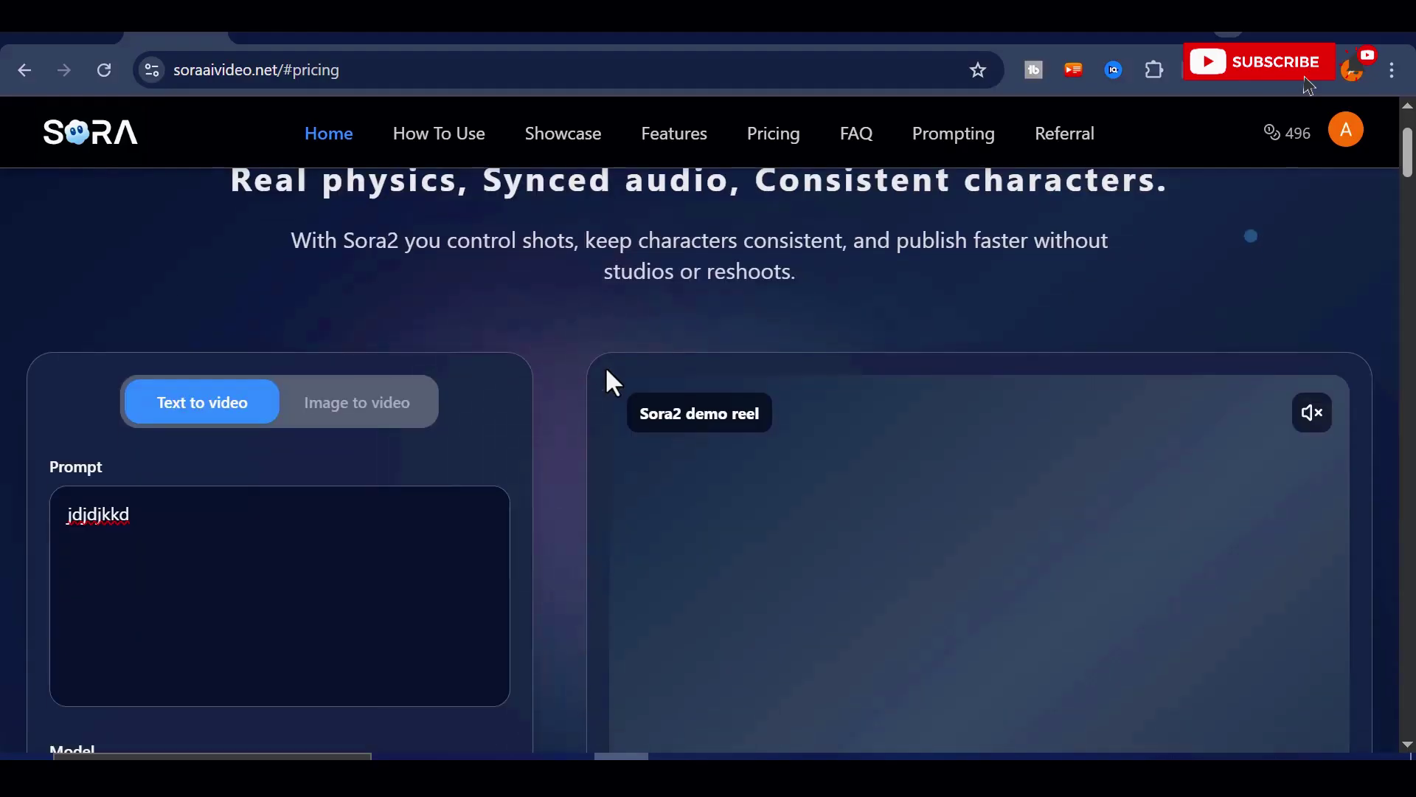
pyautogui.moveTo(159, 372); pyautogui.dragTo(67, 361)
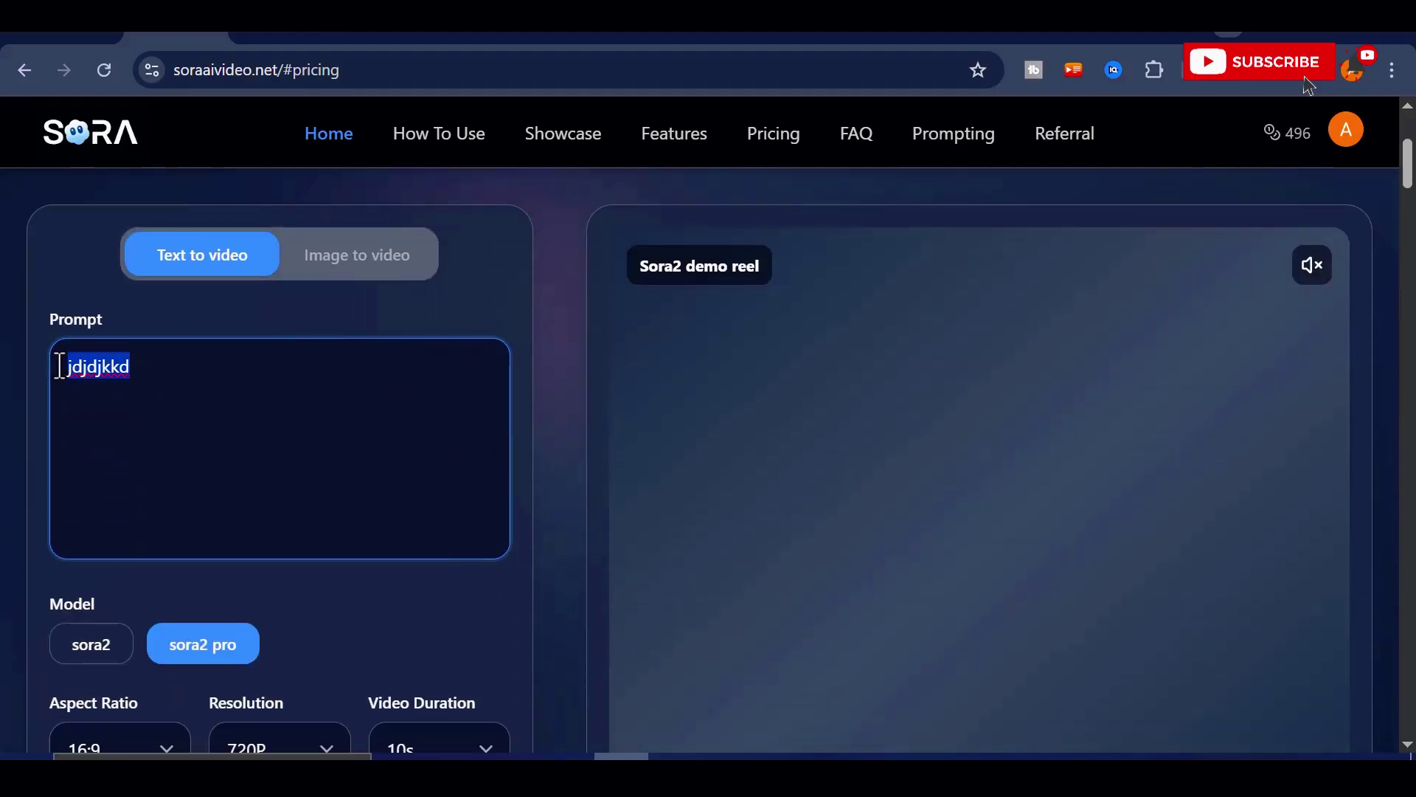
pyautogui.scroll(2, 329, 379)
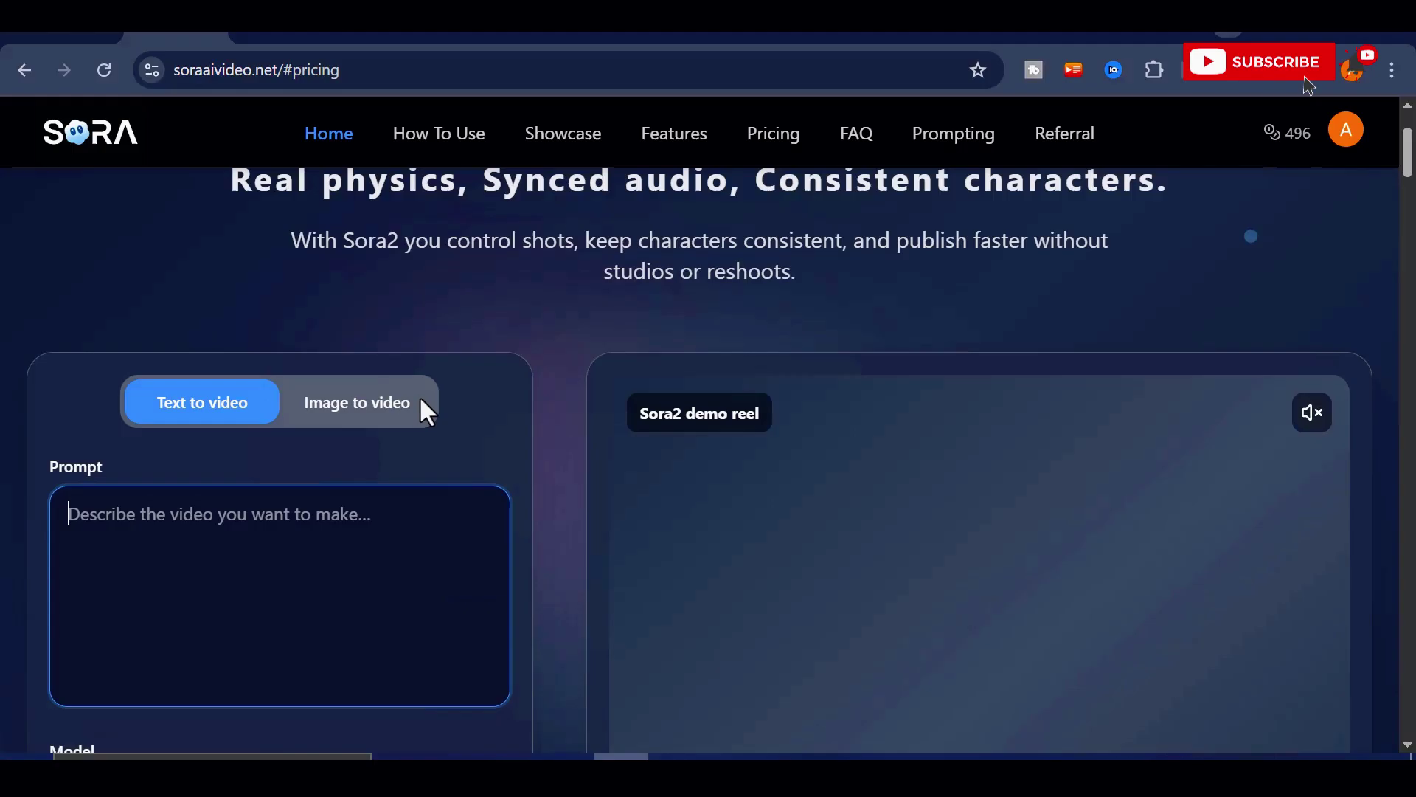
pyautogui.scroll(-8, 1226, 266)
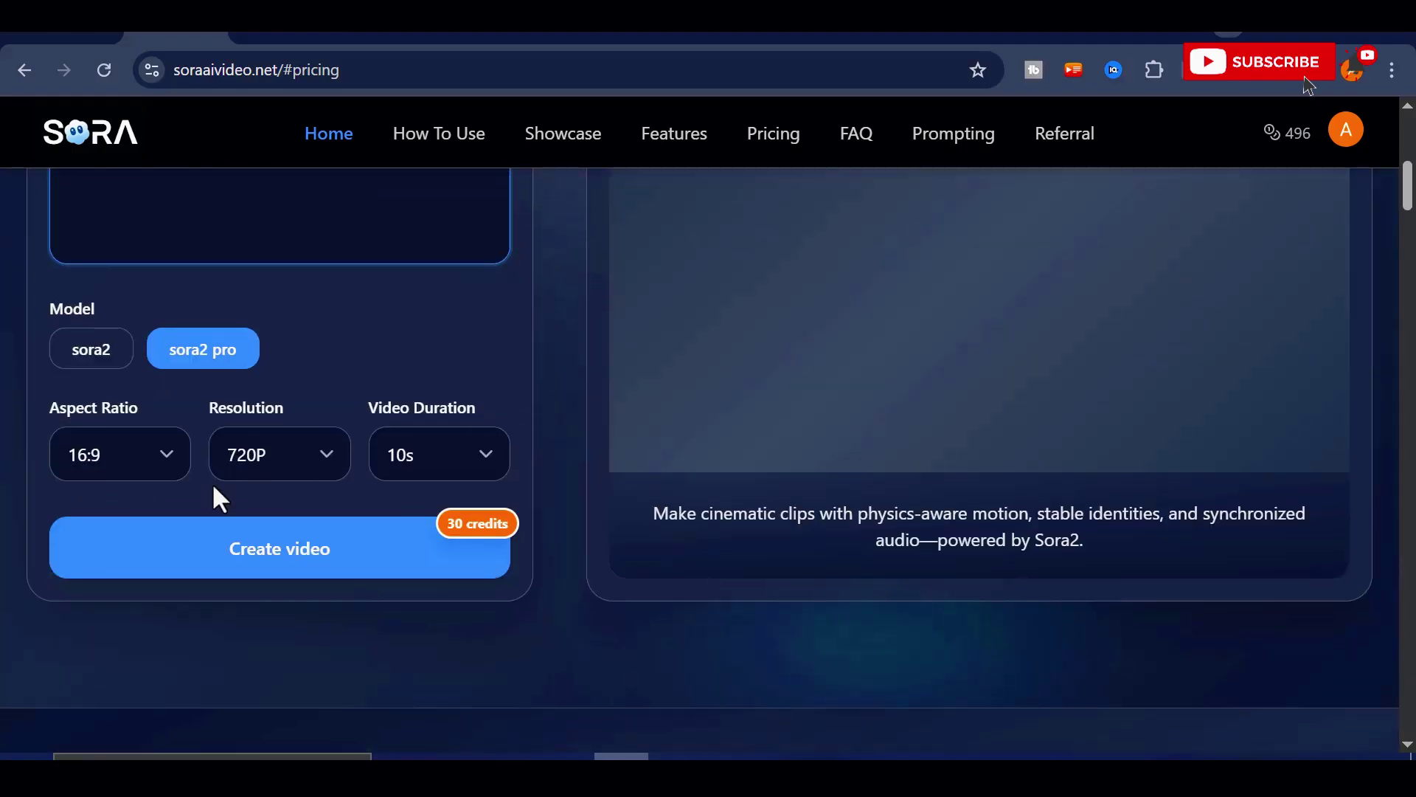
pyautogui.scroll(2, 259, 430)
pyautogui.scroll(2, 265, 421)
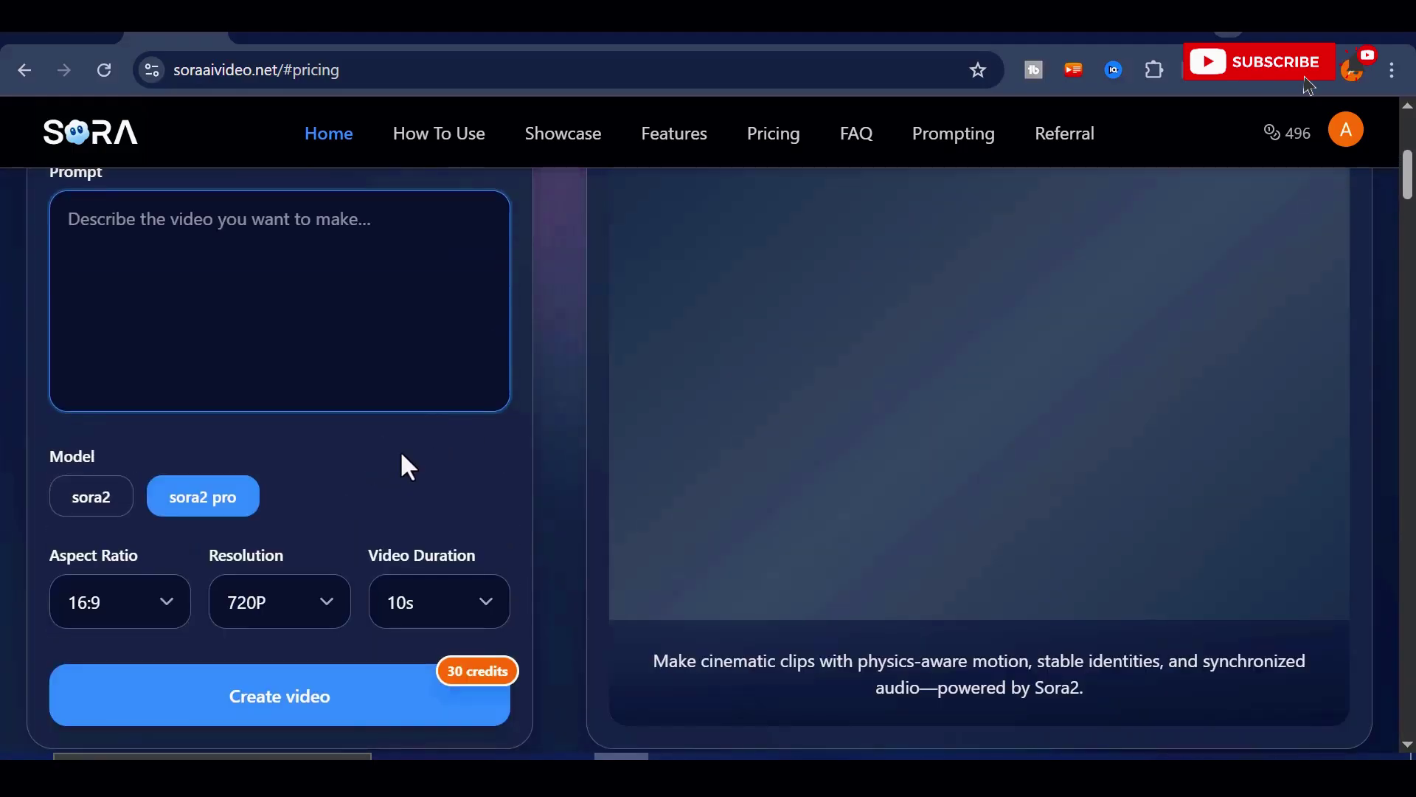
pyautogui.scroll(6, 490, 489)
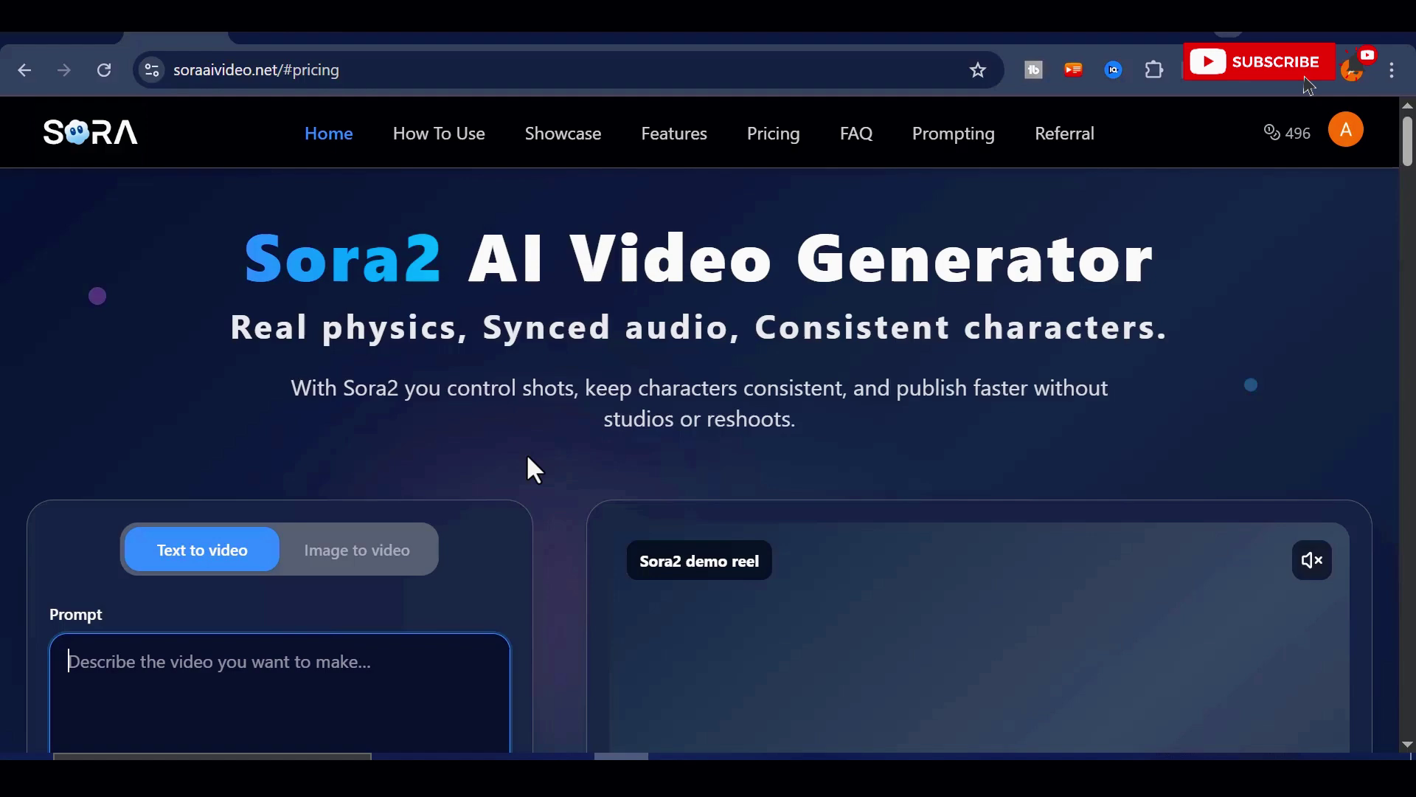
pyautogui.scroll(-1, 528, 465)
pyautogui.scroll(-13, 554, 449)
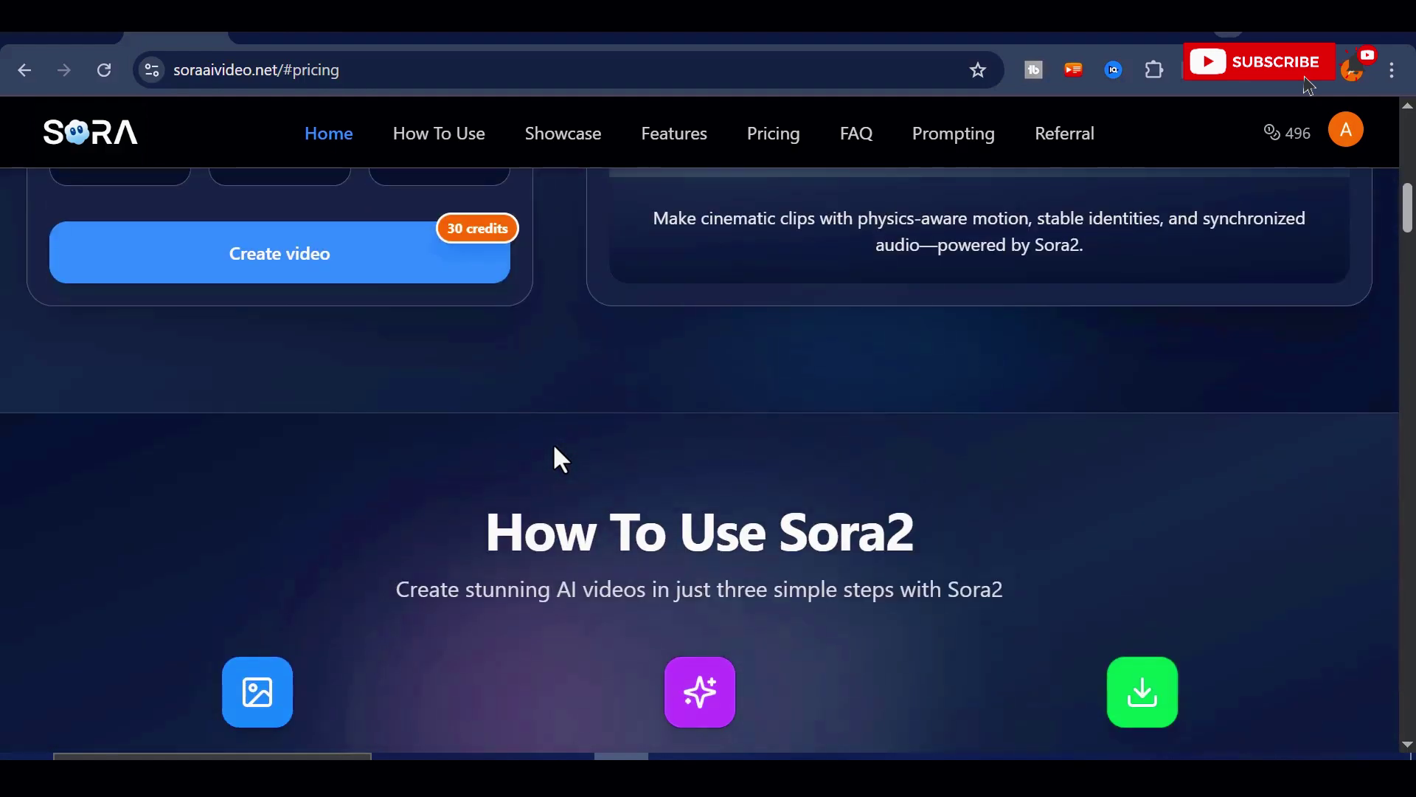
pyautogui.scroll(-2, 561, 458)
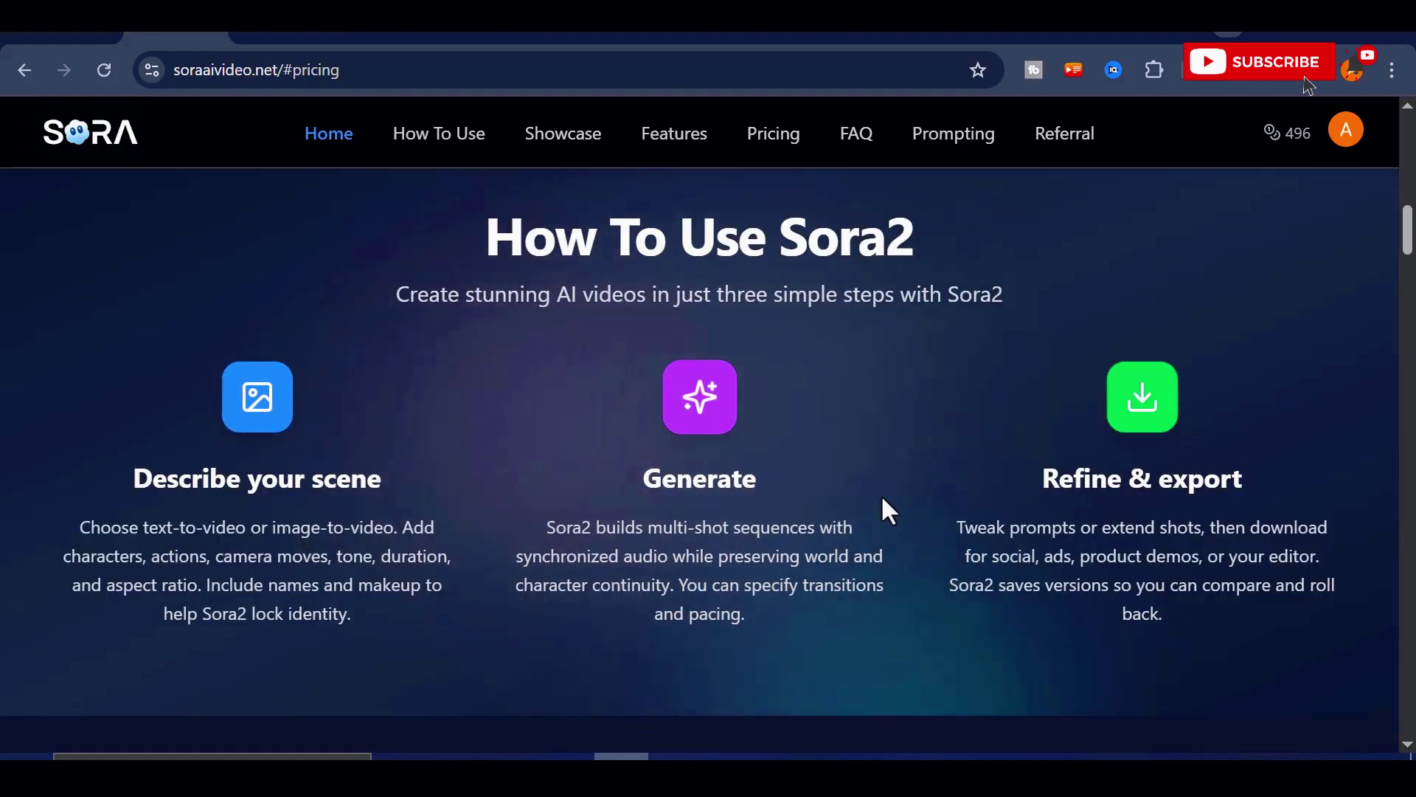
pyautogui.scroll(-8, 1258, 479)
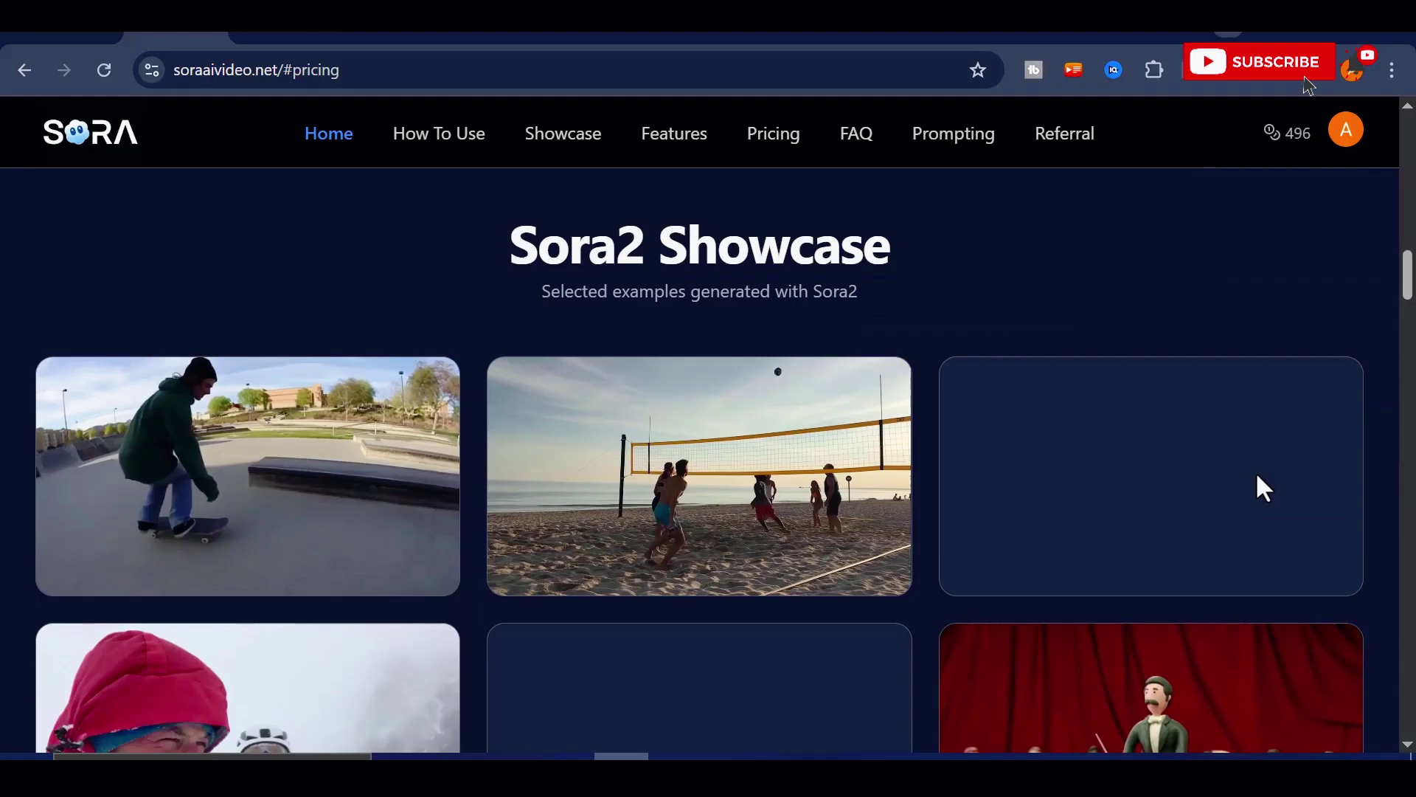
pyautogui.scroll(-4, 466, 493)
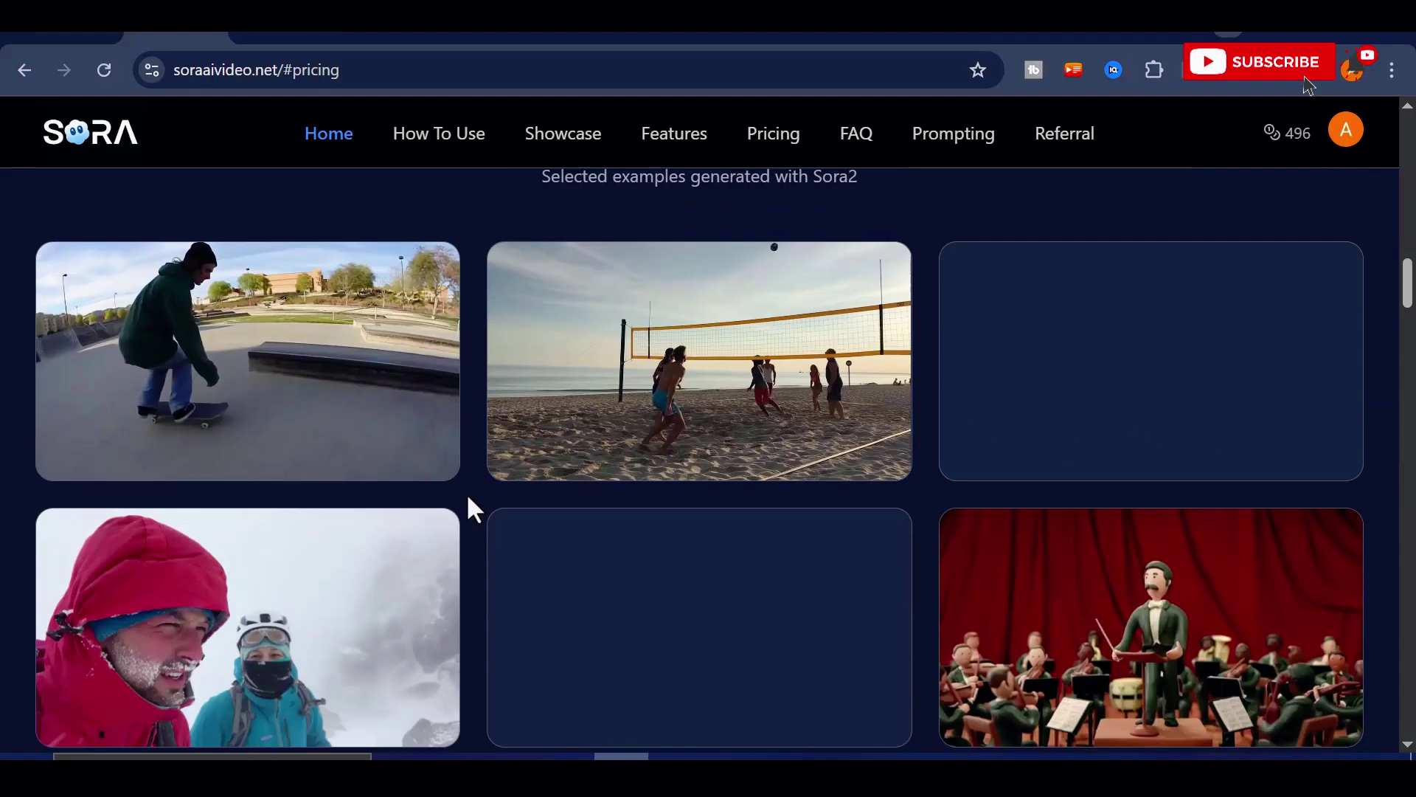
pyautogui.scroll(1, 276, 500)
pyautogui.scroll(1, 635, 603)
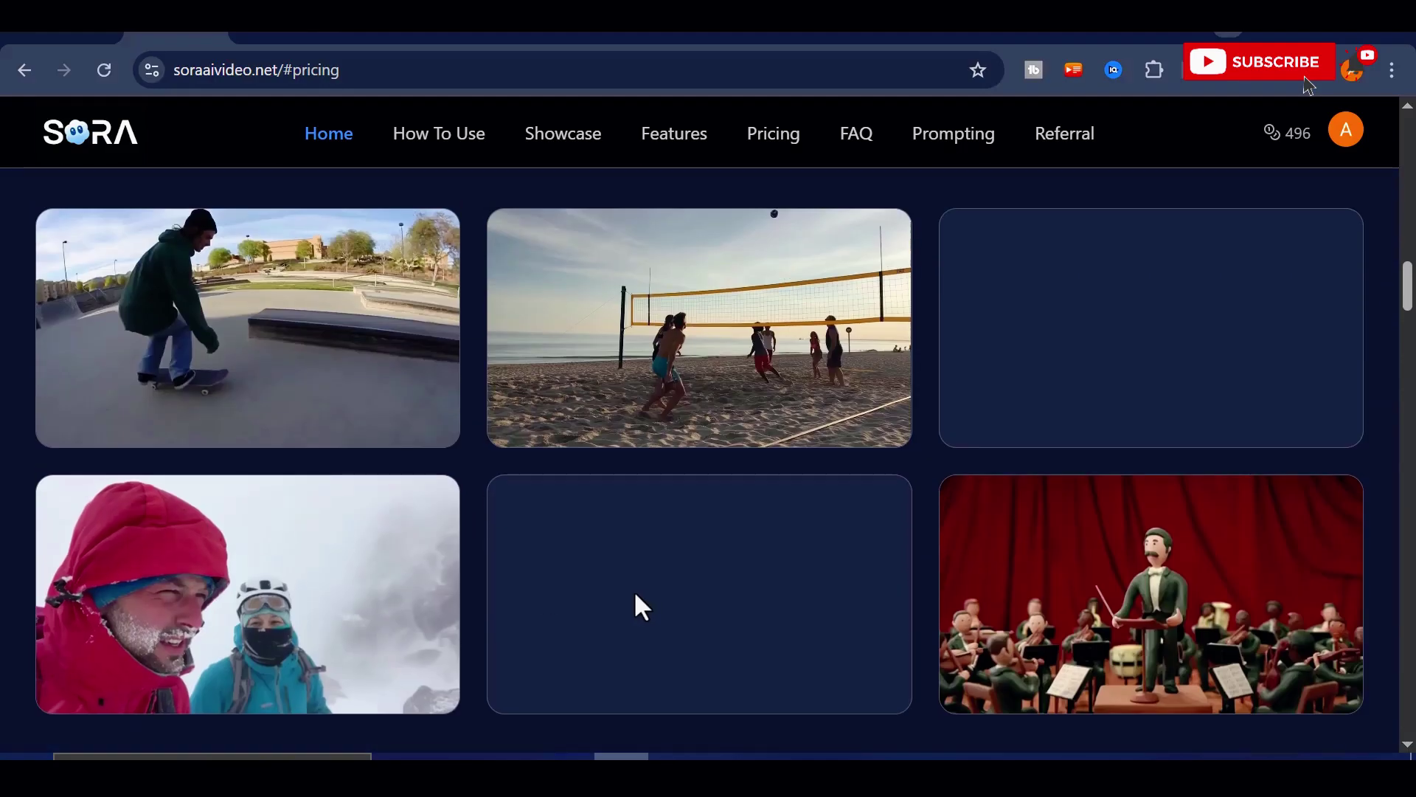
pyautogui.scroll(-2, 639, 603)
pyautogui.scroll(2, 635, 594)
pyautogui.scroll(-6, 639, 594)
pyautogui.scroll(-4, 639, 593)
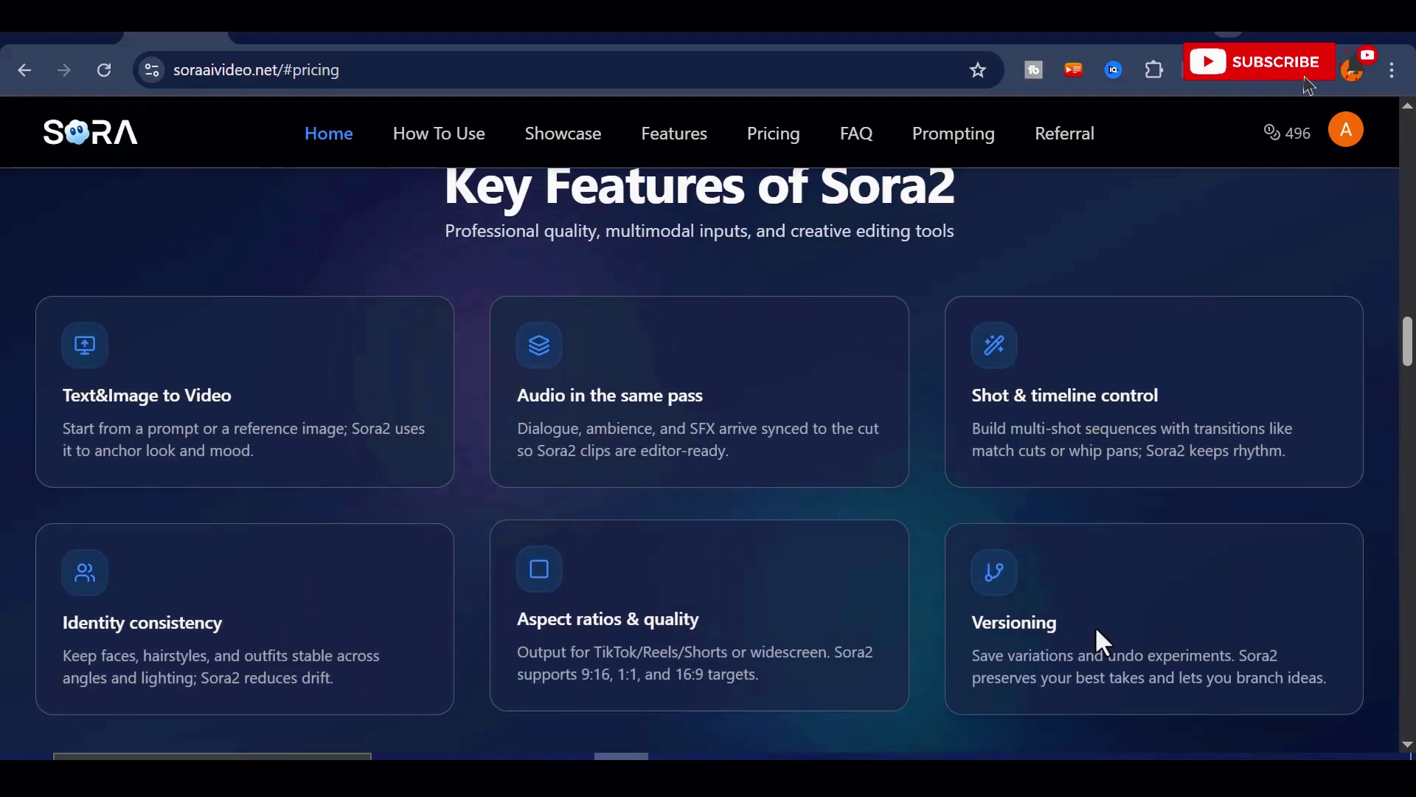
pyautogui.scroll(-2, 942, 598)
pyautogui.scroll(2, 765, 566)
pyautogui.scroll(-2, 735, 591)
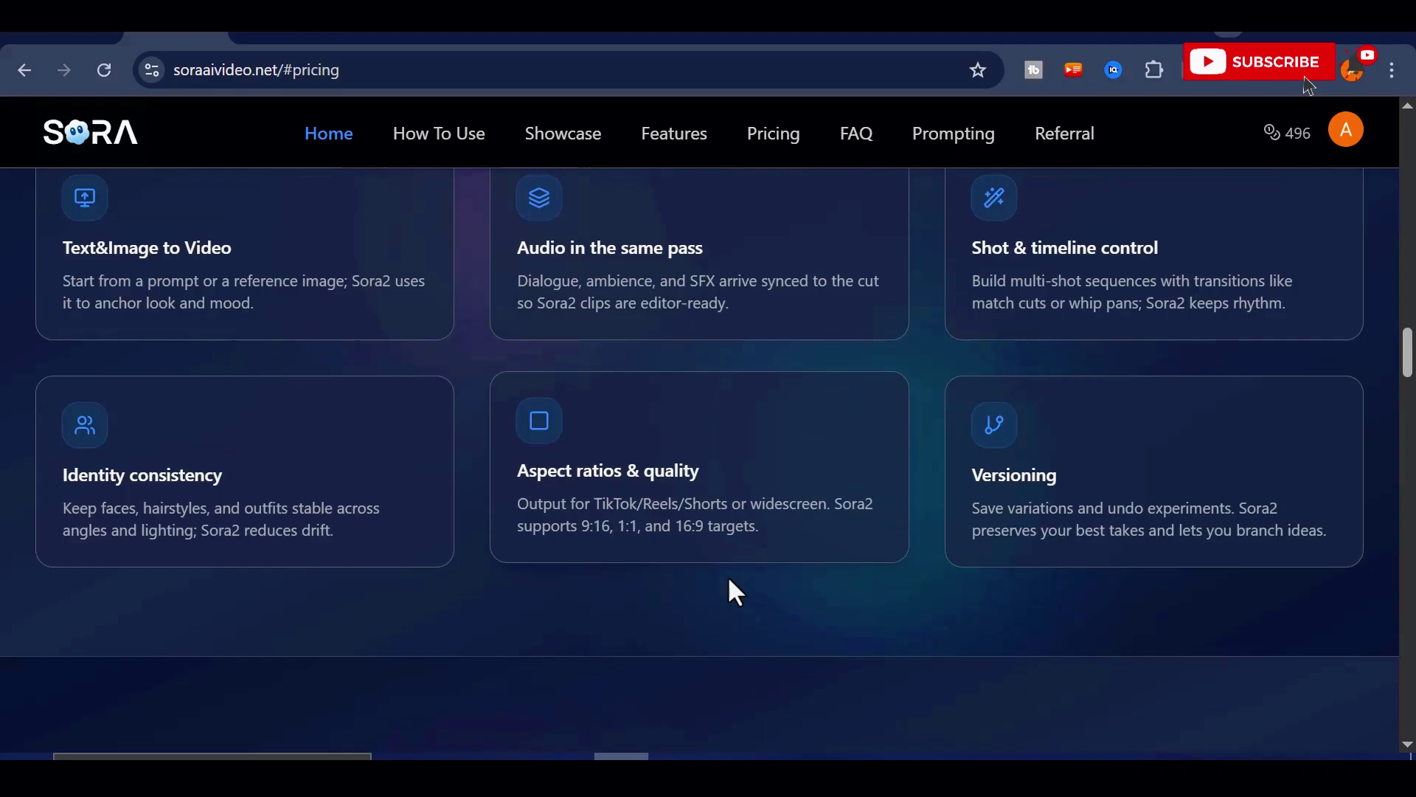
pyautogui.scroll(4, 727, 588)
pyautogui.scroll(-8, 649, 586)
pyautogui.scroll(-2, 635, 586)
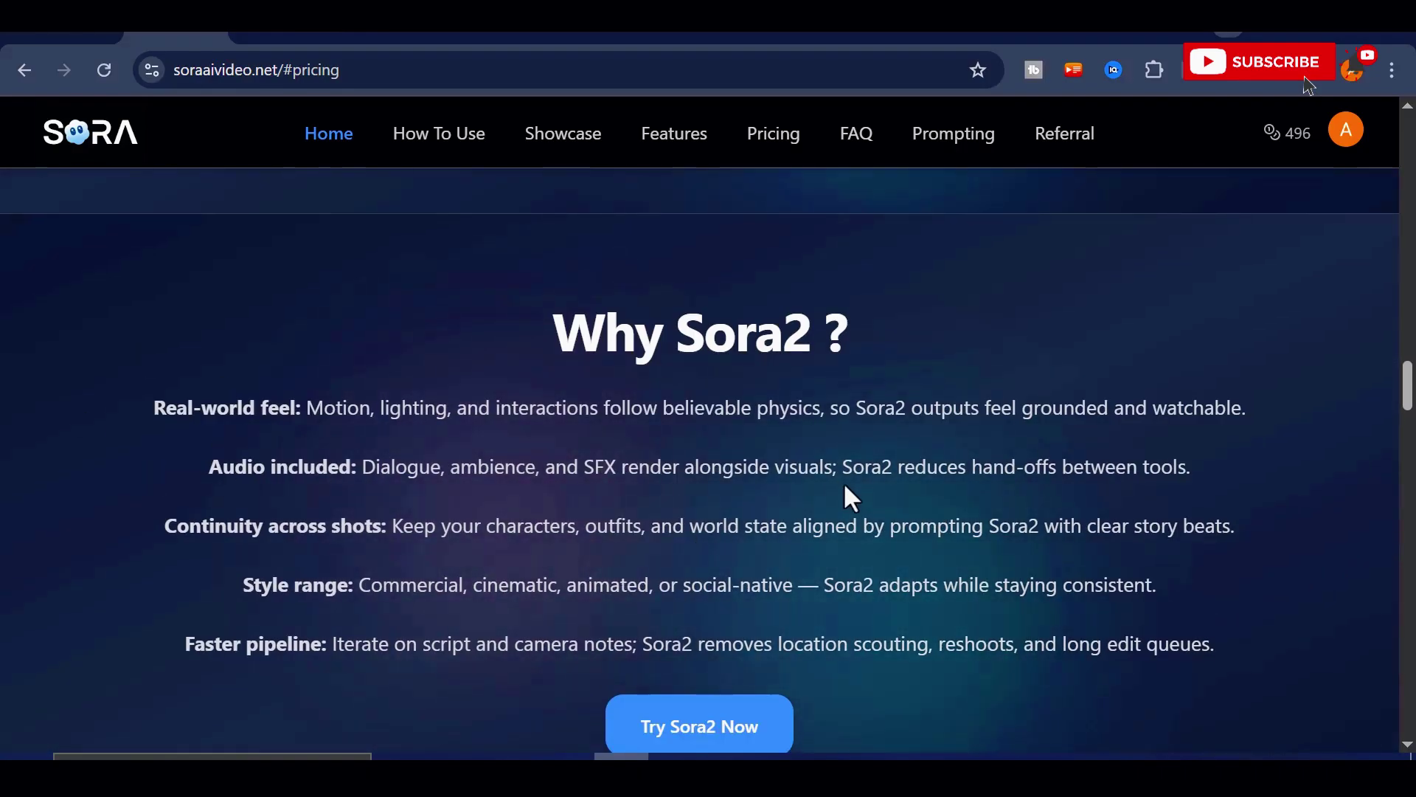
pyautogui.scroll(-2, 846, 493)
pyautogui.scroll(2, 475, 496)
pyautogui.scroll(11, 699, 573)
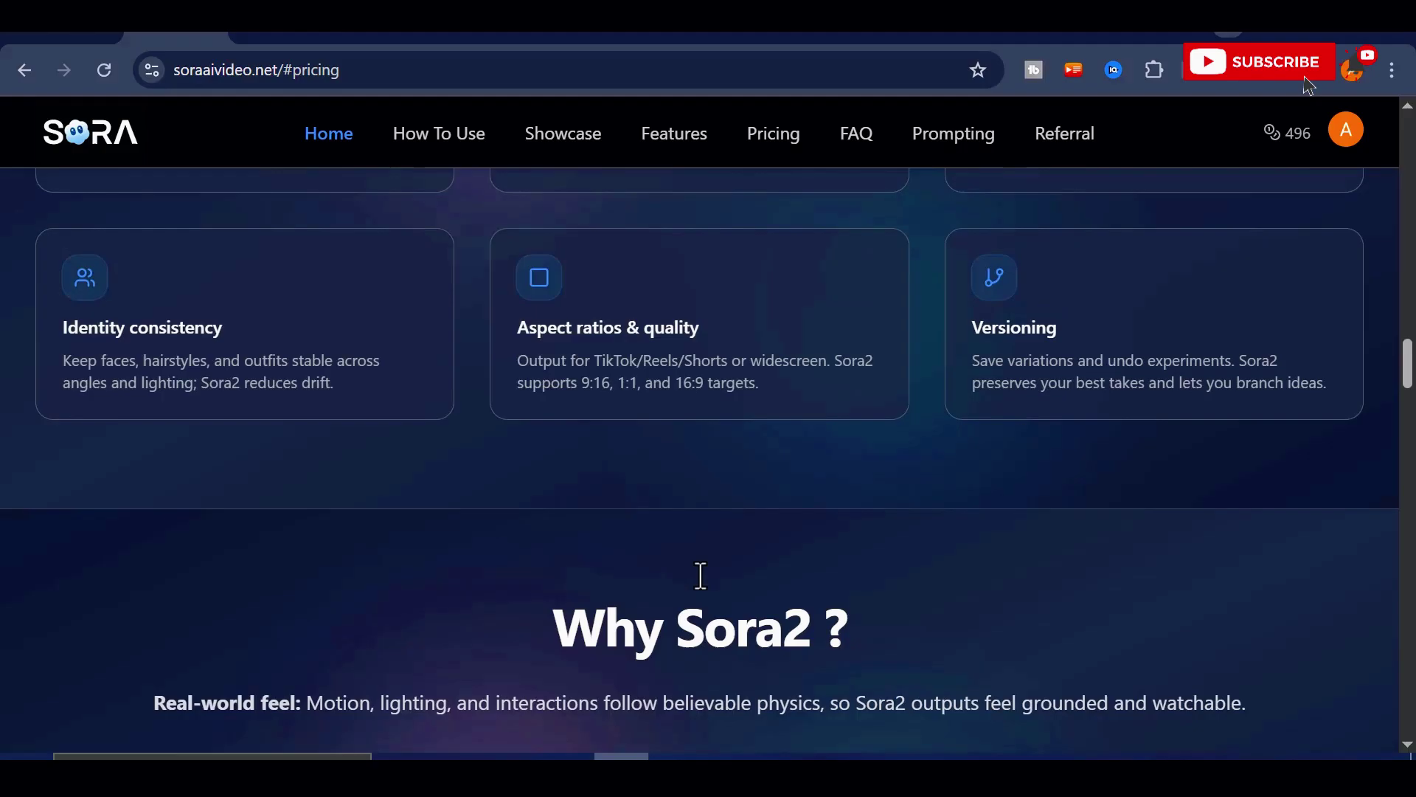
pyautogui.scroll(8, 701, 578)
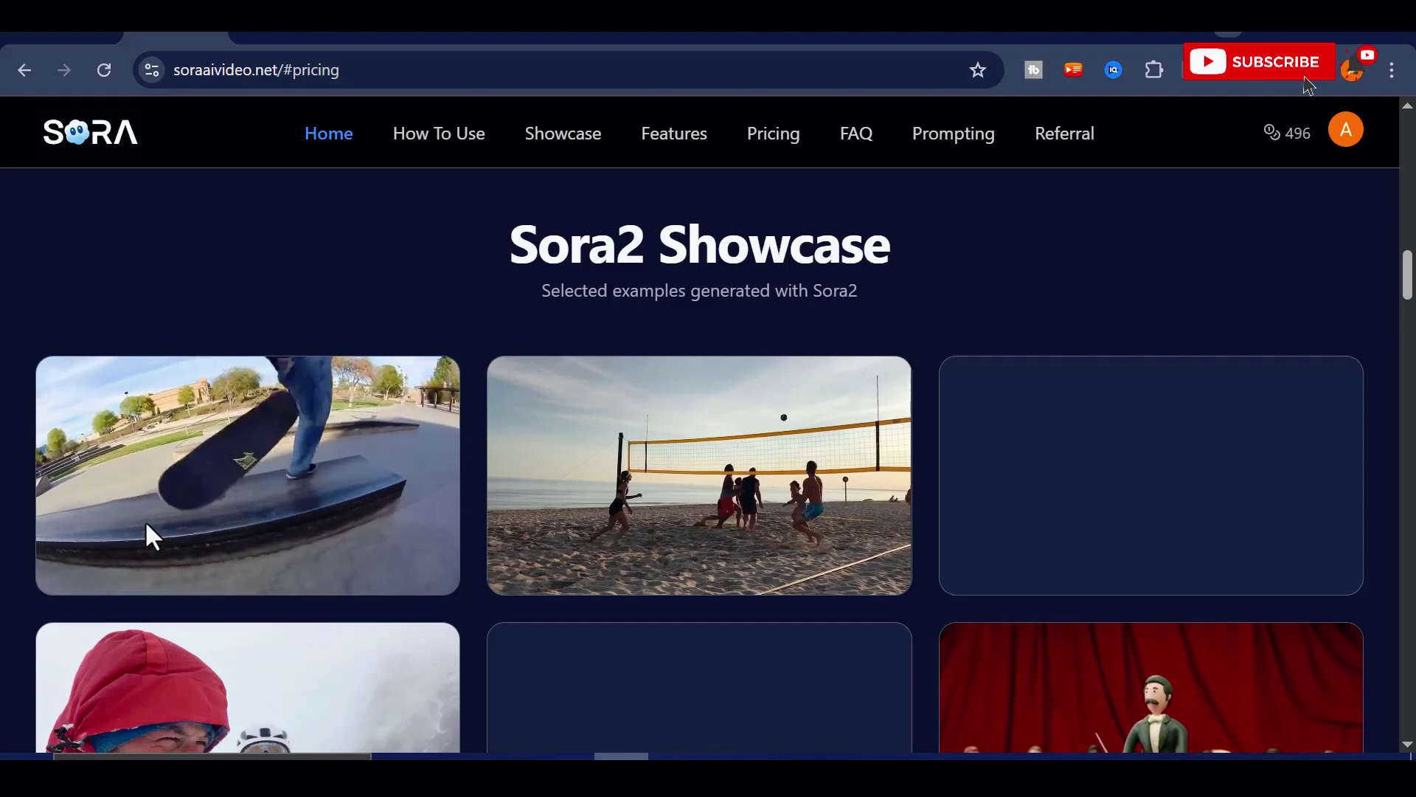
pyautogui.scroll(-2, 1007, 548)
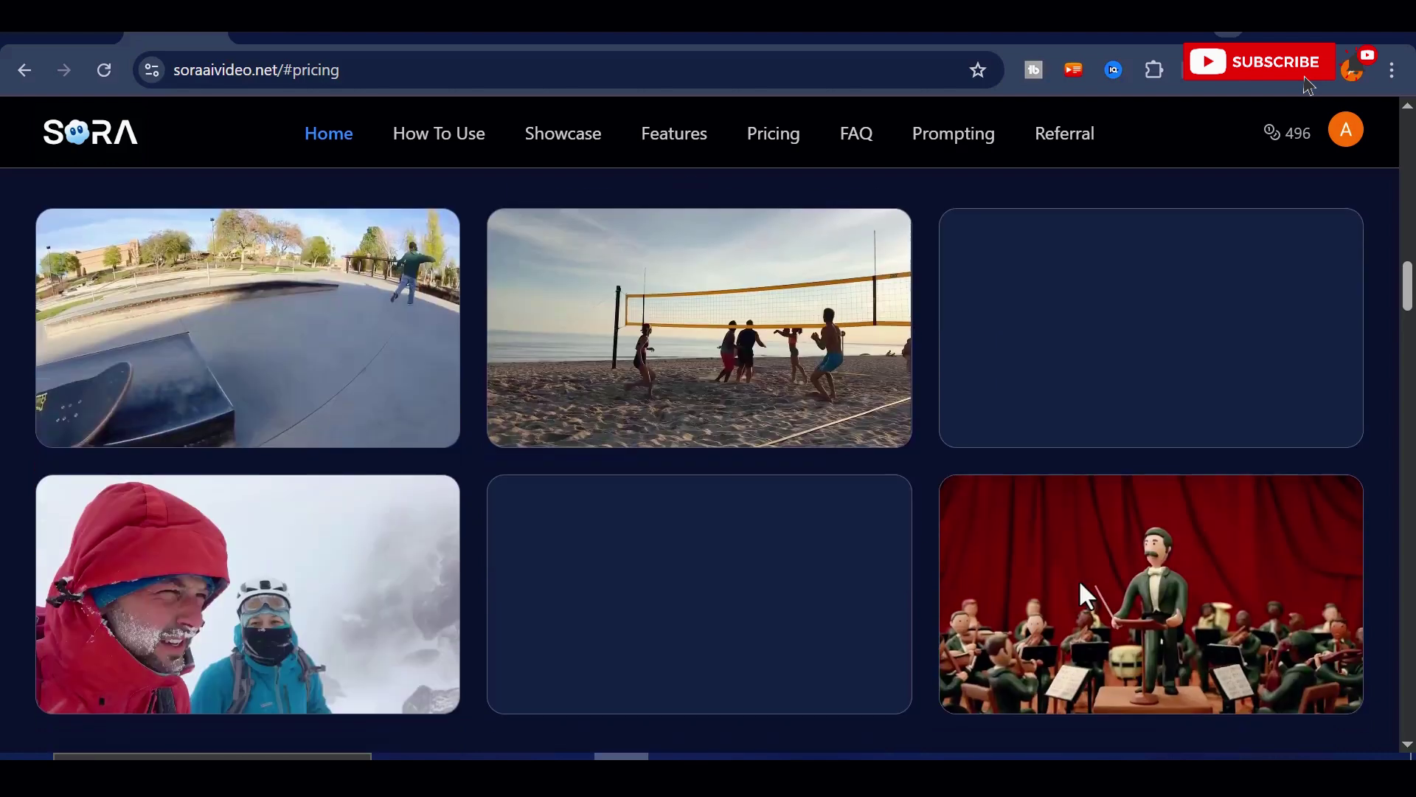
pyautogui.scroll(15, 1083, 583)
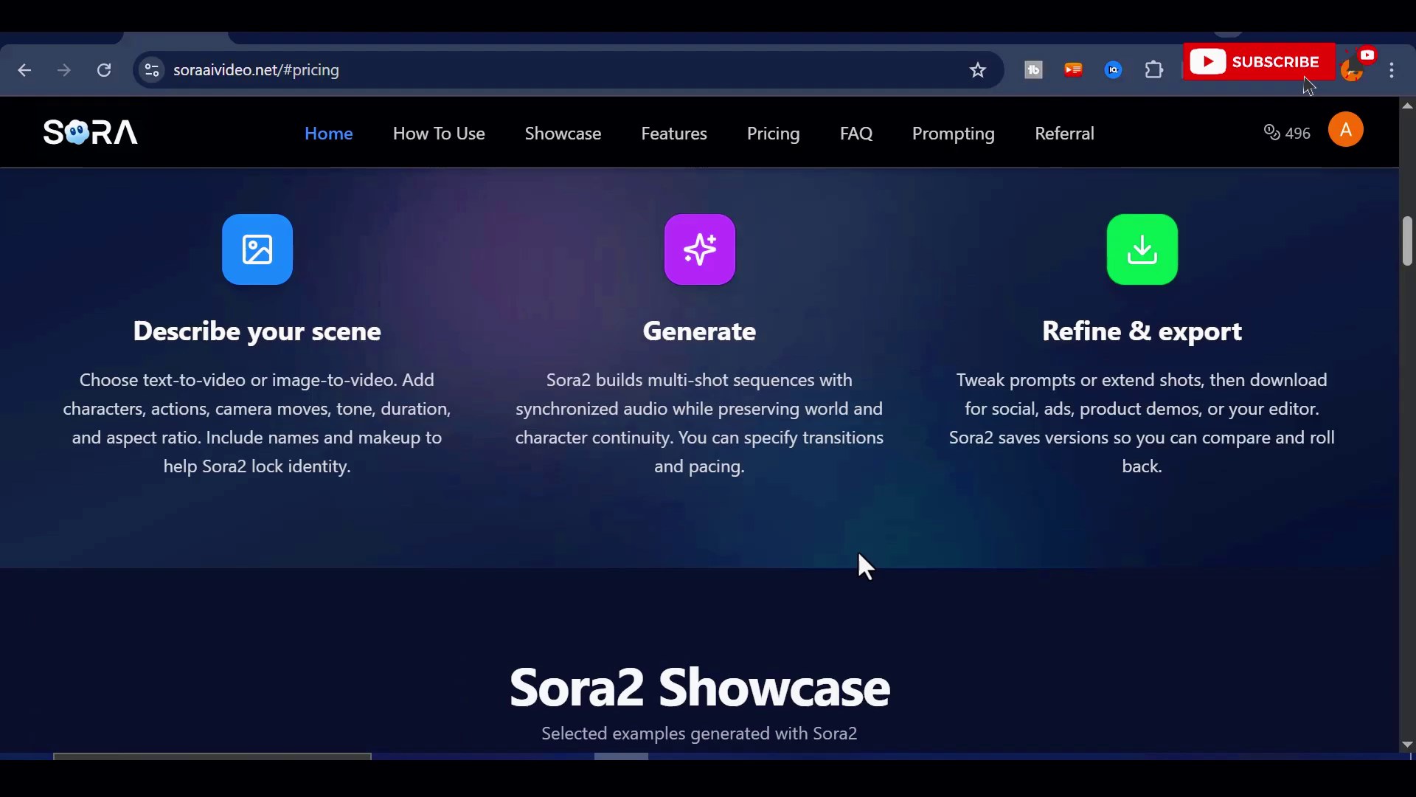
pyautogui.scroll(4, 801, 547)
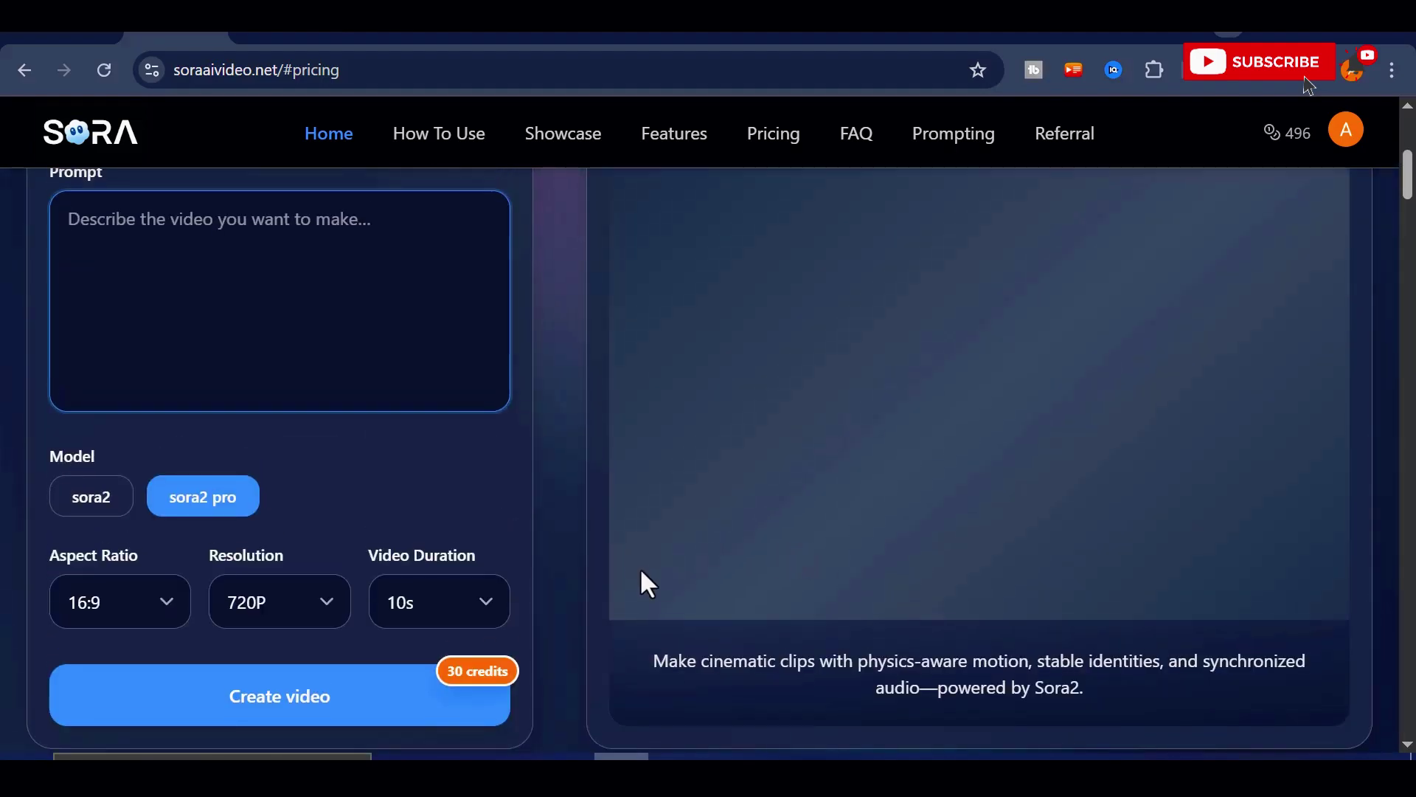
pyautogui.scroll(2, 641, 571)
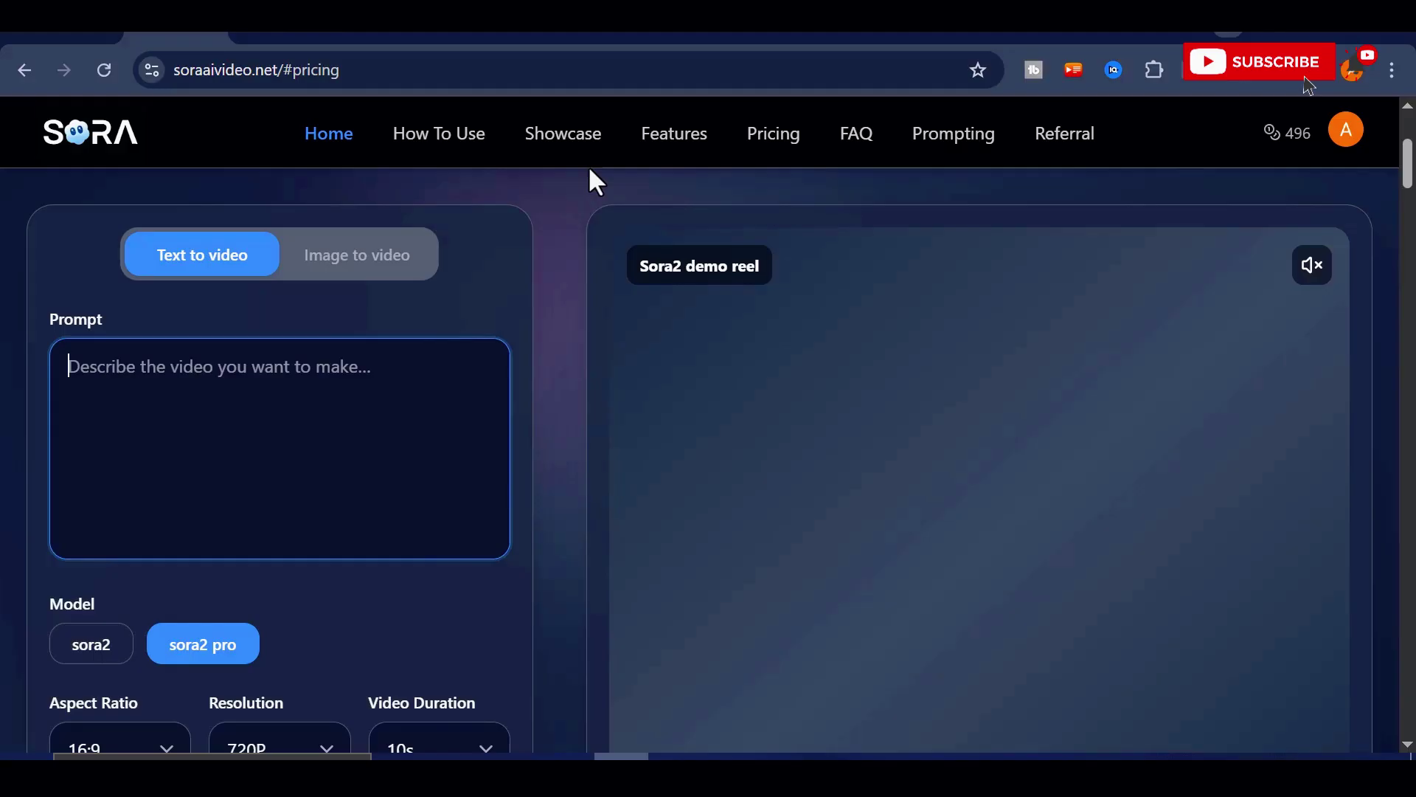
# Step: Set the model to sora2
pyautogui.click(92, 647)
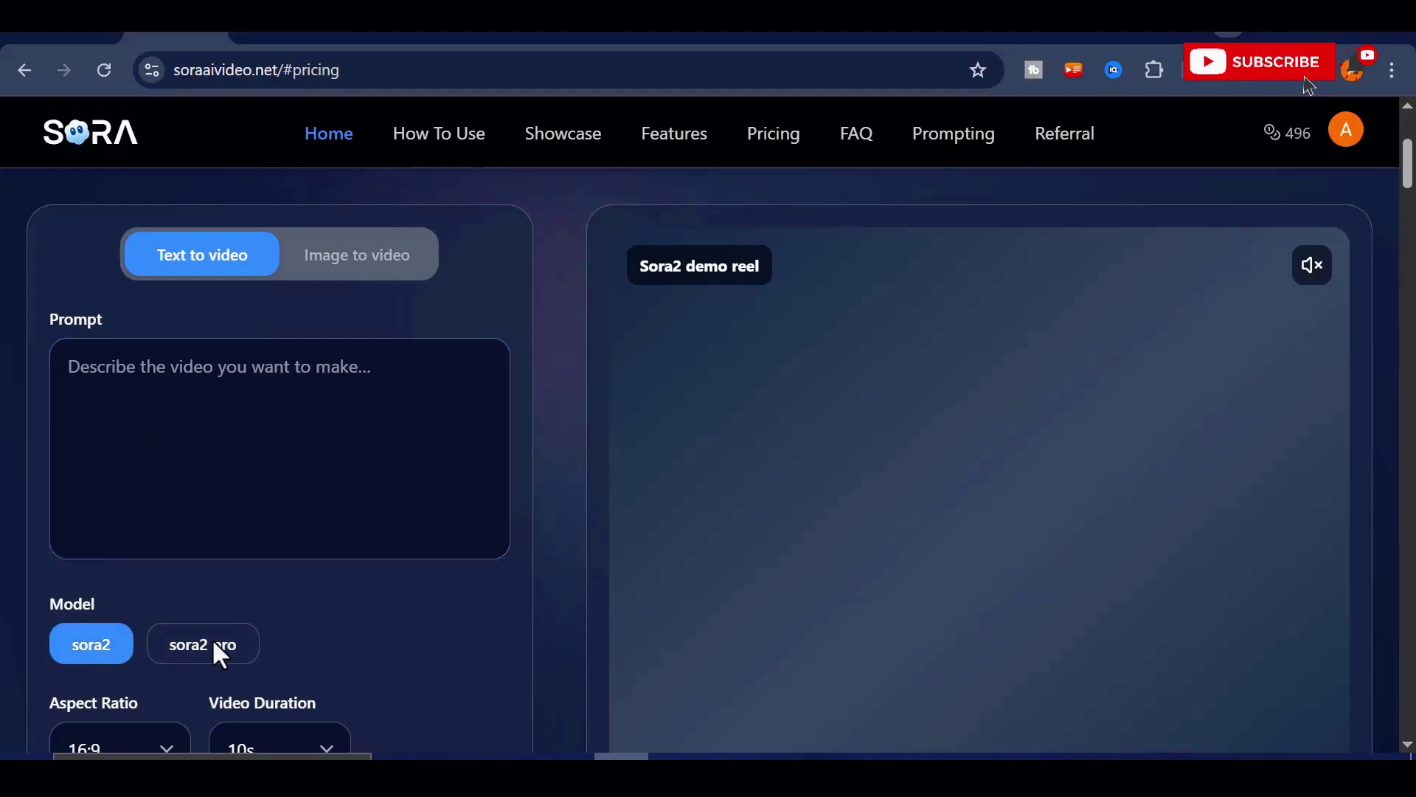
pyautogui.click(212, 645)
pyautogui.click(86, 646)
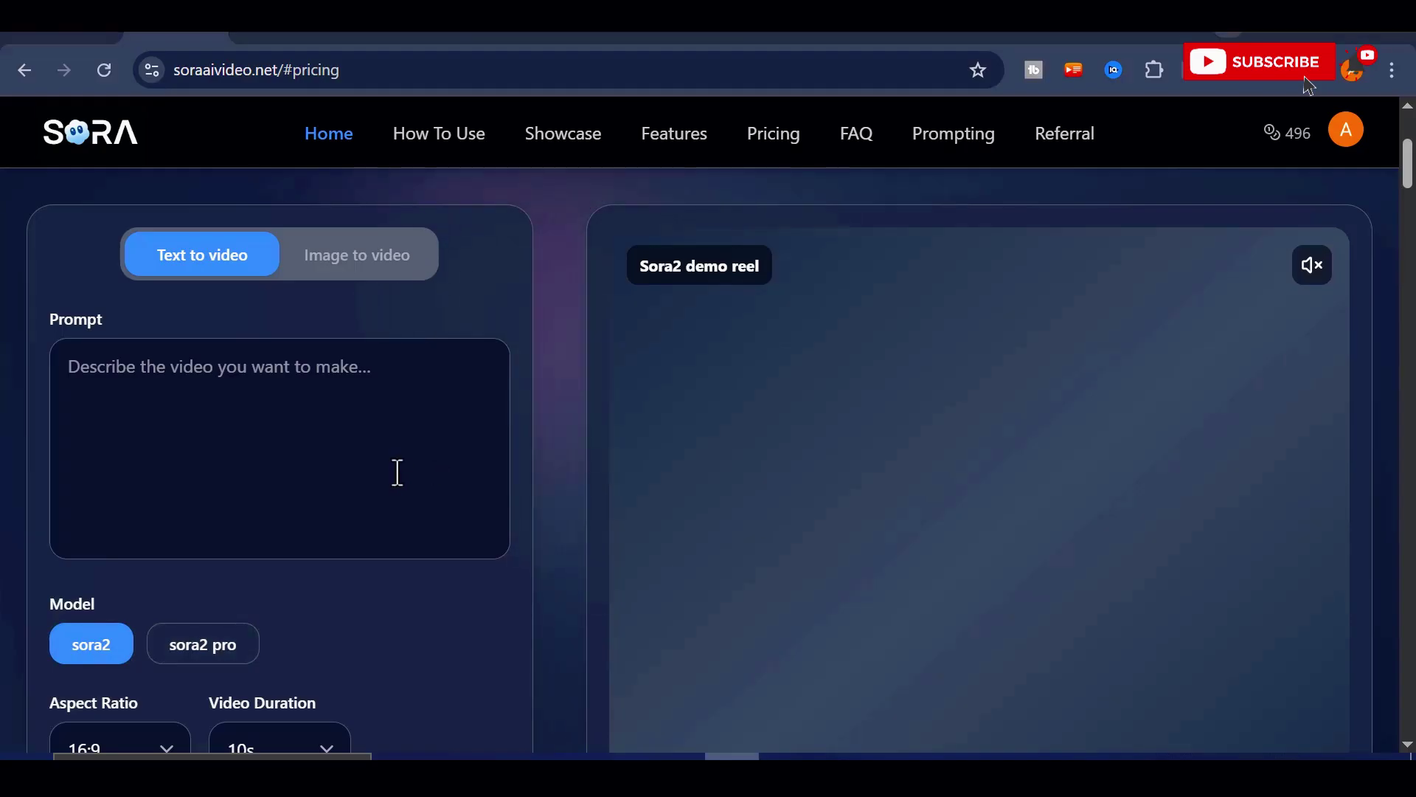
pyautogui.scroll(2, 397, 472)
pyautogui.scroll(-2, 443, 480)
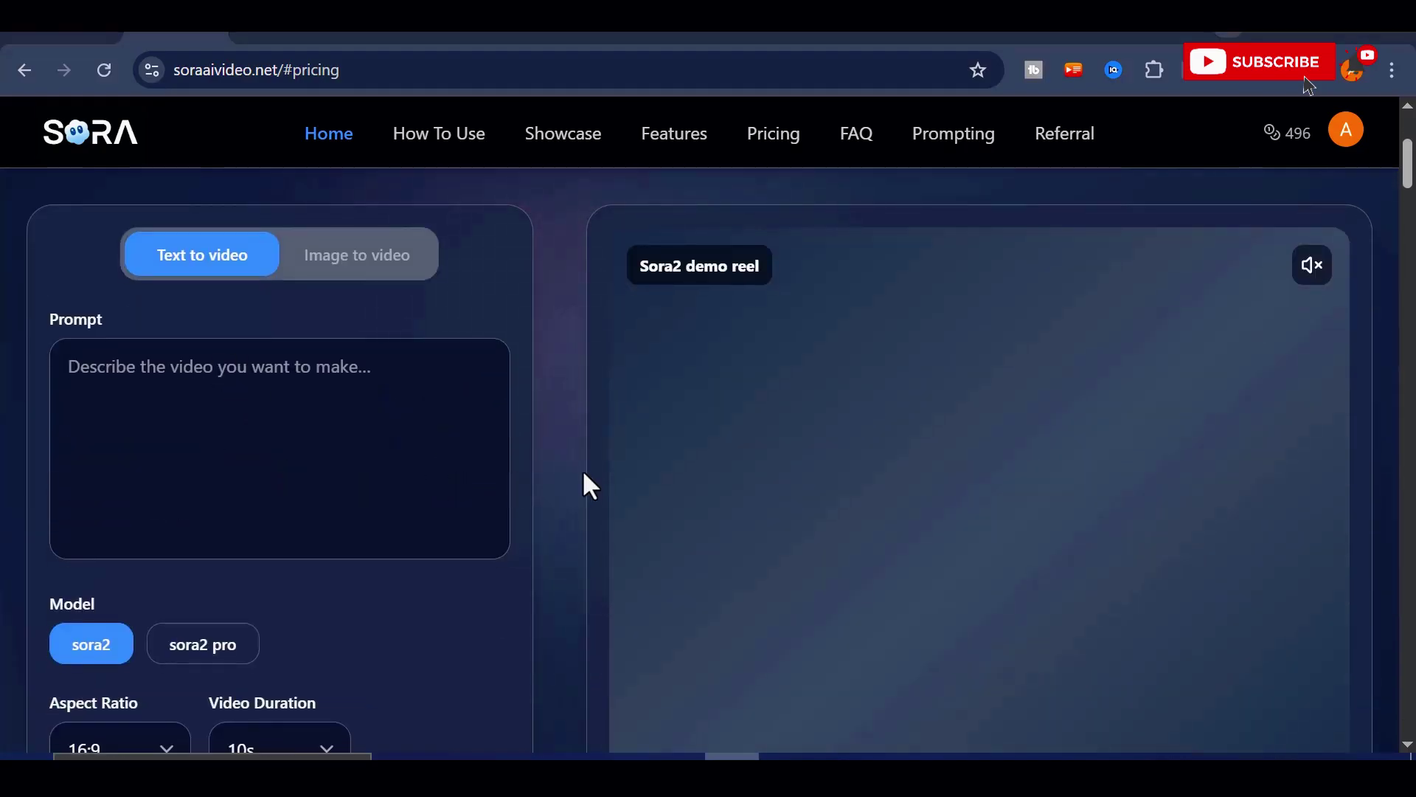
# Step: Switch to text-to-video and paste the ultra-realistic 8K morning-routine scene prompt
pyautogui.click(357, 259)
pyautogui.scroll(2, 221, 362)
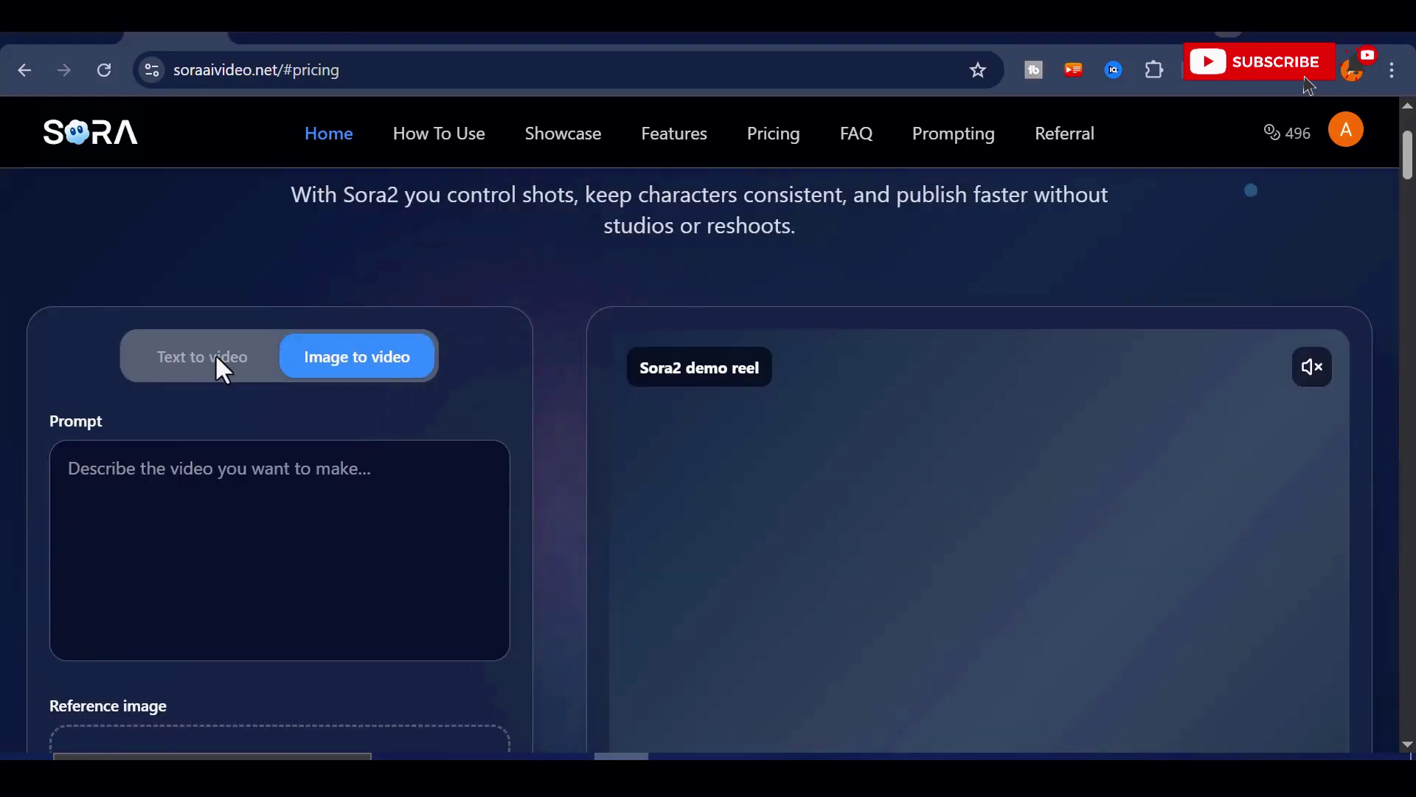
pyautogui.click(215, 361)
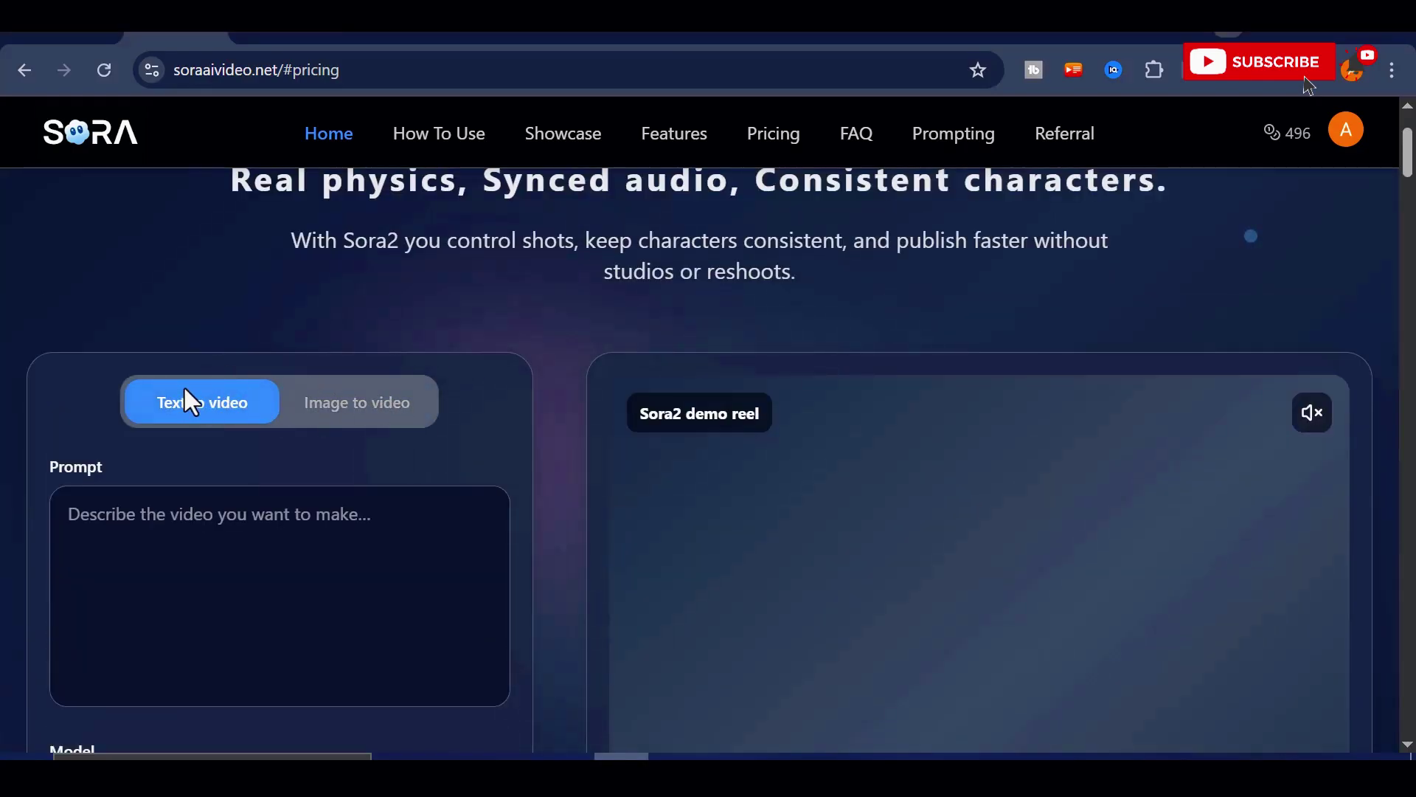
pyautogui.scroll(-2, 192, 393)
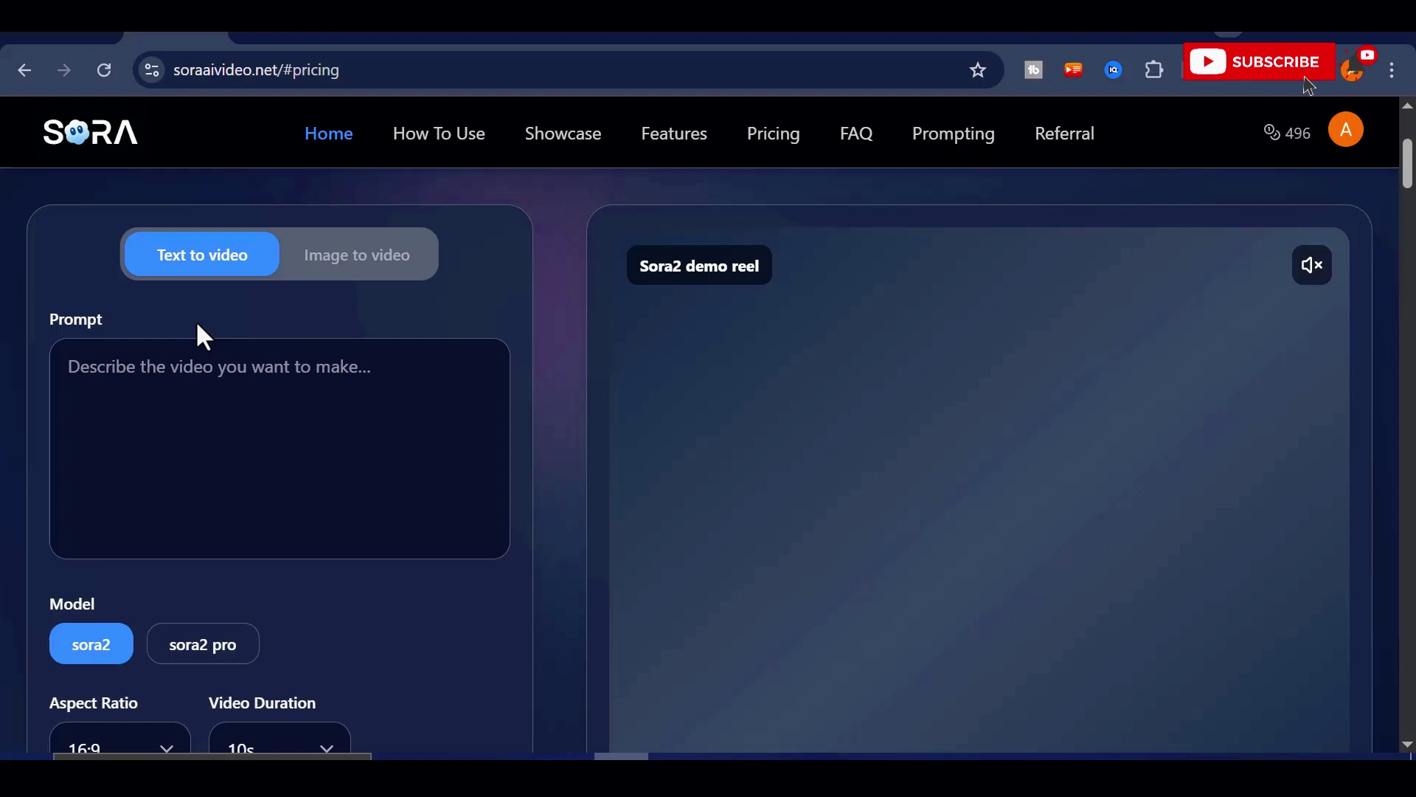
pyautogui.rightClick(187, 382)
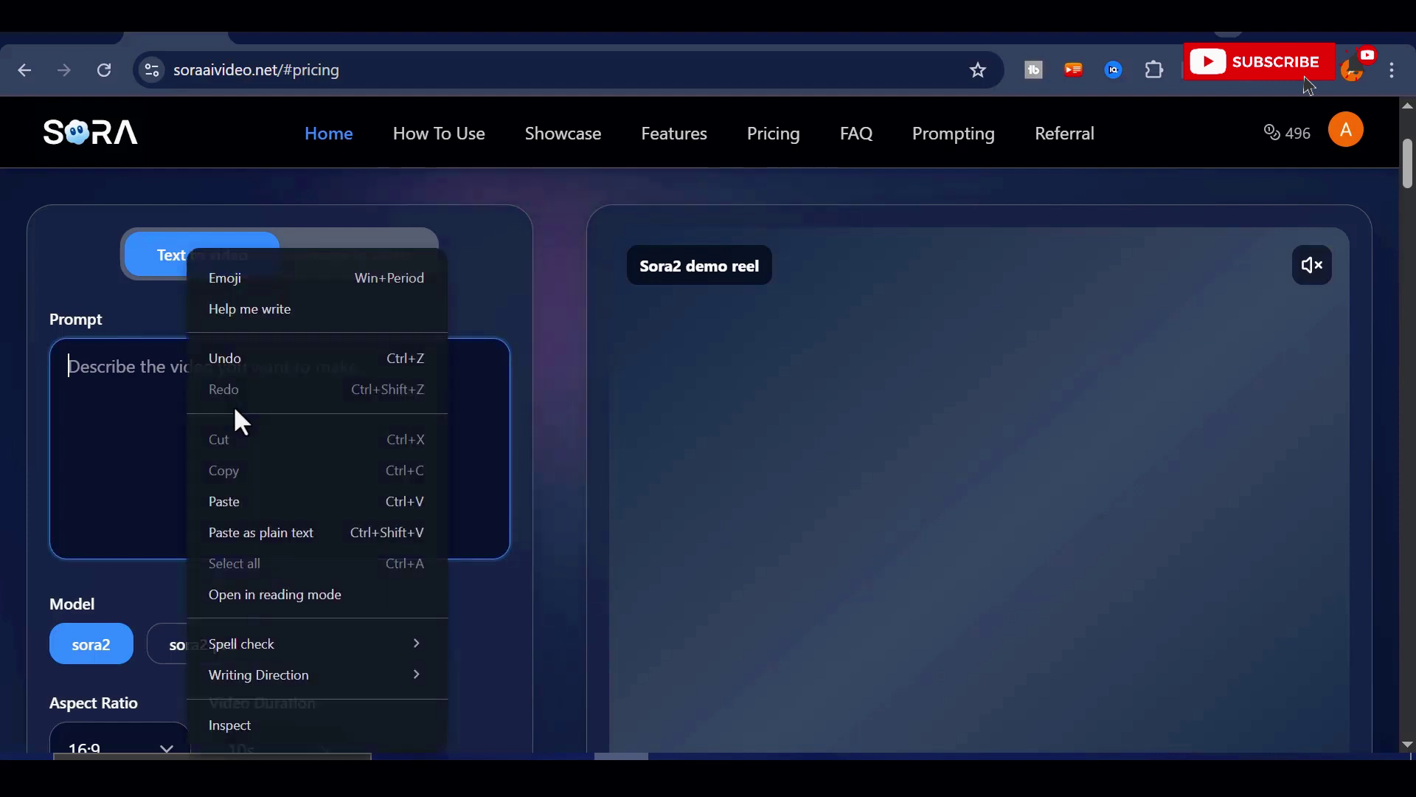
pyautogui.click(236, 504)
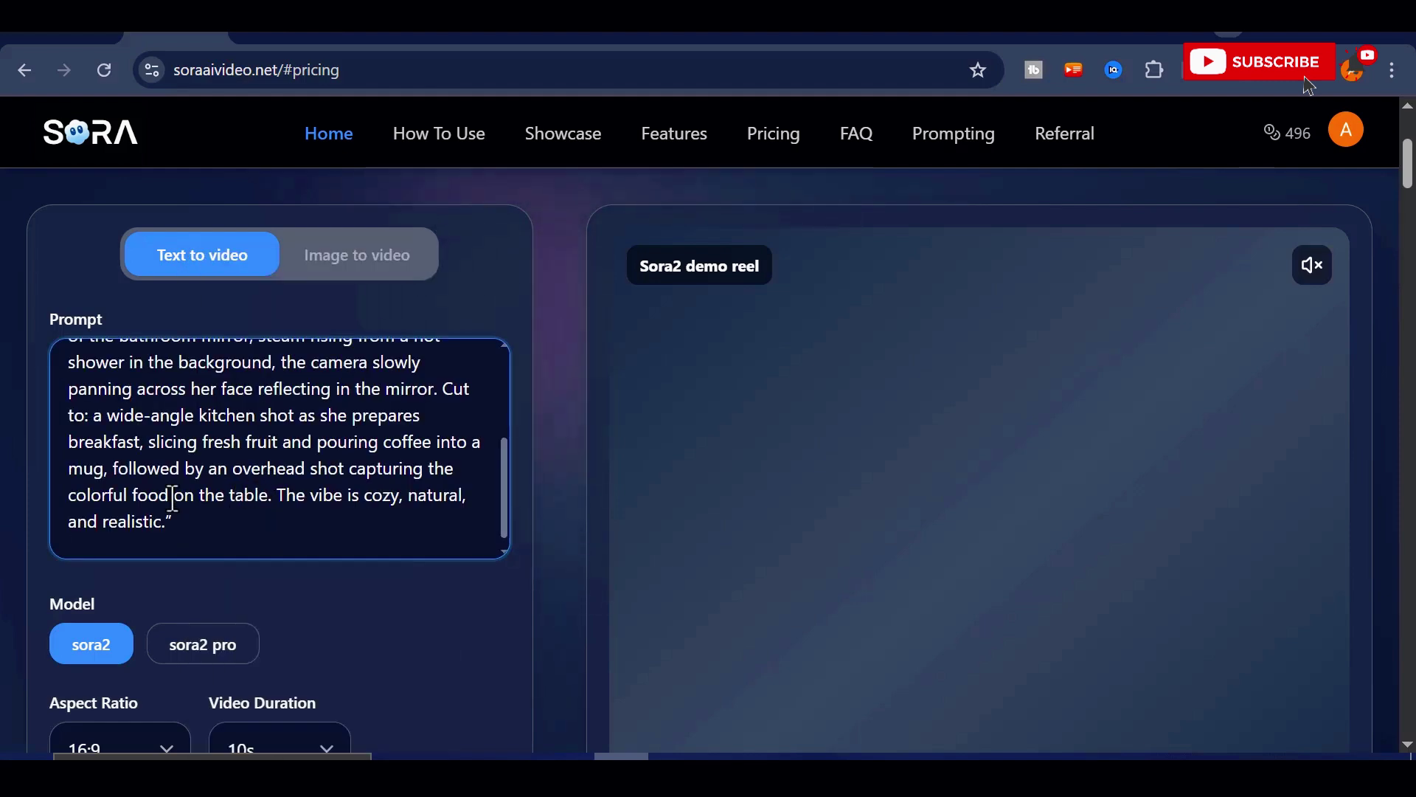
# Step: Review the pasted morning-routine prompt by scrolling through its full text
pyautogui.scroll(3, 176, 498)
pyautogui.scroll(1, 200, 473)
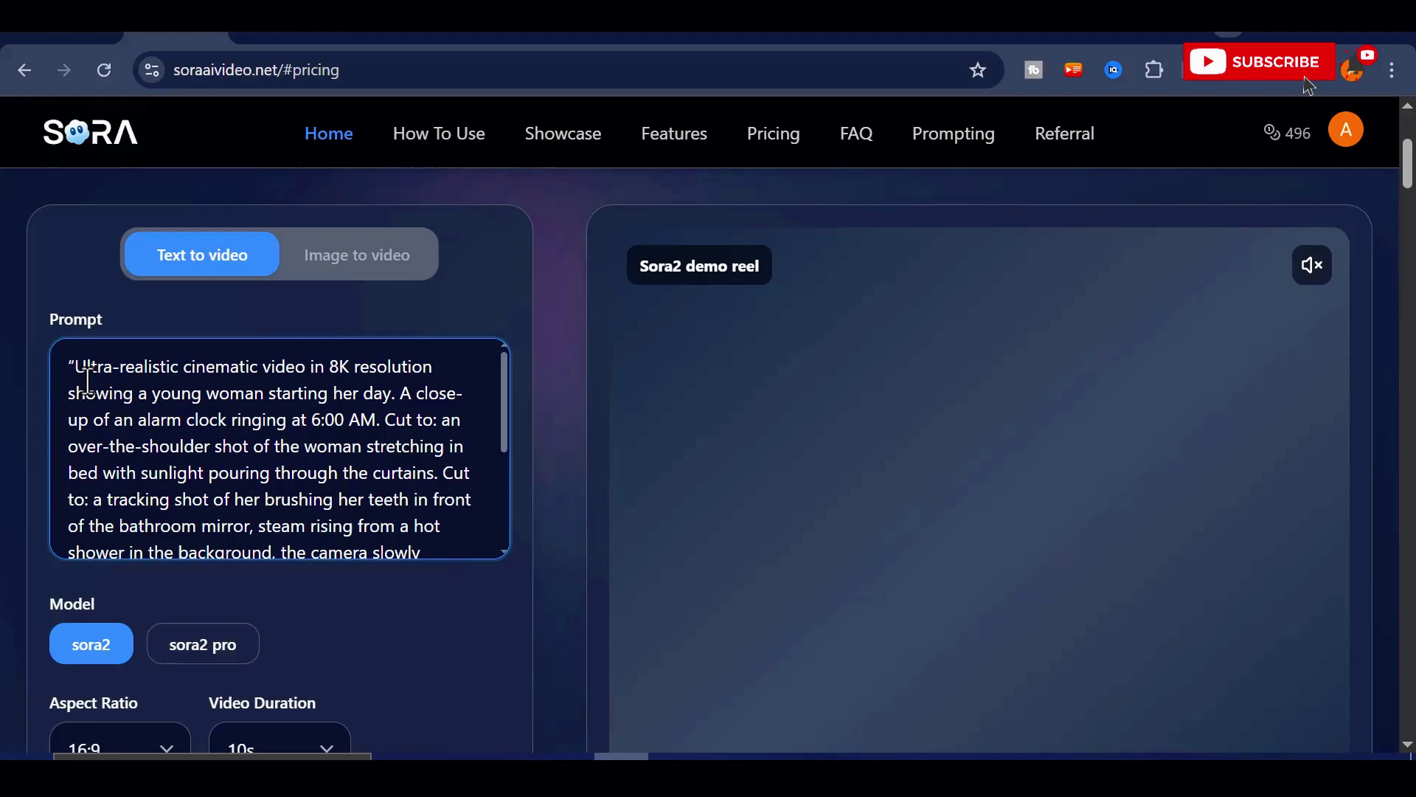
pyautogui.moveTo(111, 378); pyautogui.dragTo(127, 384)
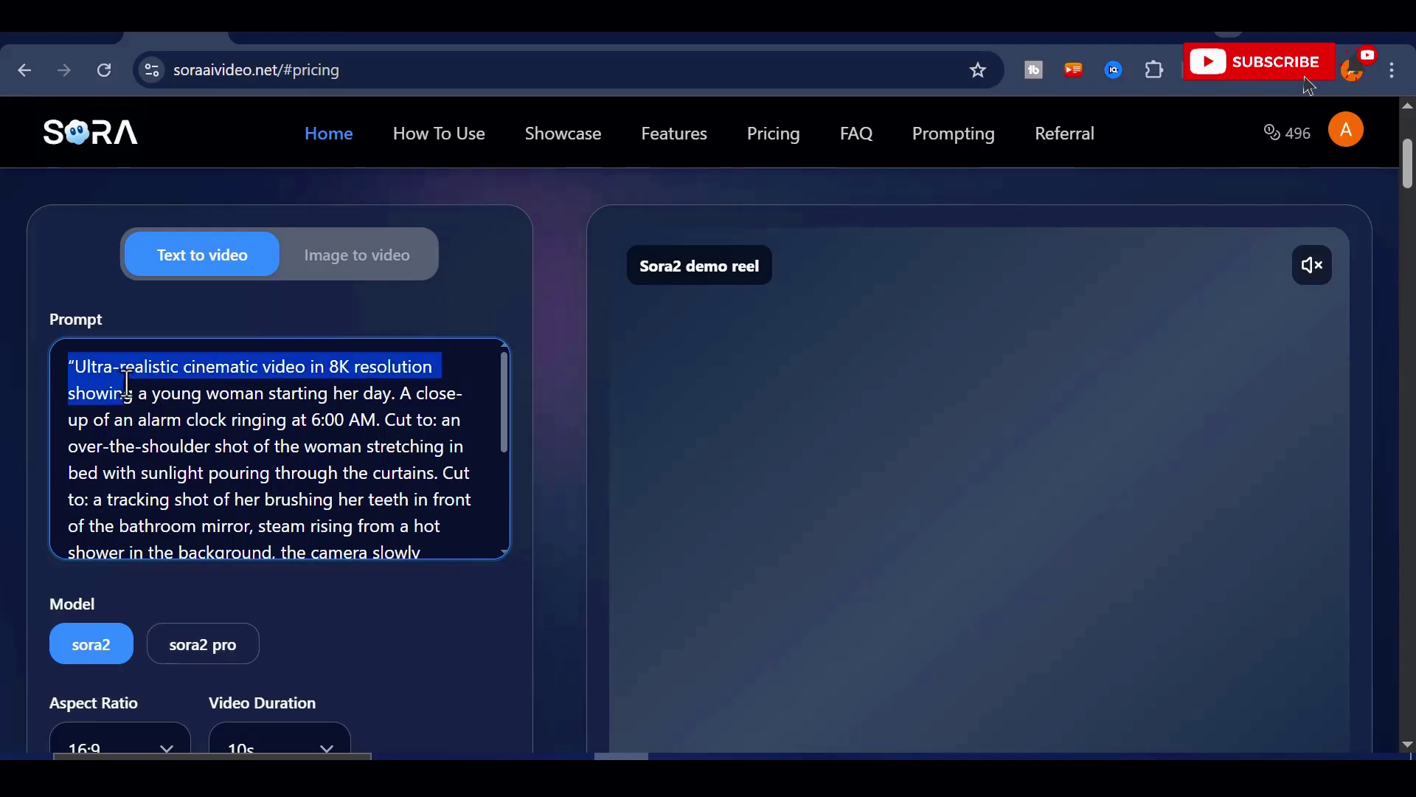
pyautogui.click(156, 396)
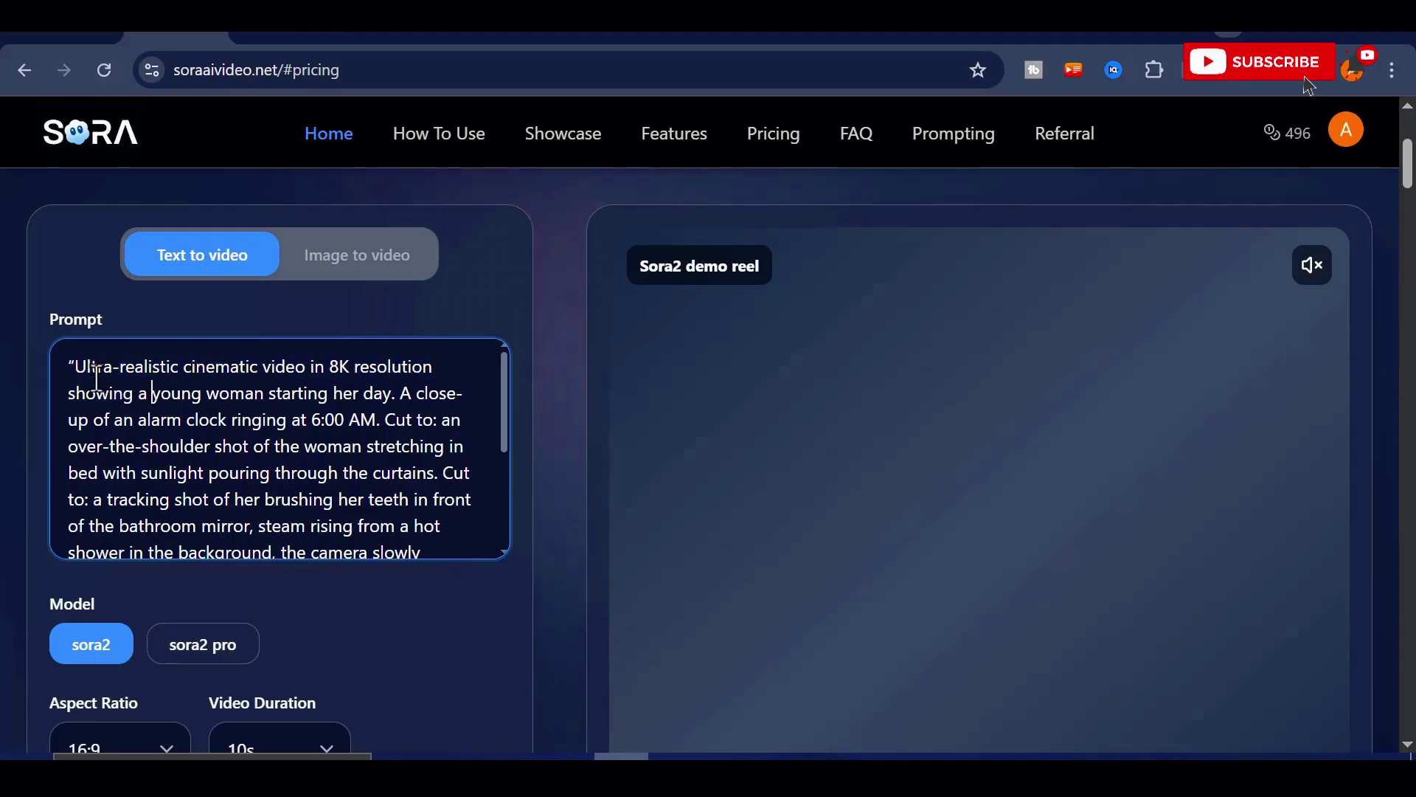
pyautogui.keyDown('shift'); pyautogui.click(140, 391); pyautogui.keyUp('shift')
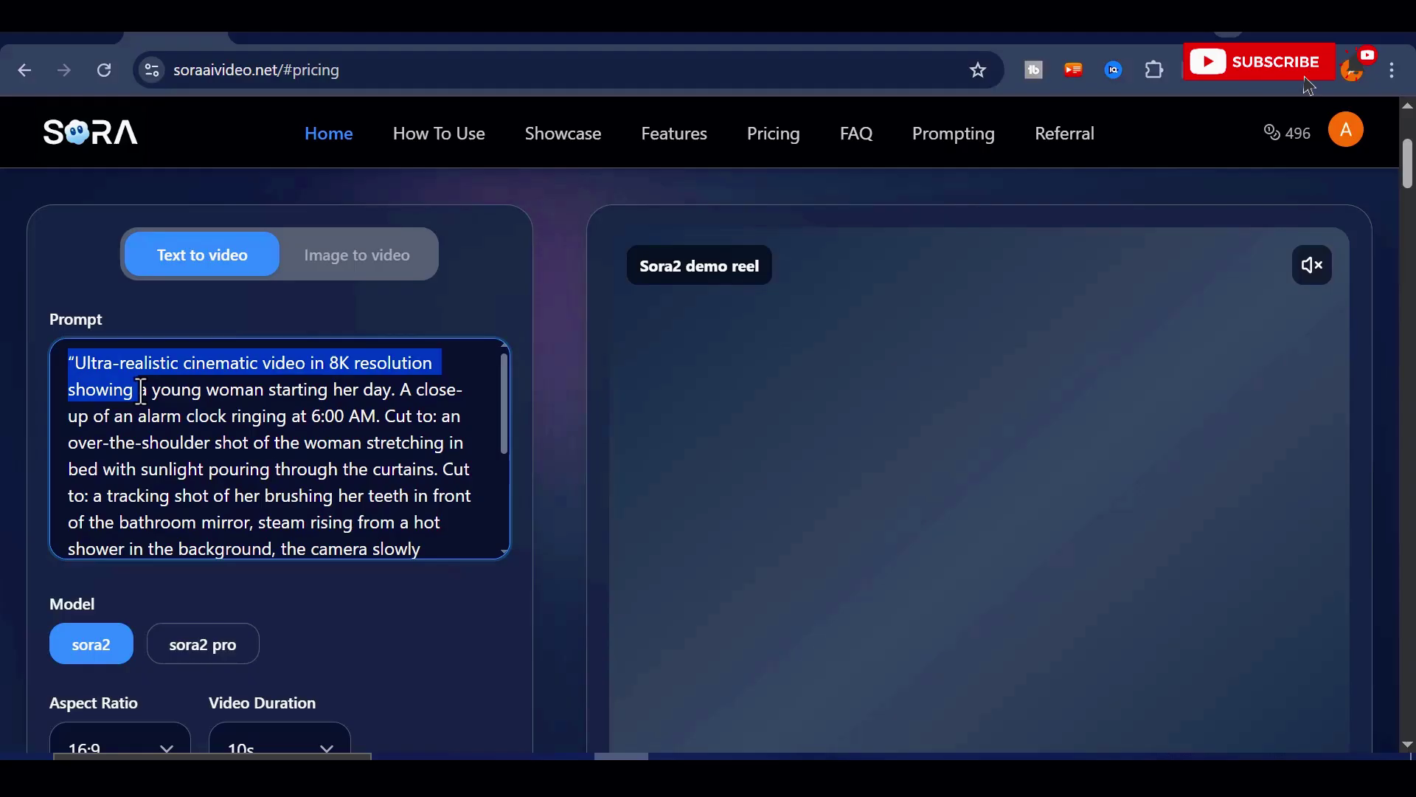
pyautogui.scroll(-2, 141, 391)
pyautogui.scroll(-1, 141, 391)
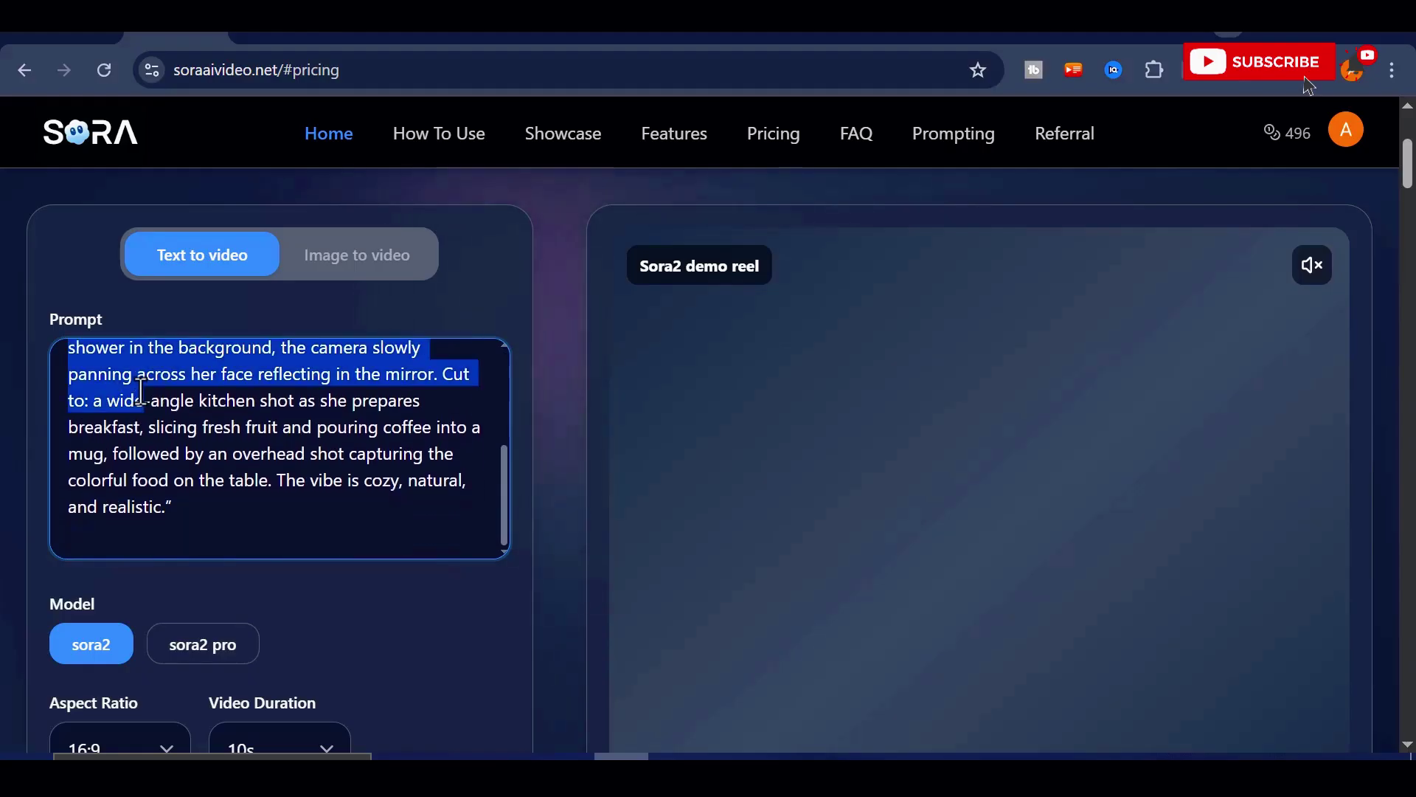
pyautogui.scroll(-2, 141, 391)
pyautogui.scroll(3, 140, 392)
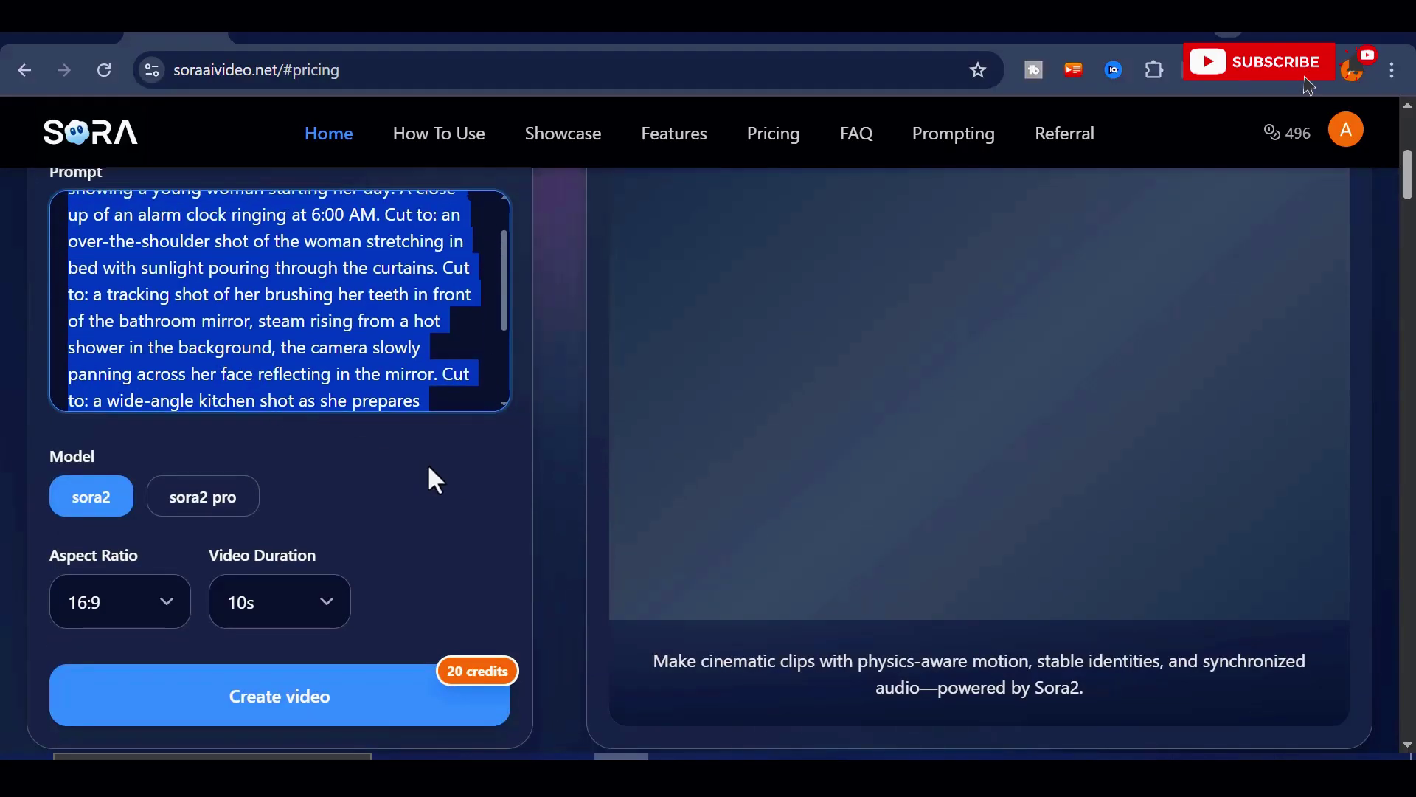
pyautogui.scroll(2, 512, 522)
pyautogui.scroll(1, 347, 461)
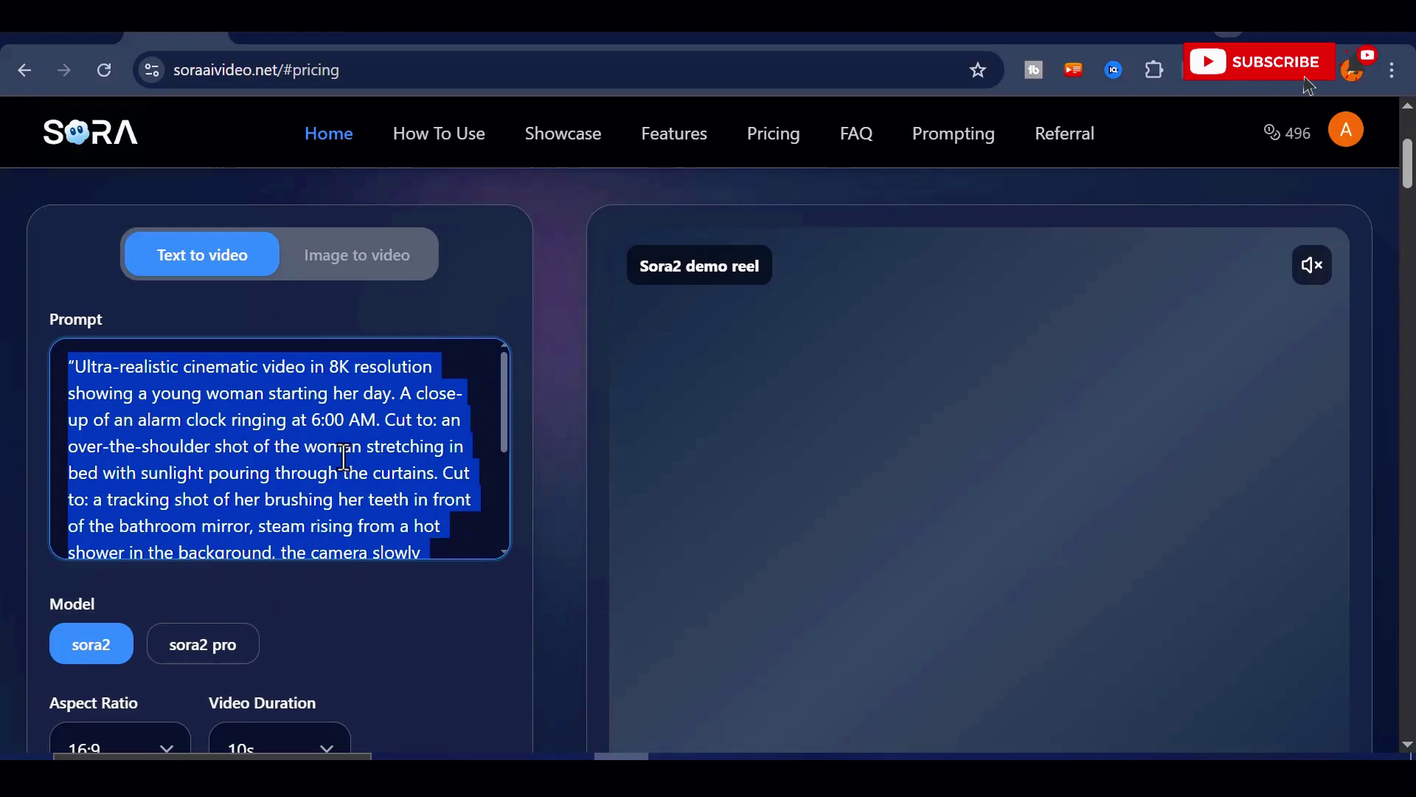
pyautogui.click(339, 430)
pyautogui.scroll(-3, 347, 427)
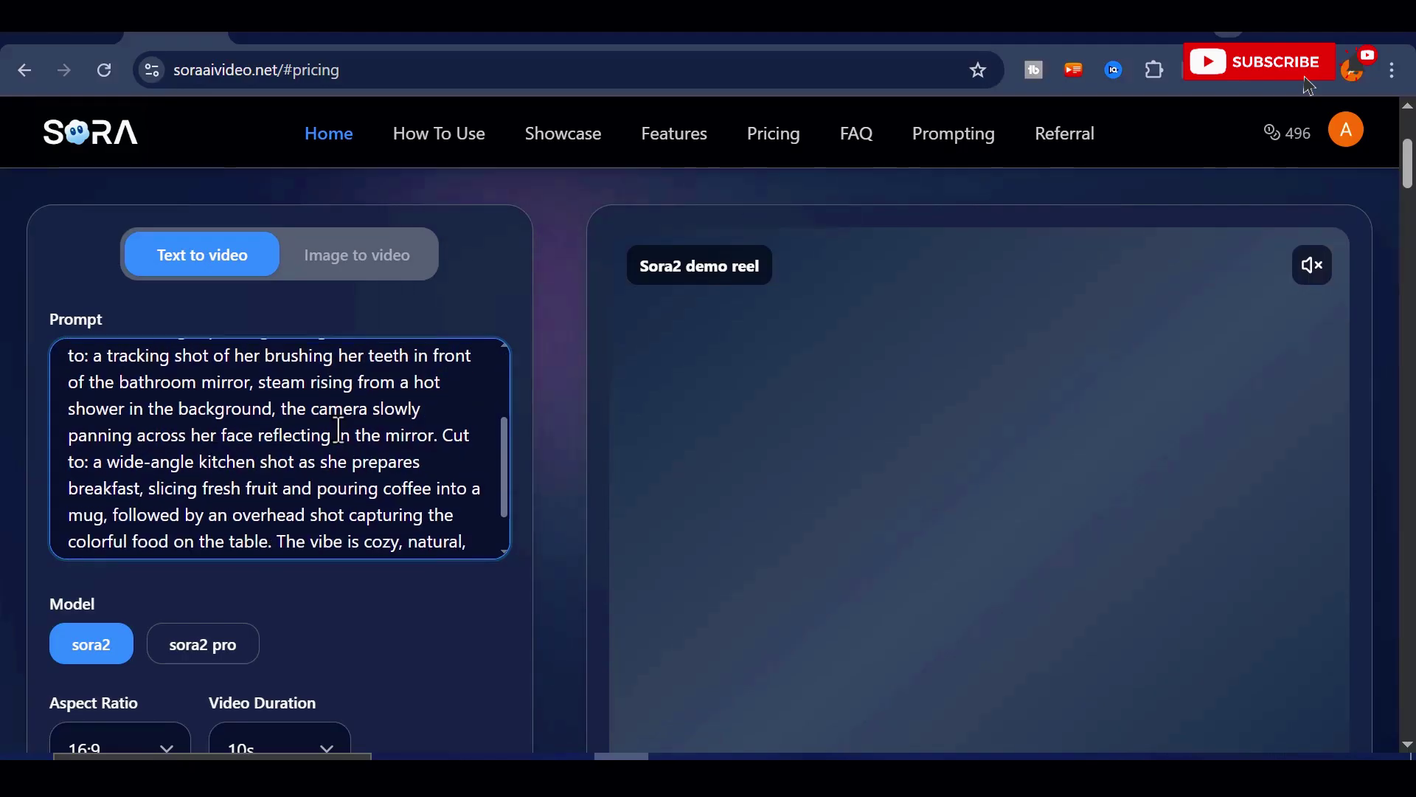
pyautogui.scroll(3, 413, 409)
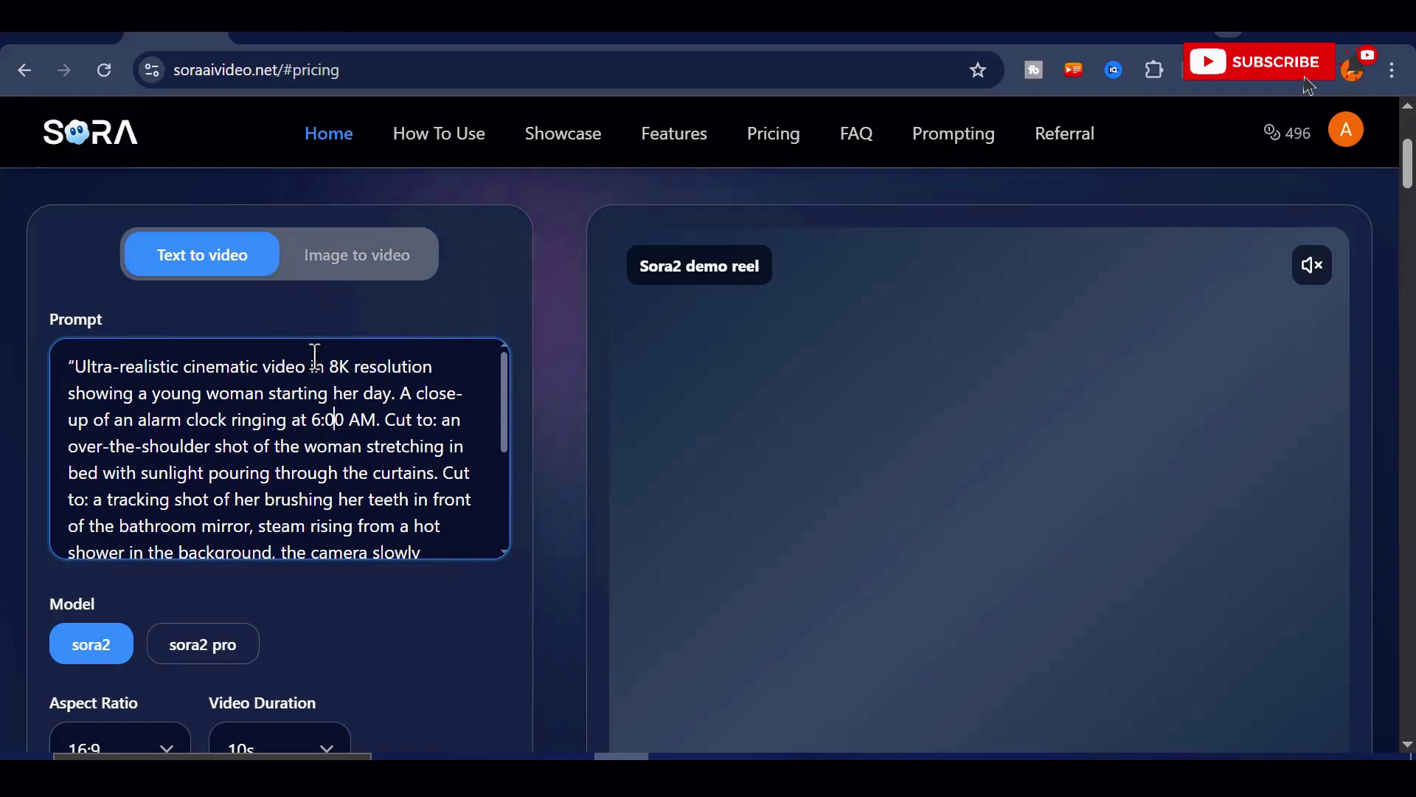
pyautogui.scroll(-2, 304, 410)
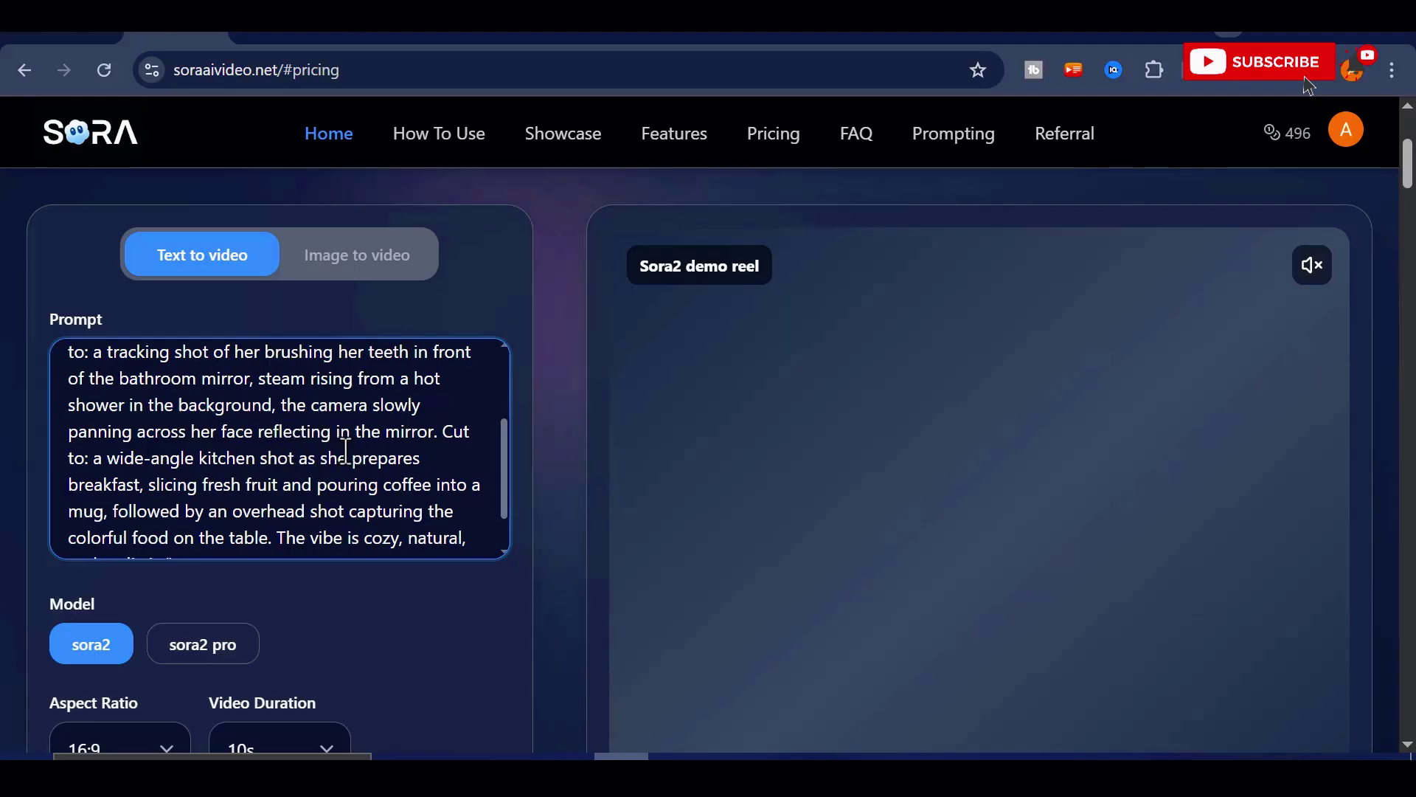
pyautogui.scroll(-1, 346, 451)
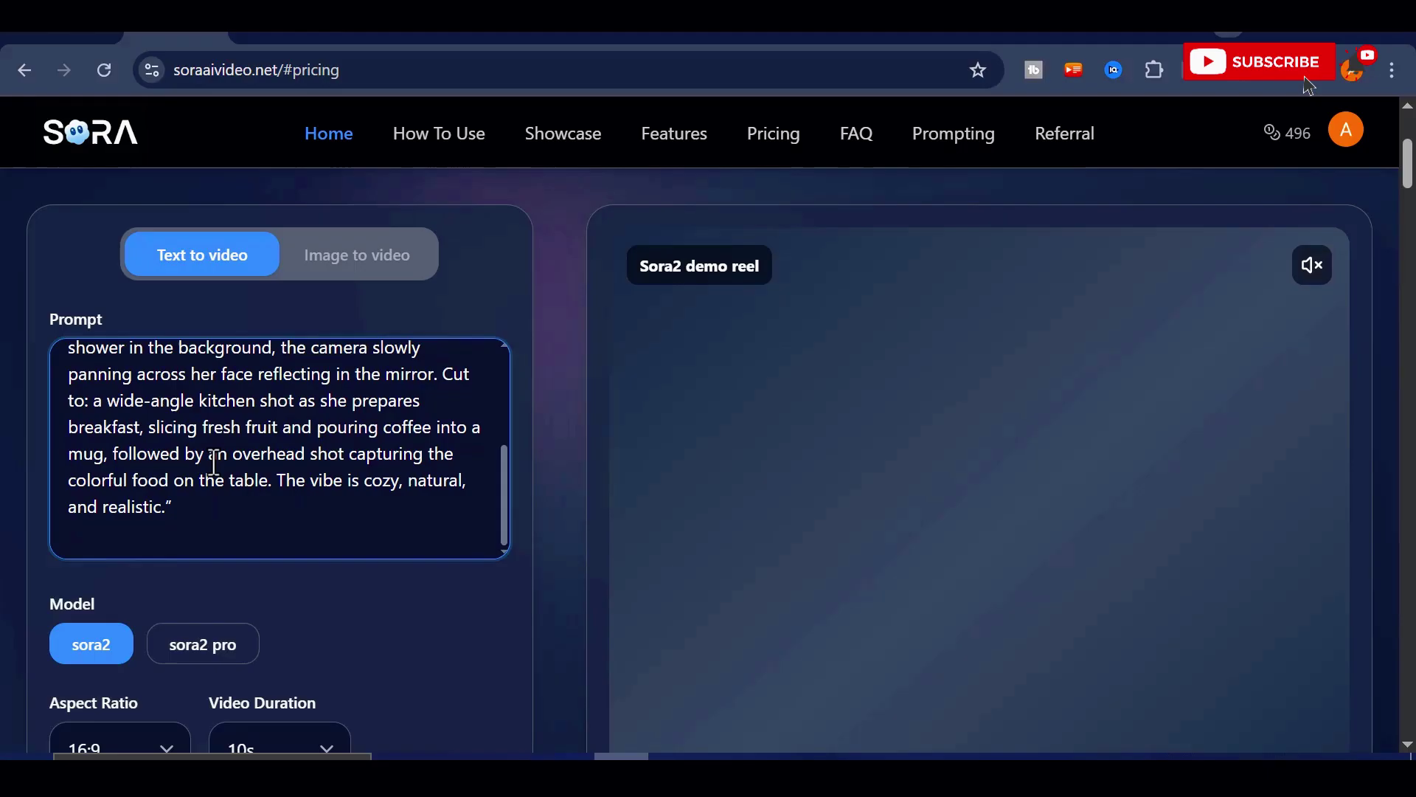
pyautogui.scroll(2, 210, 462)
pyautogui.scroll(1, 234, 413)
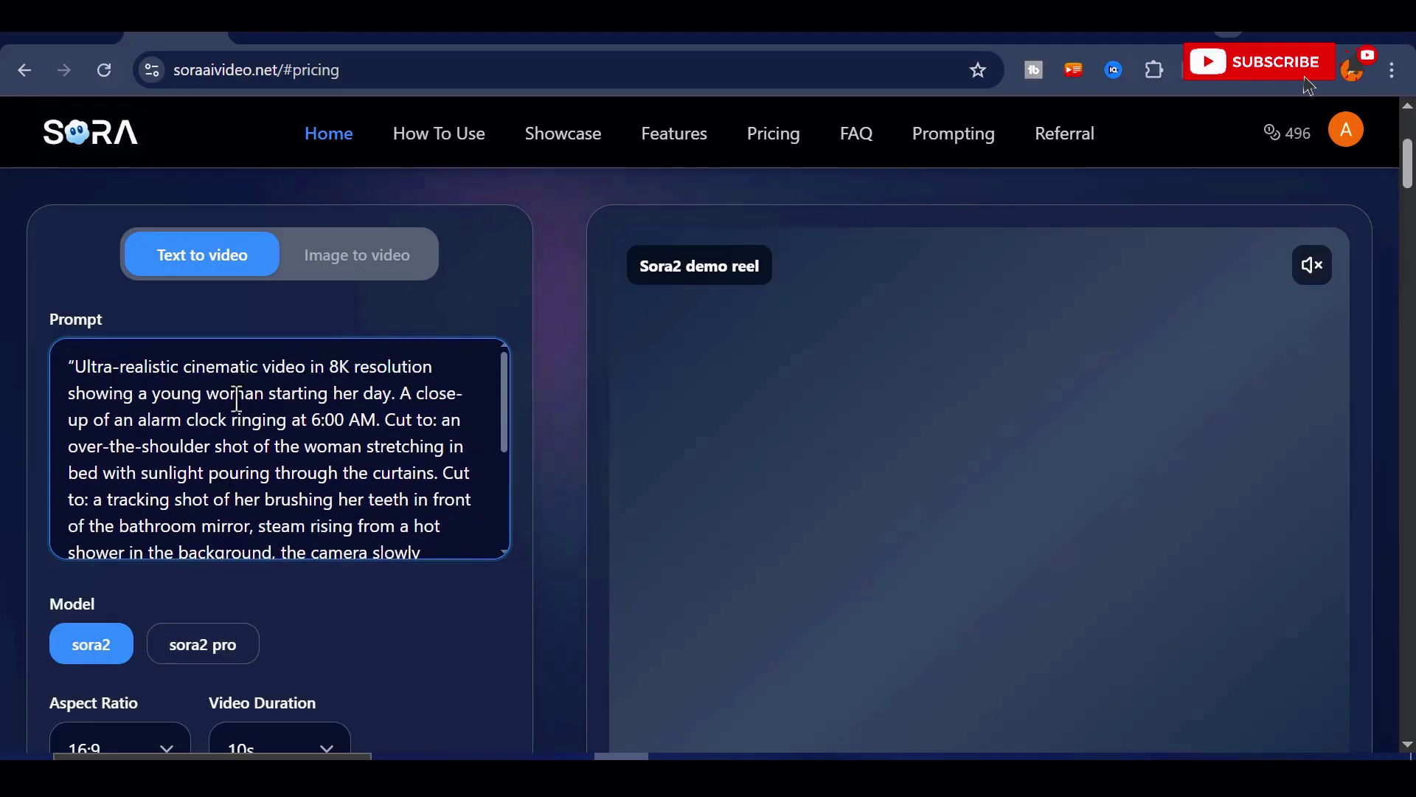
pyautogui.scroll(-3, 237, 400)
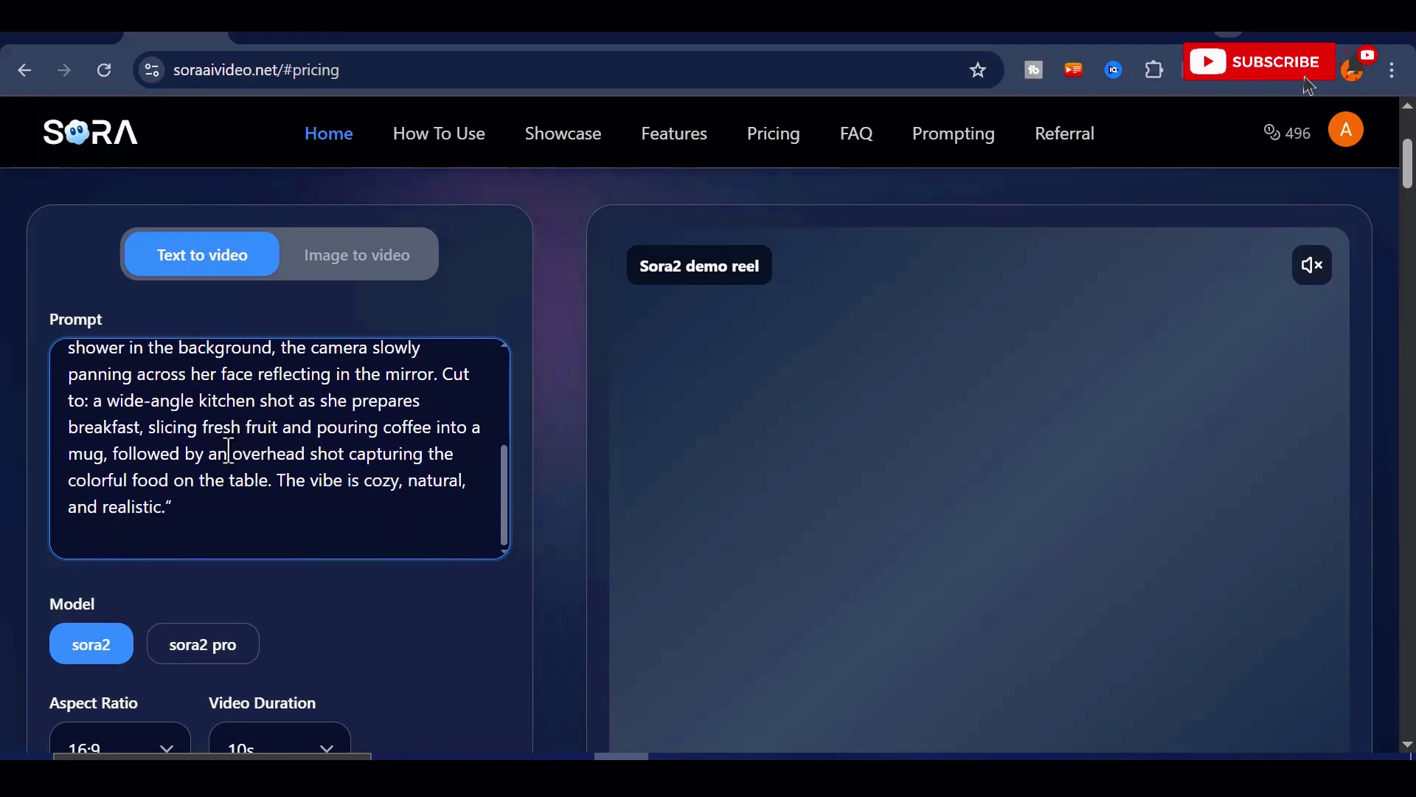
pyautogui.scroll(2, 328, 465)
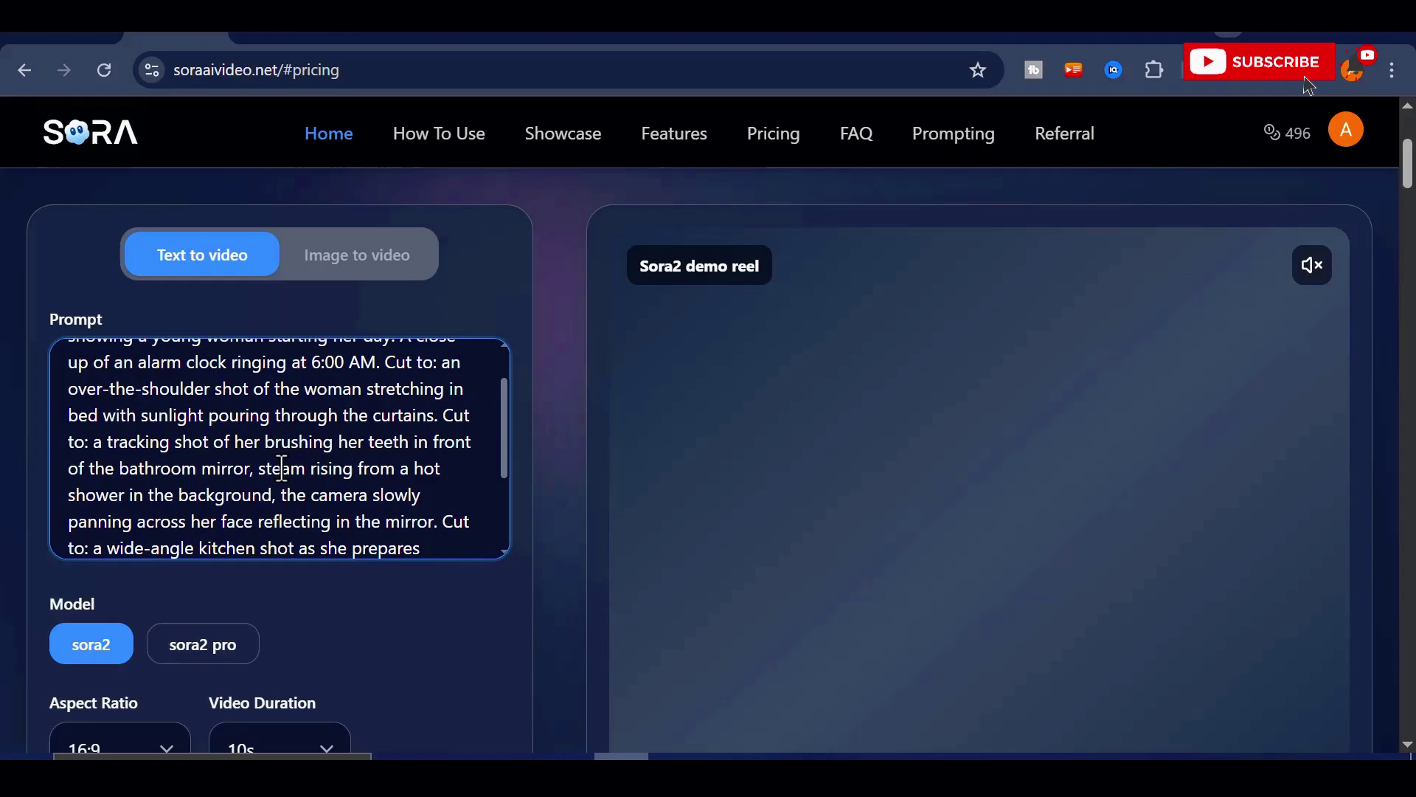
pyautogui.scroll(-2, 341, 462)
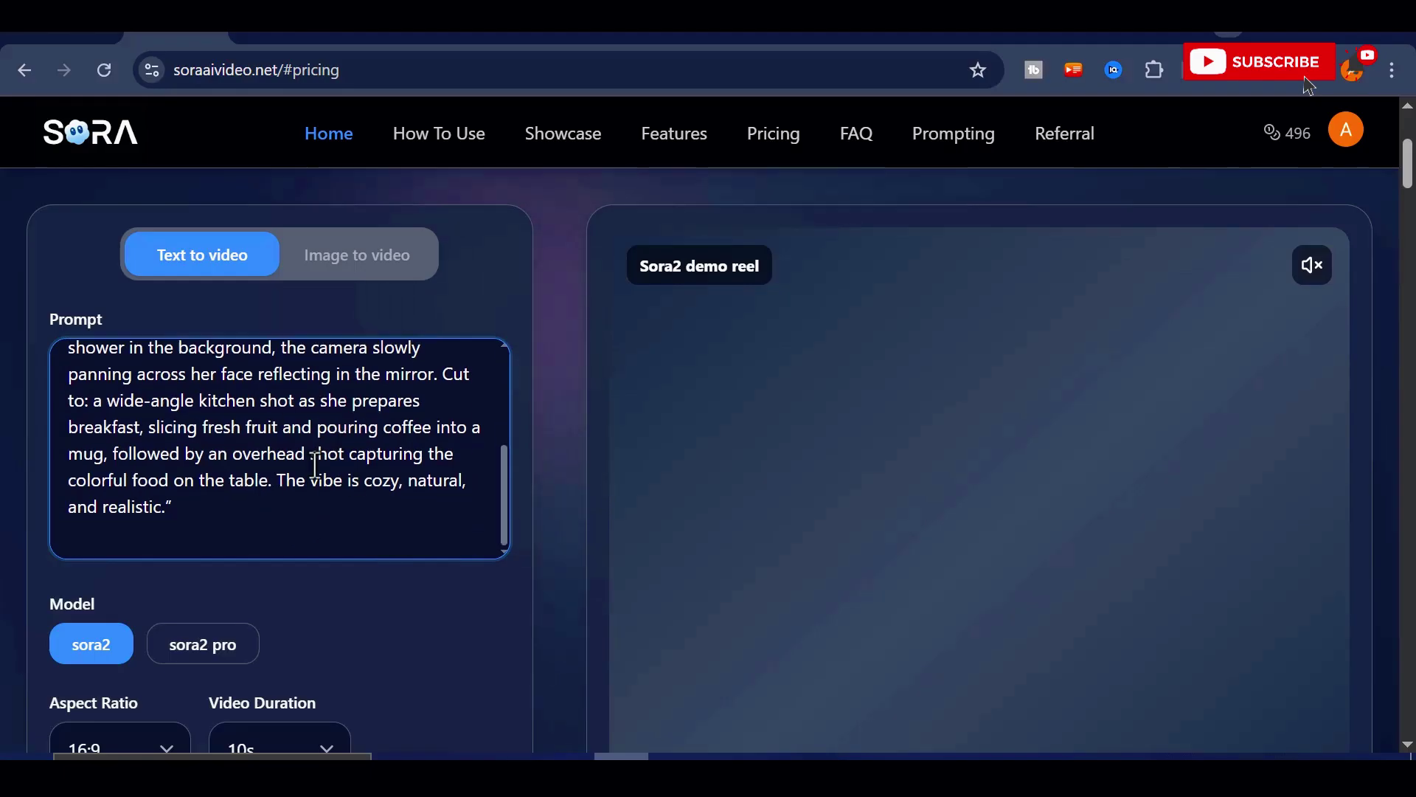
pyautogui.scroll(2, 315, 465)
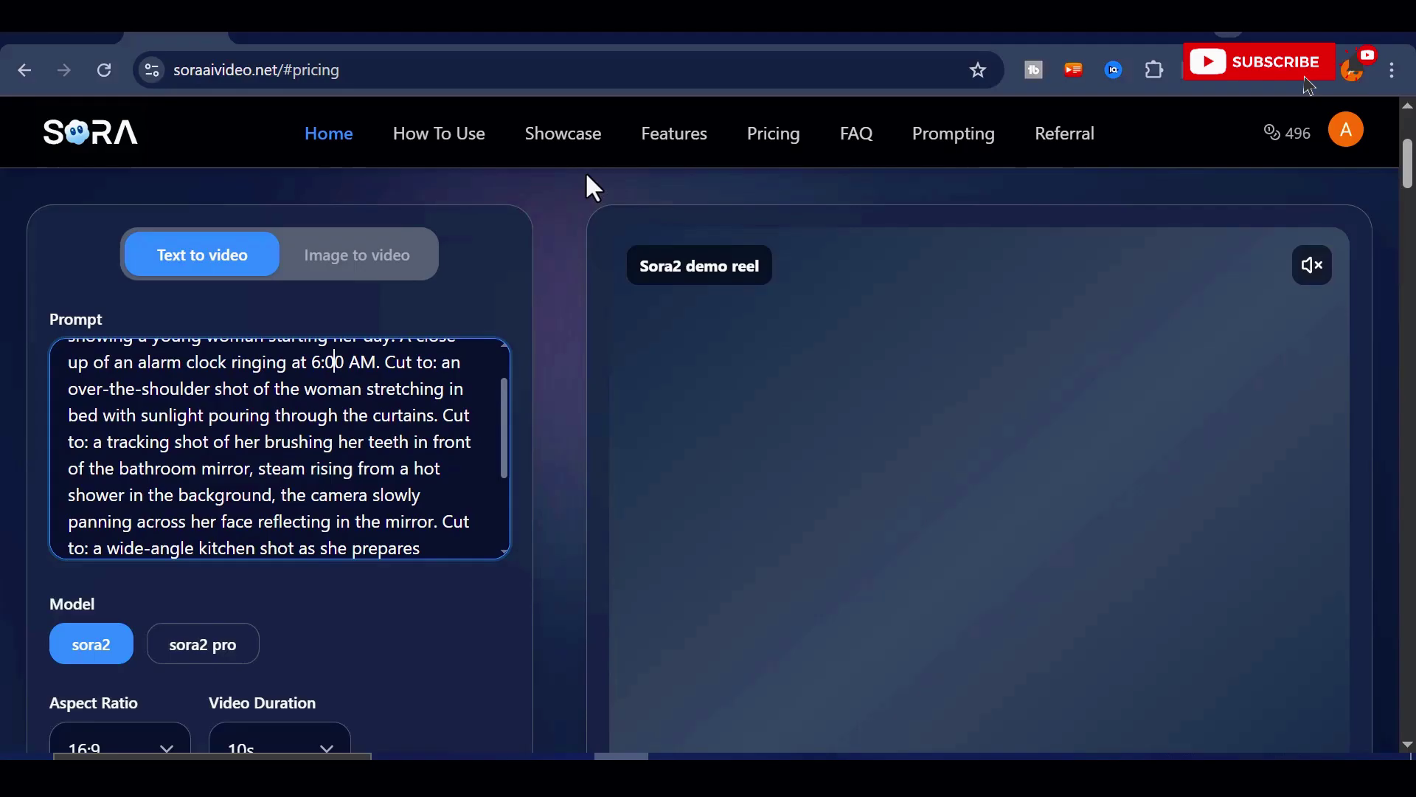
pyautogui.scroll(-2, 354, 468)
pyautogui.scroll(-2, 395, 600)
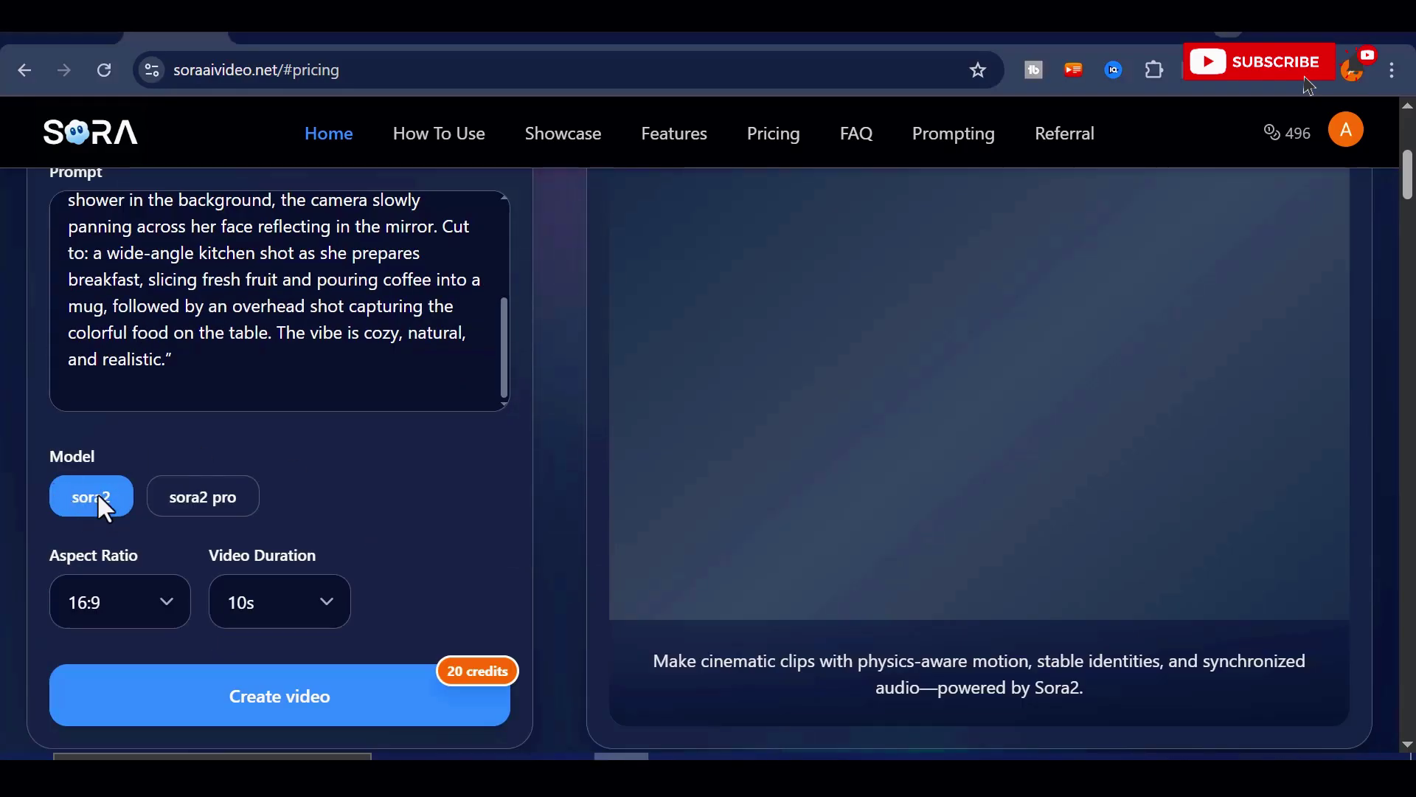
pyautogui.click(158, 600)
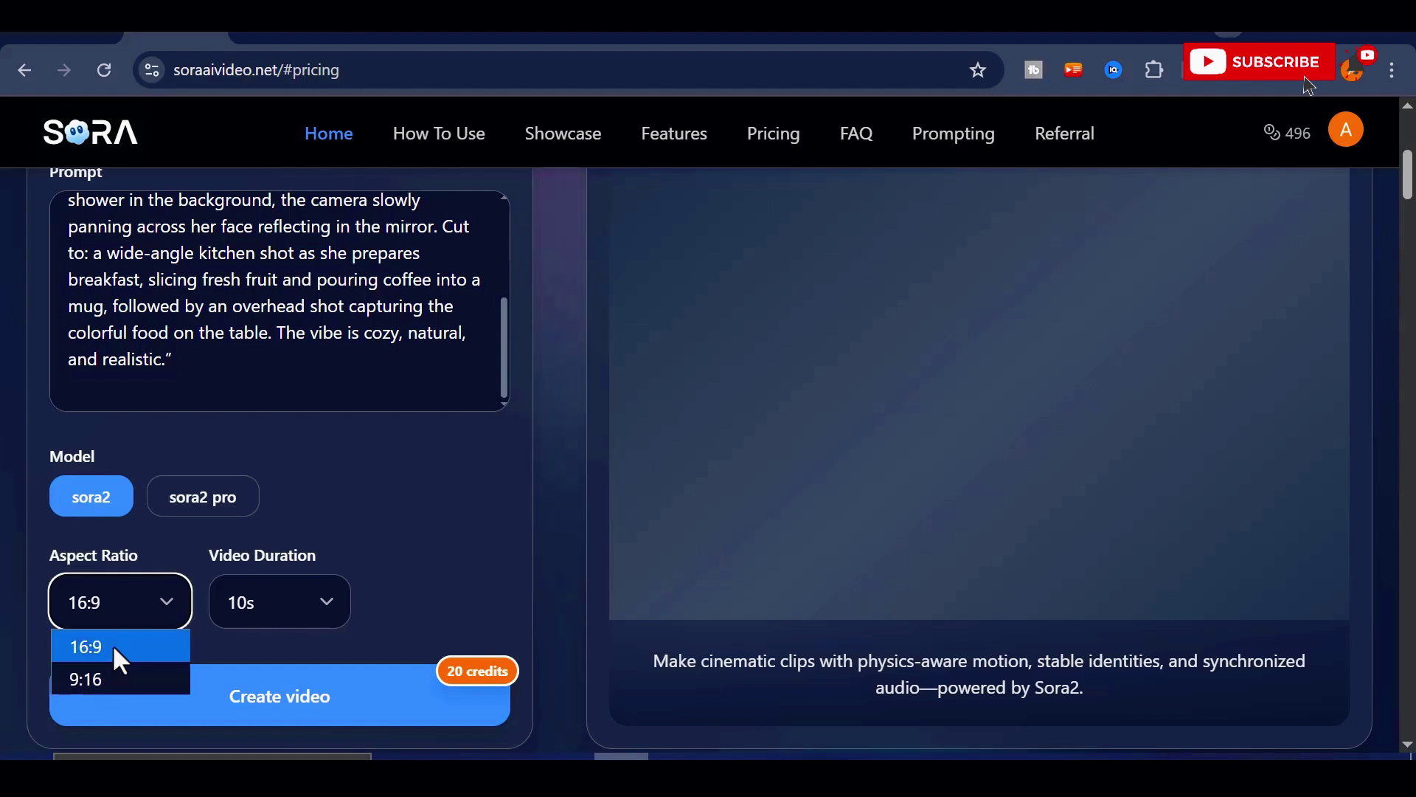
pyautogui.click(91, 645)
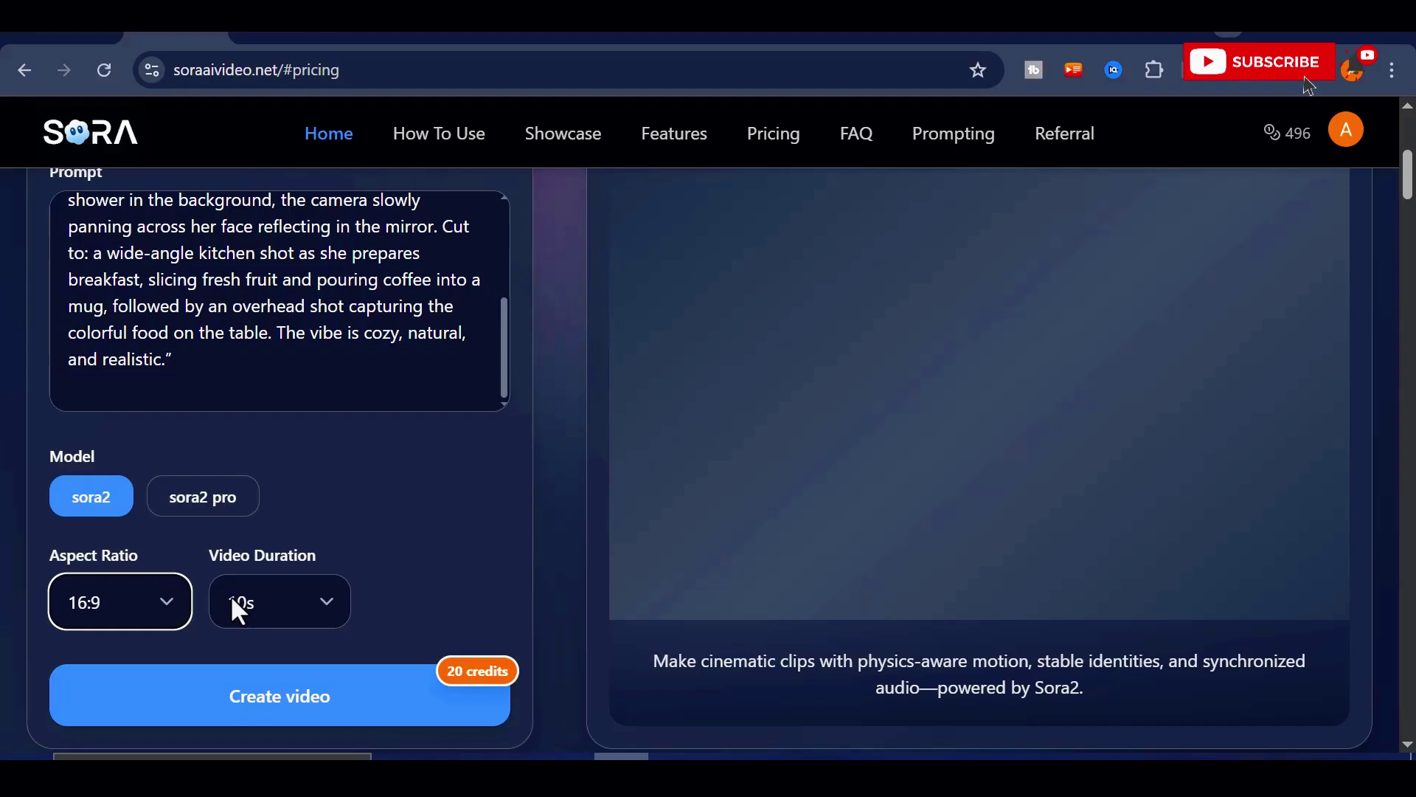
pyautogui.click(270, 594)
pyautogui.click(270, 649)
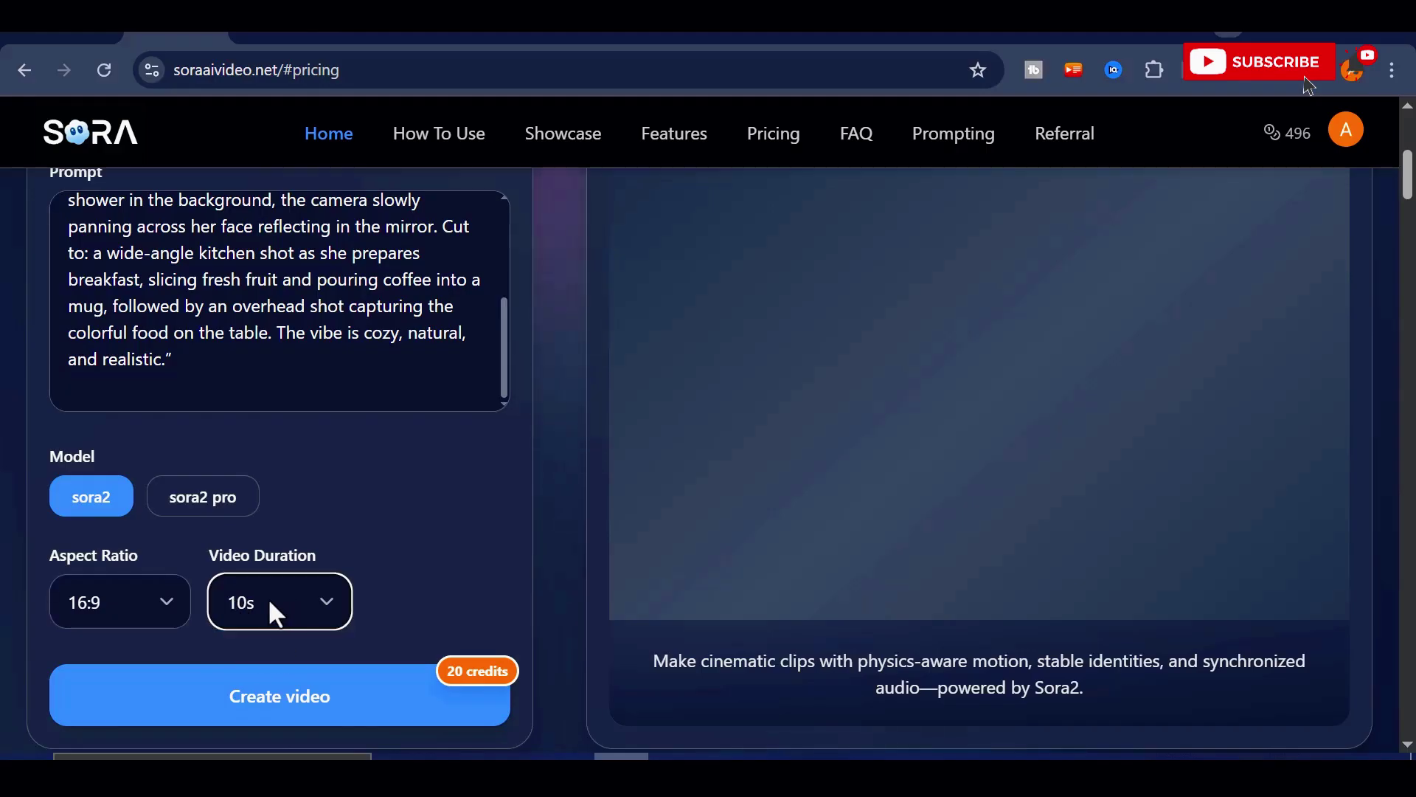
pyautogui.scroll(-2, 211, 580)
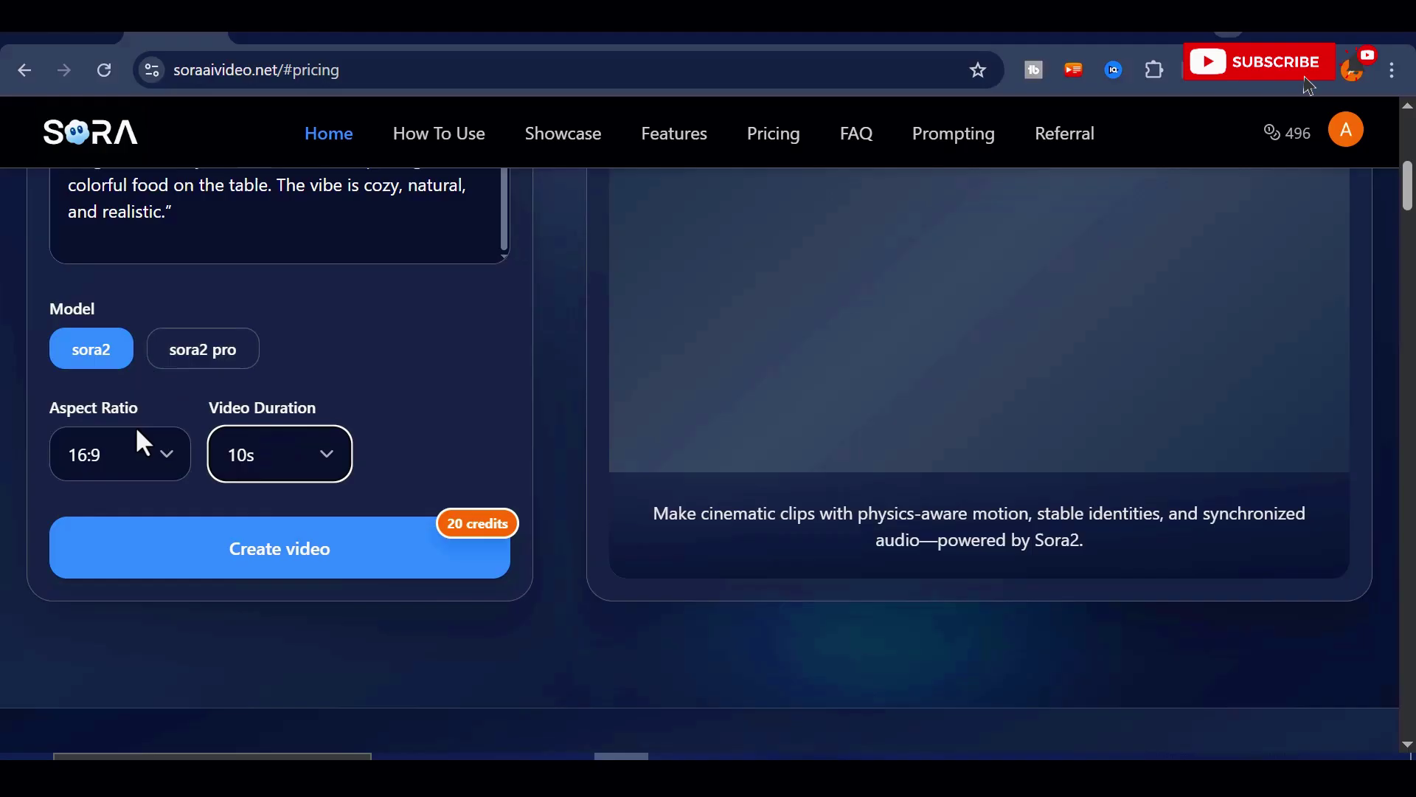
# Step: Generate the sora2 morning-routine video and watch the 10-second result, leaving 476 credits
pyautogui.click(313, 564)
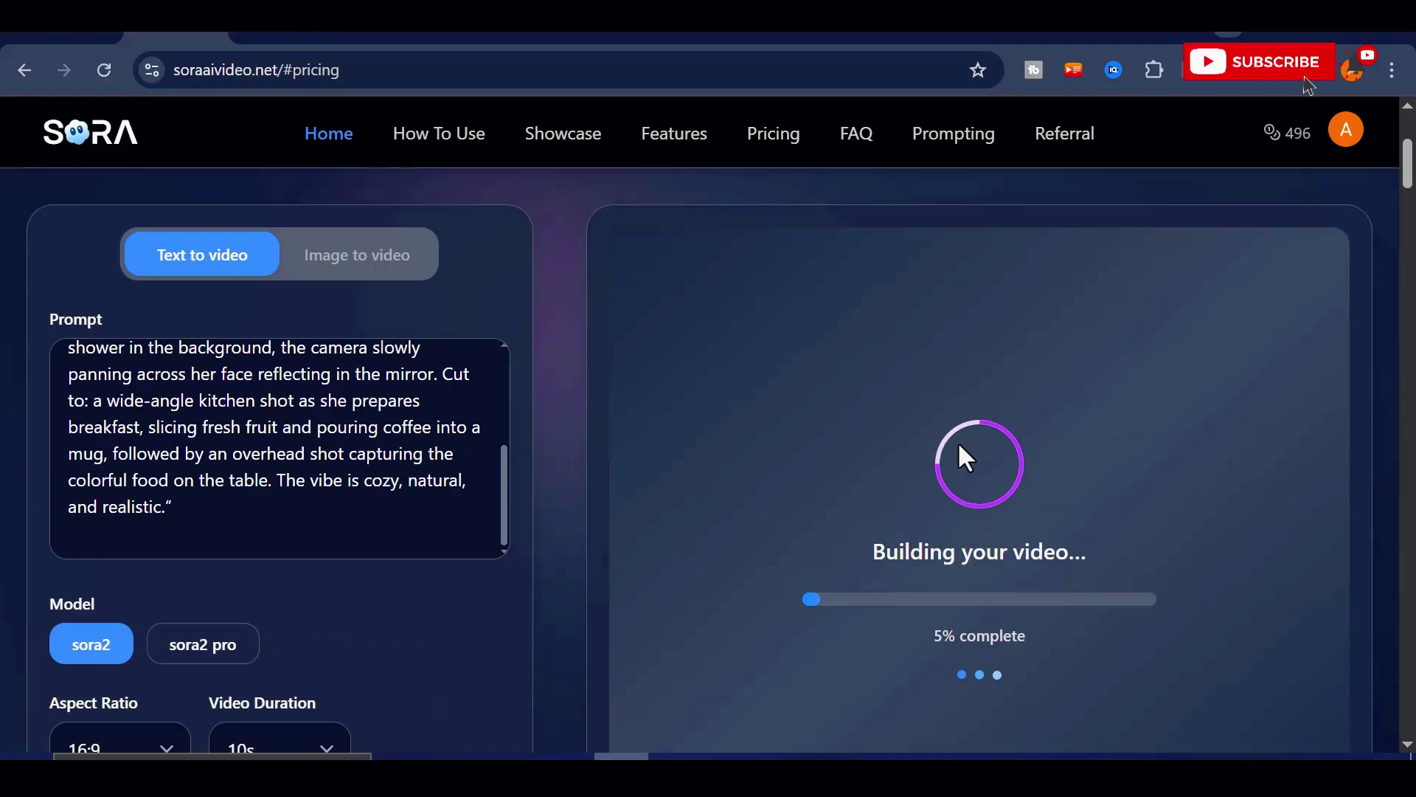
pyautogui.scroll(-2, 962, 440)
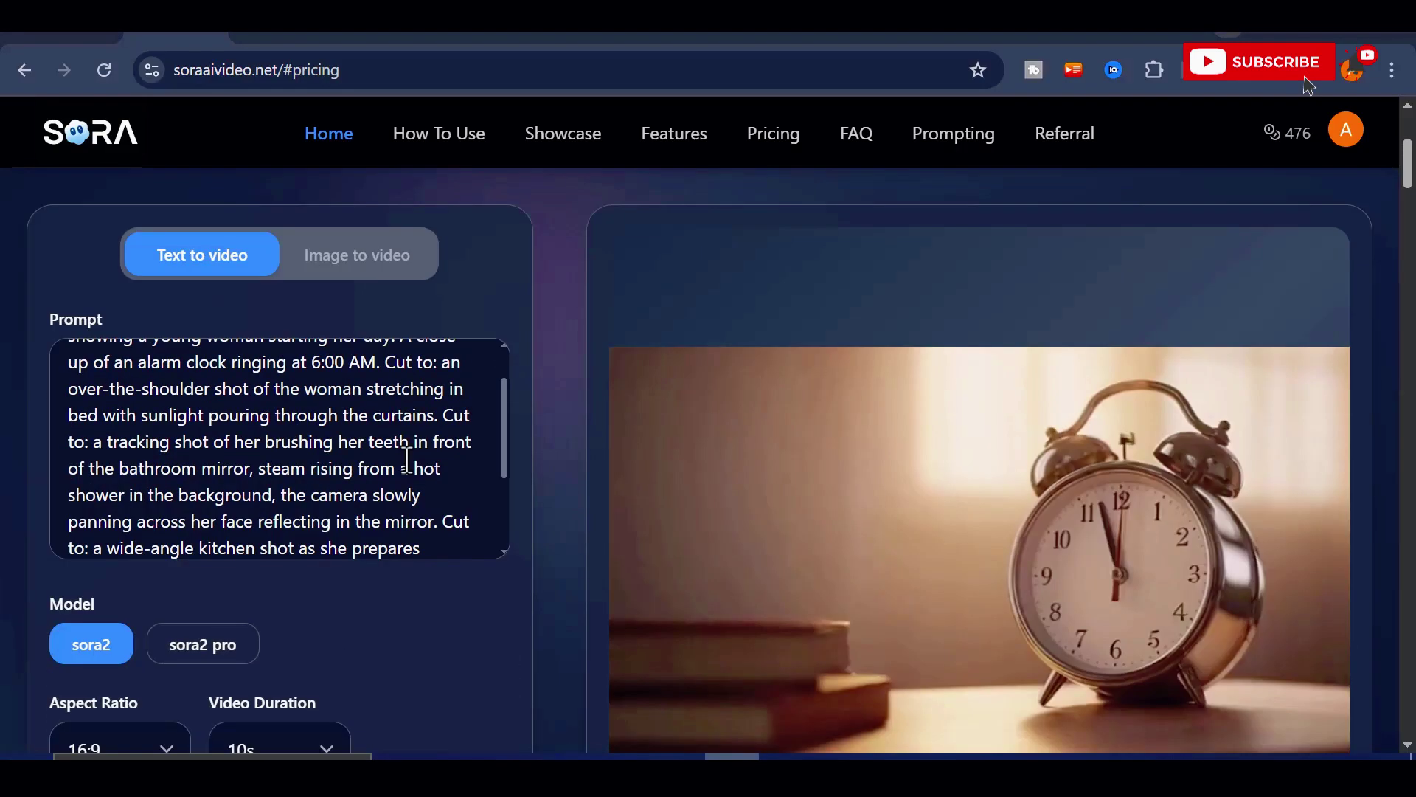
pyautogui.scroll(-2, 917, 522)
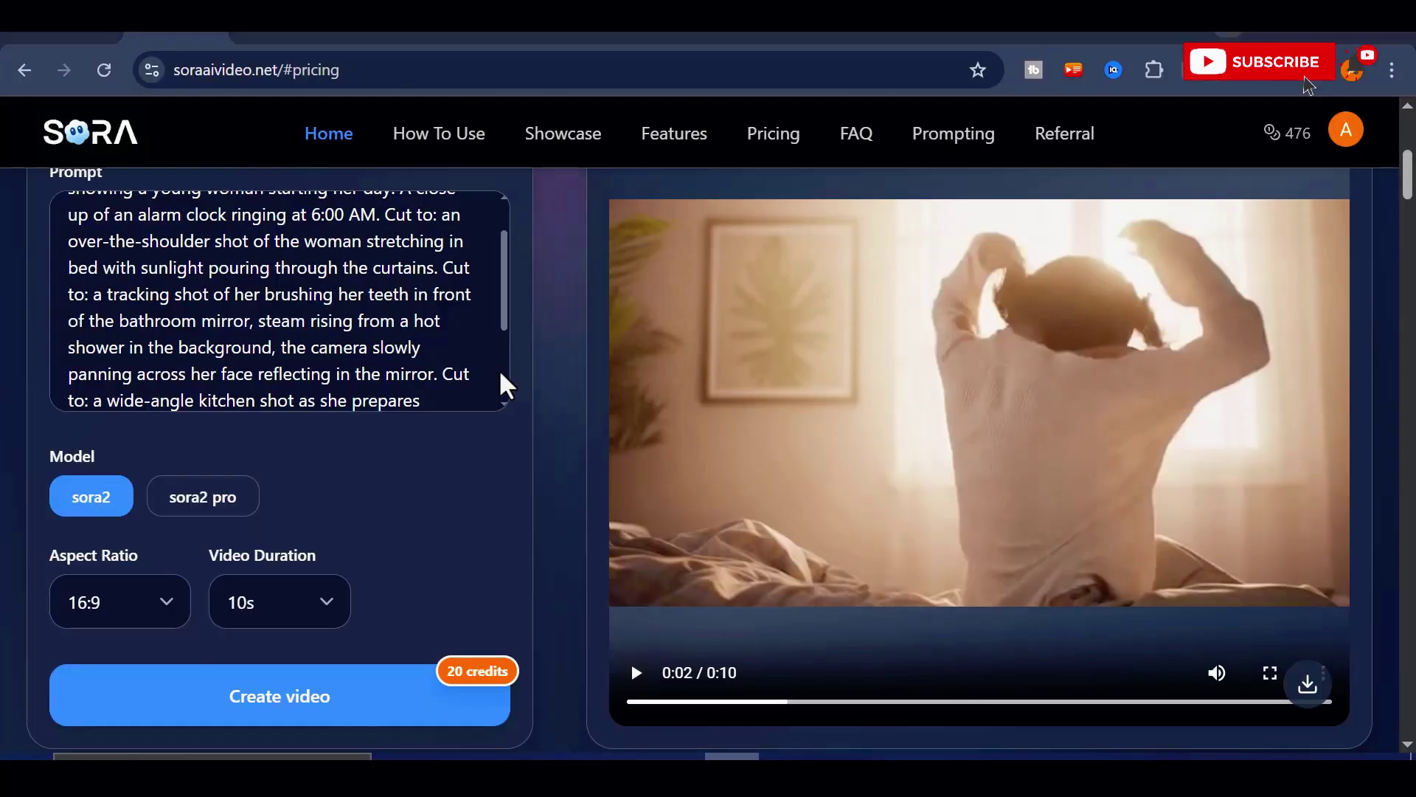
# Step: Choose sora2 pro with 16:9 aspect ratio, 1080P resolution and 15s duration (90 credits)
pyautogui.scroll(2, 404, 467)
pyautogui.scroll(-5, 396, 474)
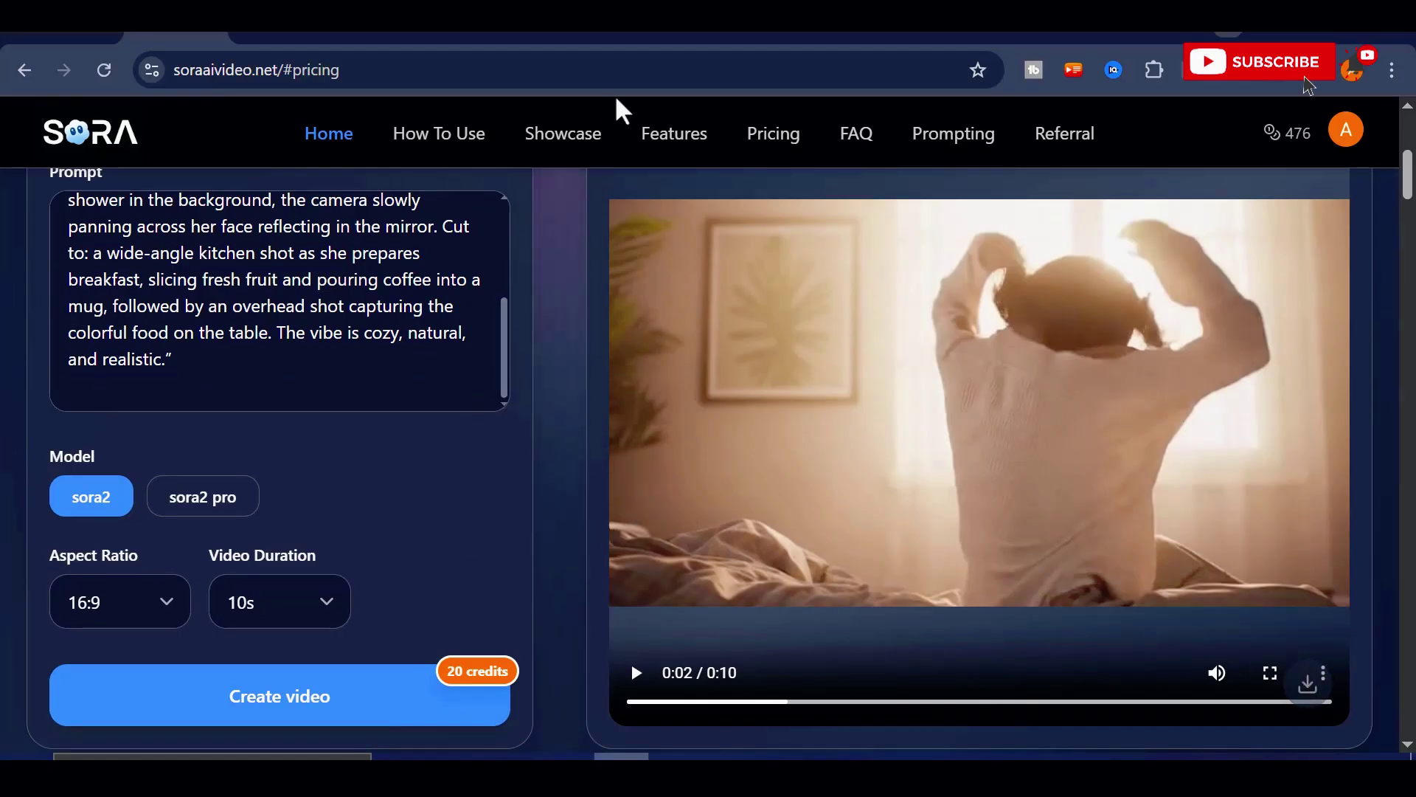
pyautogui.click(214, 502)
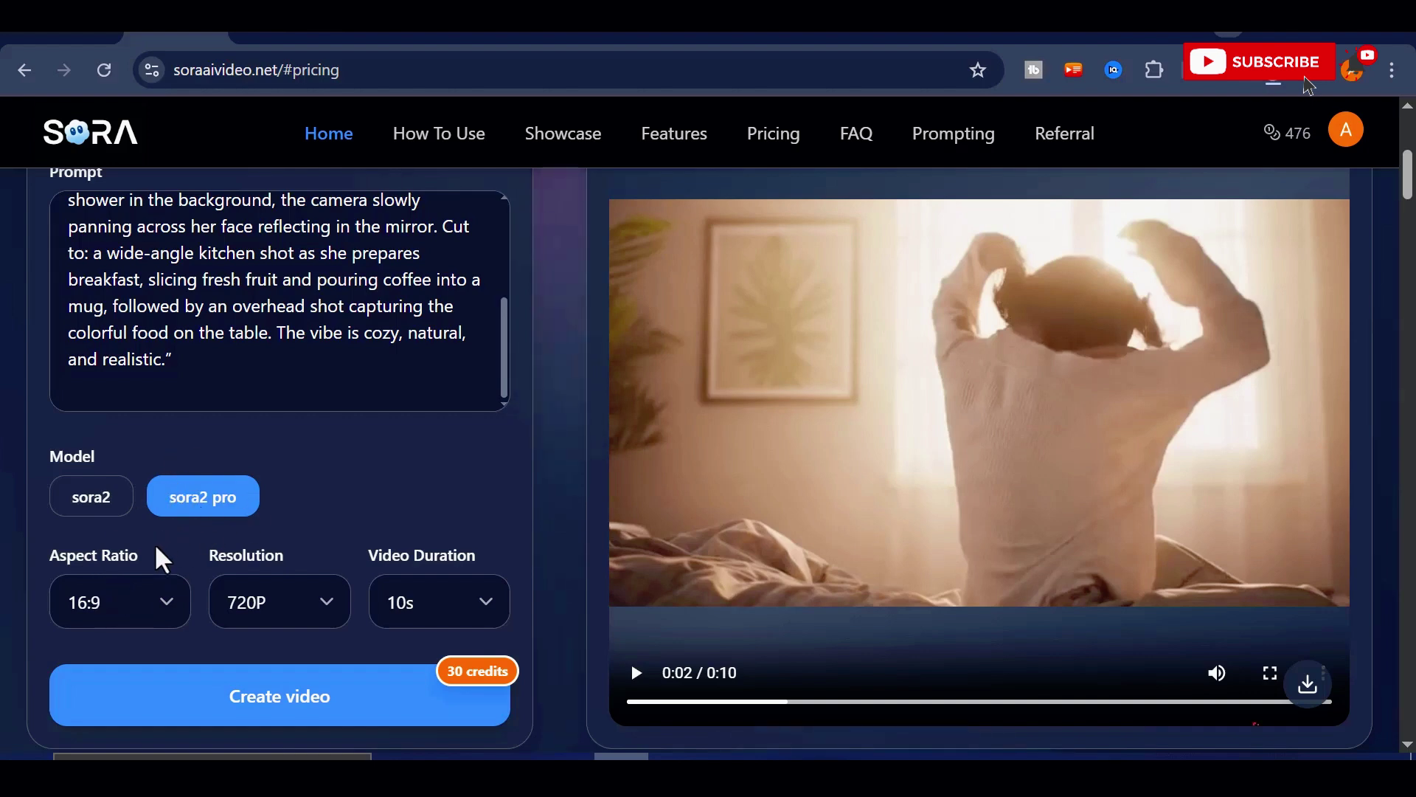
pyautogui.click(163, 616)
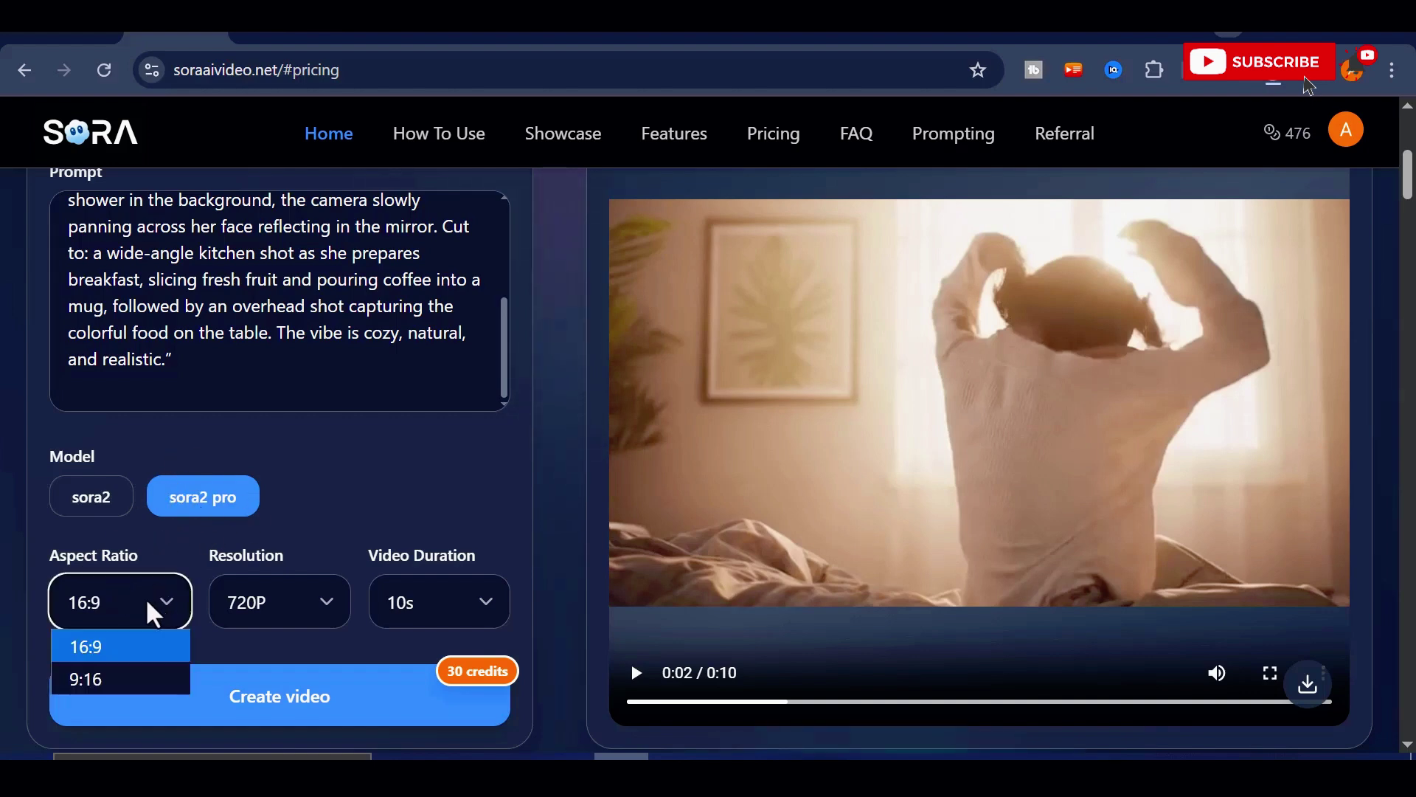
pyautogui.click(87, 652)
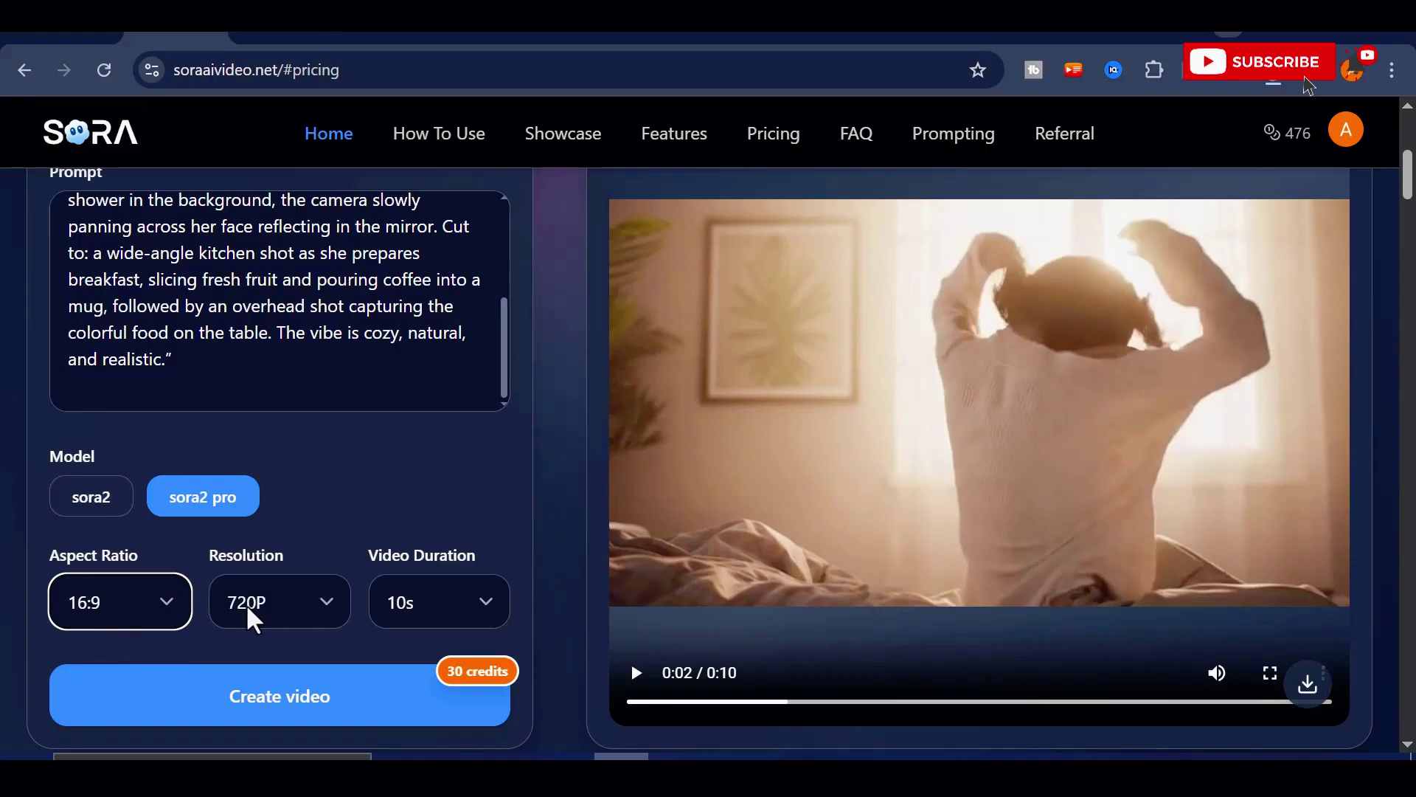
pyautogui.click(329, 616)
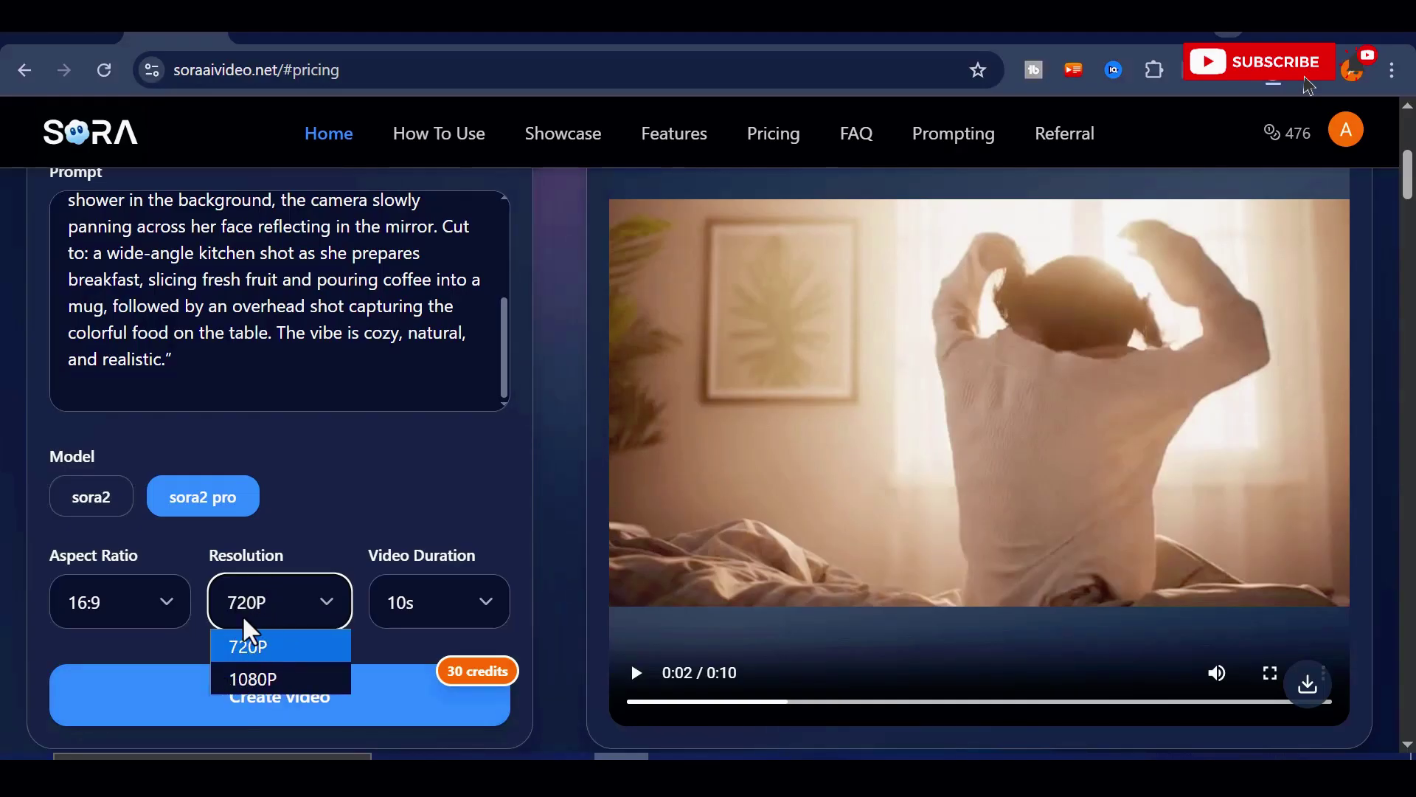
pyautogui.click(267, 680)
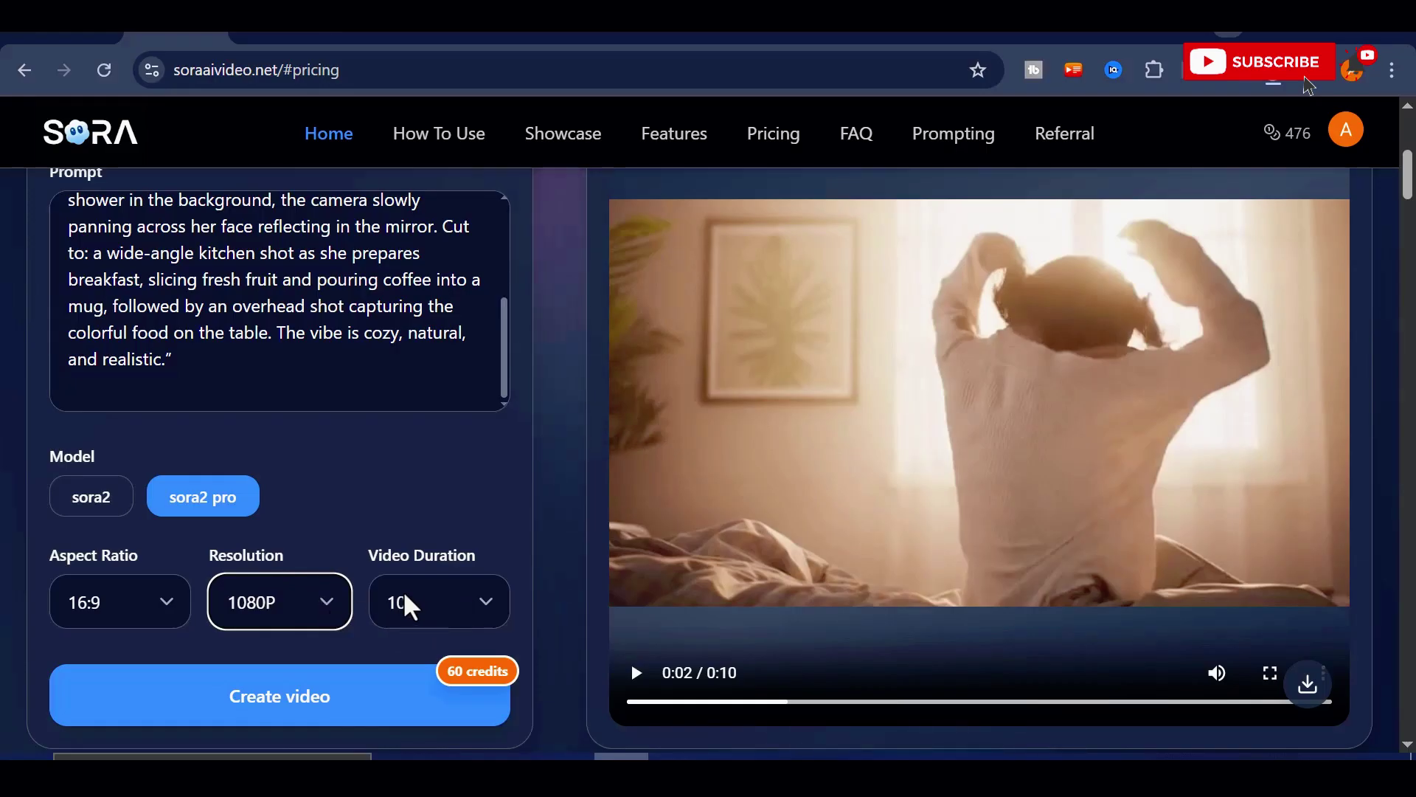
pyautogui.click(493, 606)
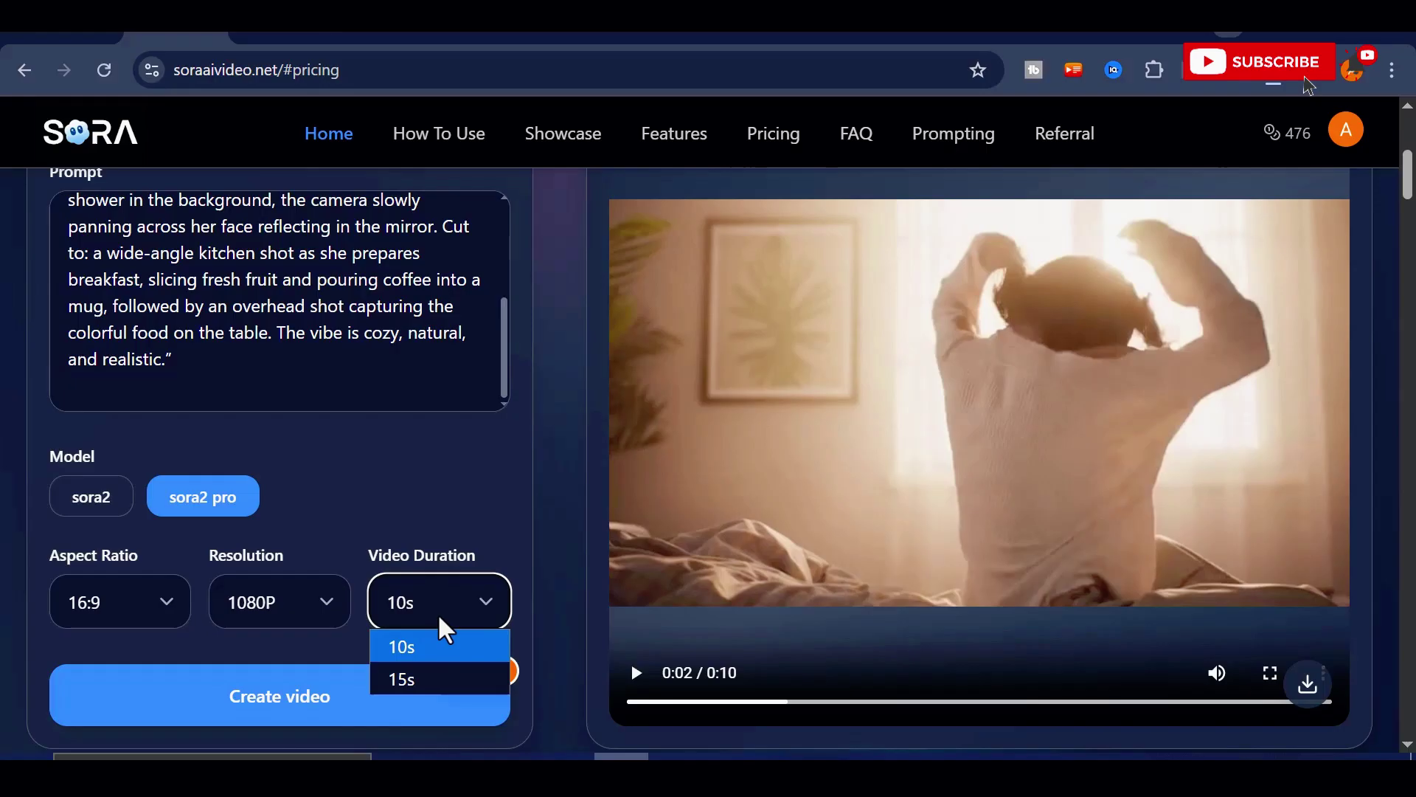
pyautogui.click(404, 679)
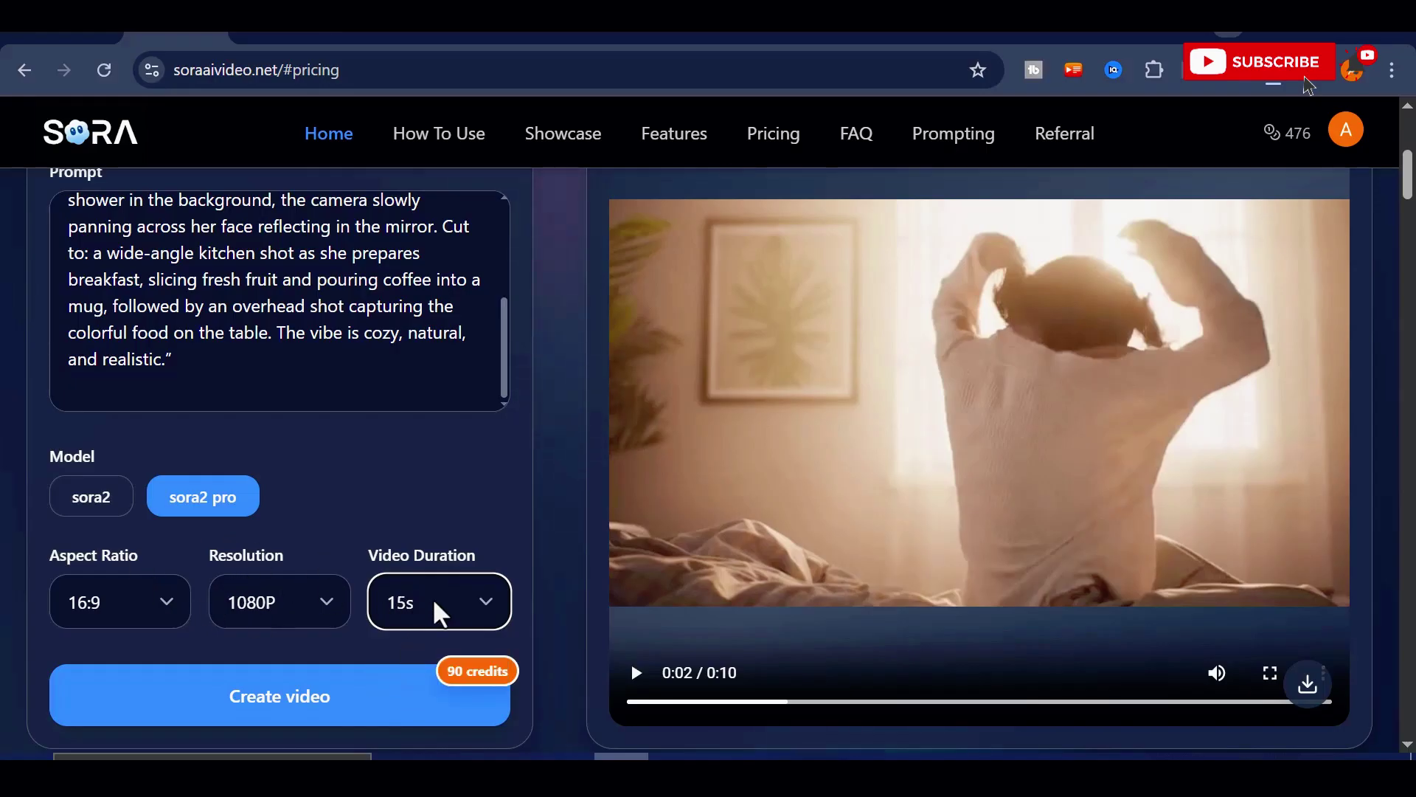
pyautogui.scroll(2, 421, 531)
pyautogui.scroll(-2, 353, 503)
pyautogui.scroll(2, 352, 501)
pyautogui.scroll(-2, 269, 457)
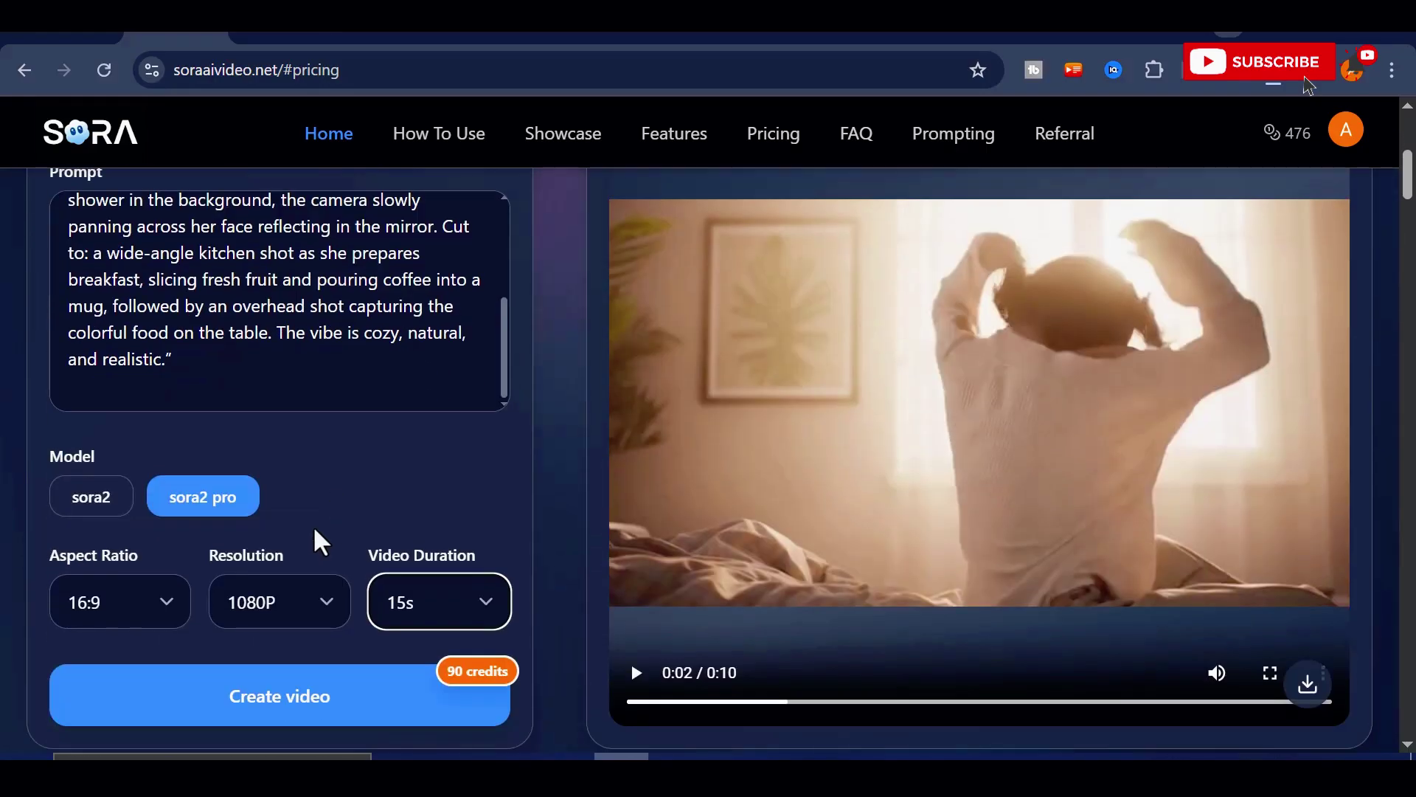
# Step: Generate the 15-second sora2 pro morning-routine video
pyautogui.click(314, 705)
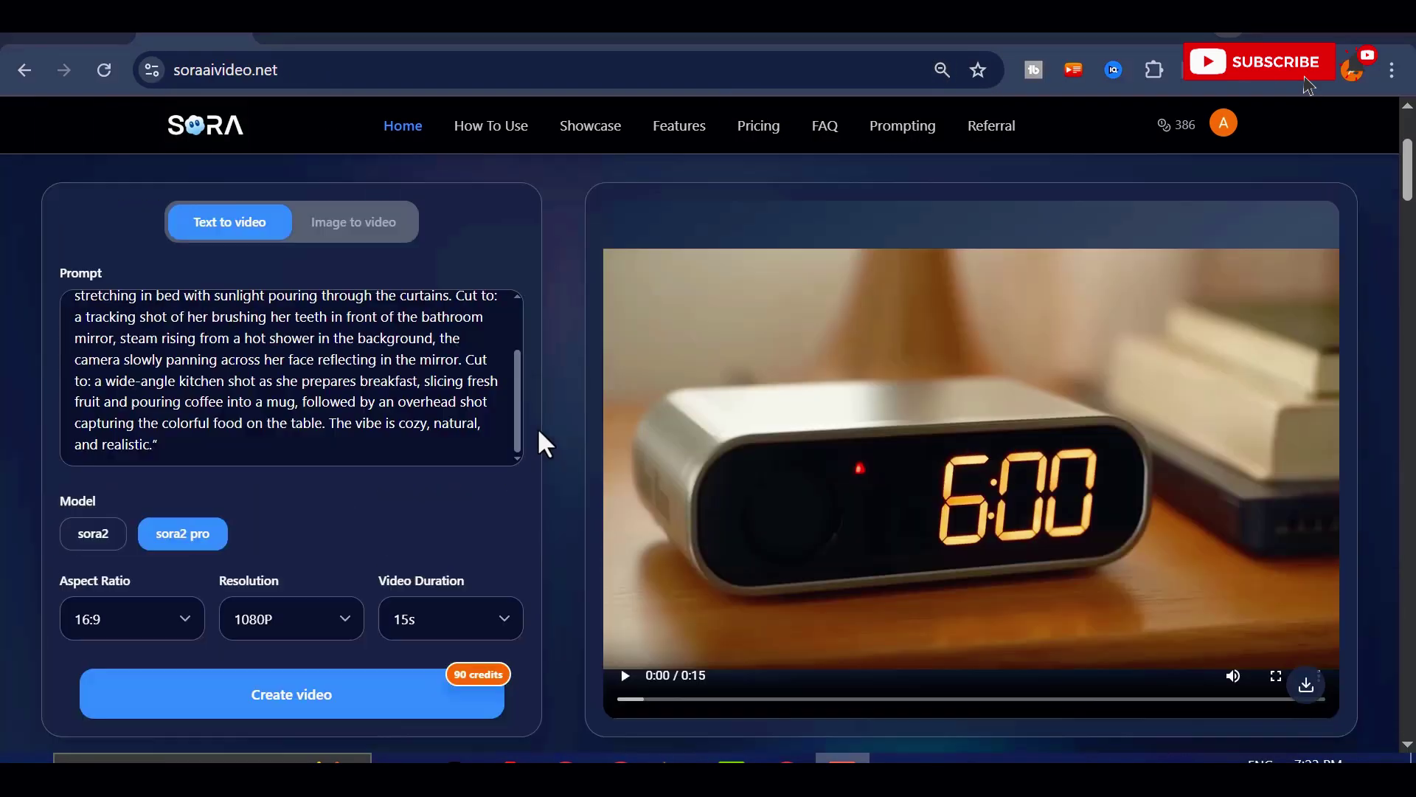
pyautogui.scroll(1, 749, 481)
pyautogui.scroll(-2, 708, 506)
pyautogui.scroll(2, 475, 484)
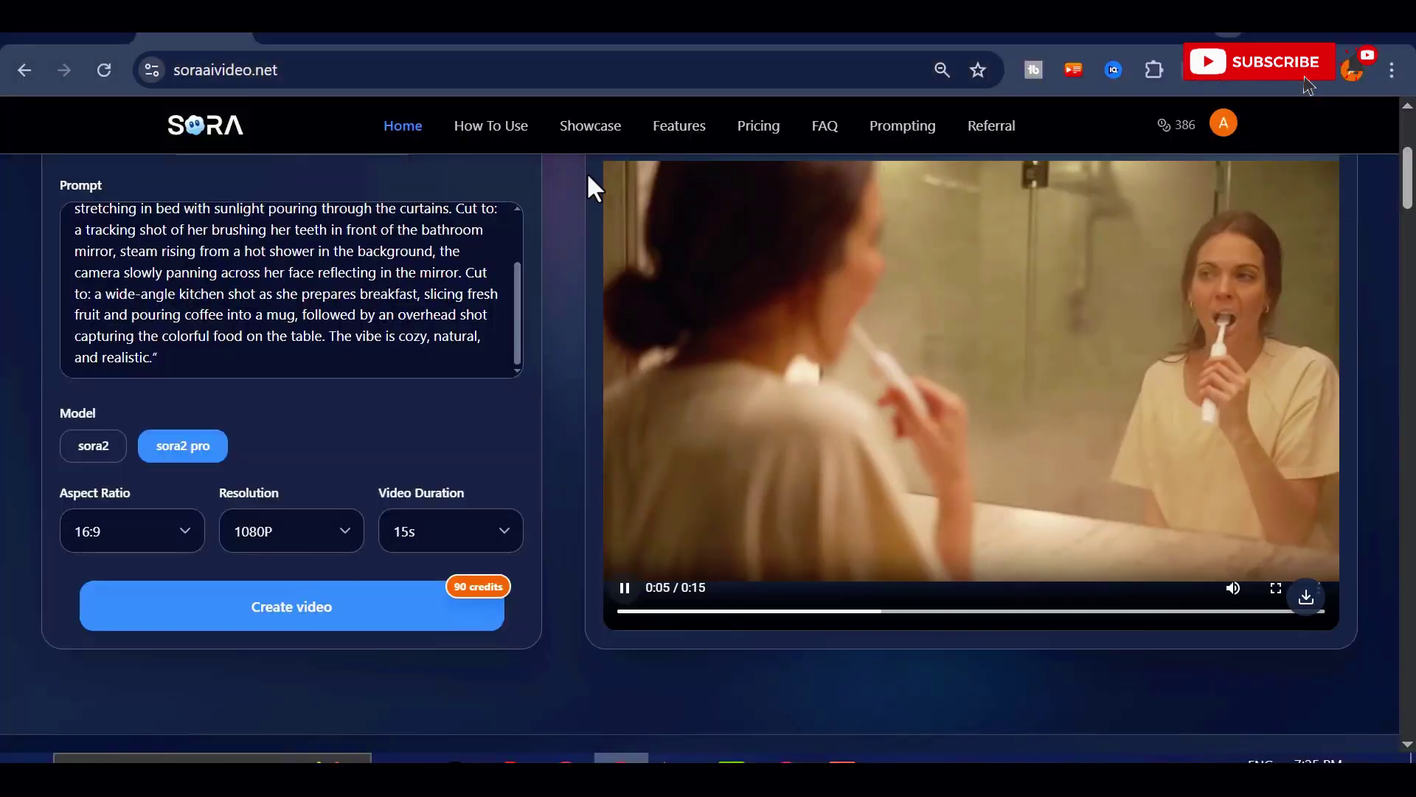
# Step: Play the sora2 pro result and pause it on the kitchen shot
pyautogui.click(631, 556)
pyautogui.scroll(2, 622, 511)
pyautogui.scroll(-2, 631, 547)
pyautogui.scroll(2, 627, 490)
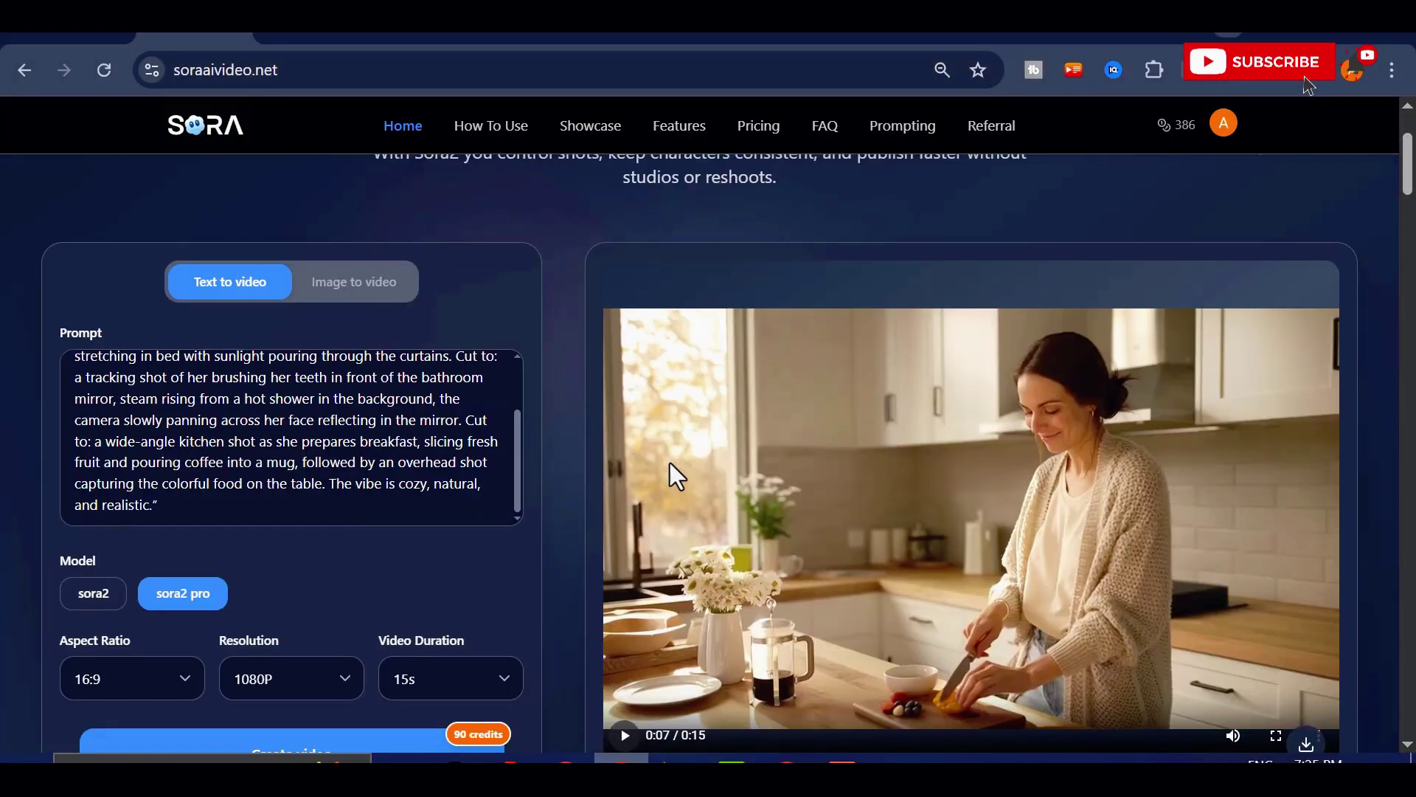
pyautogui.scroll(-2, 790, 449)
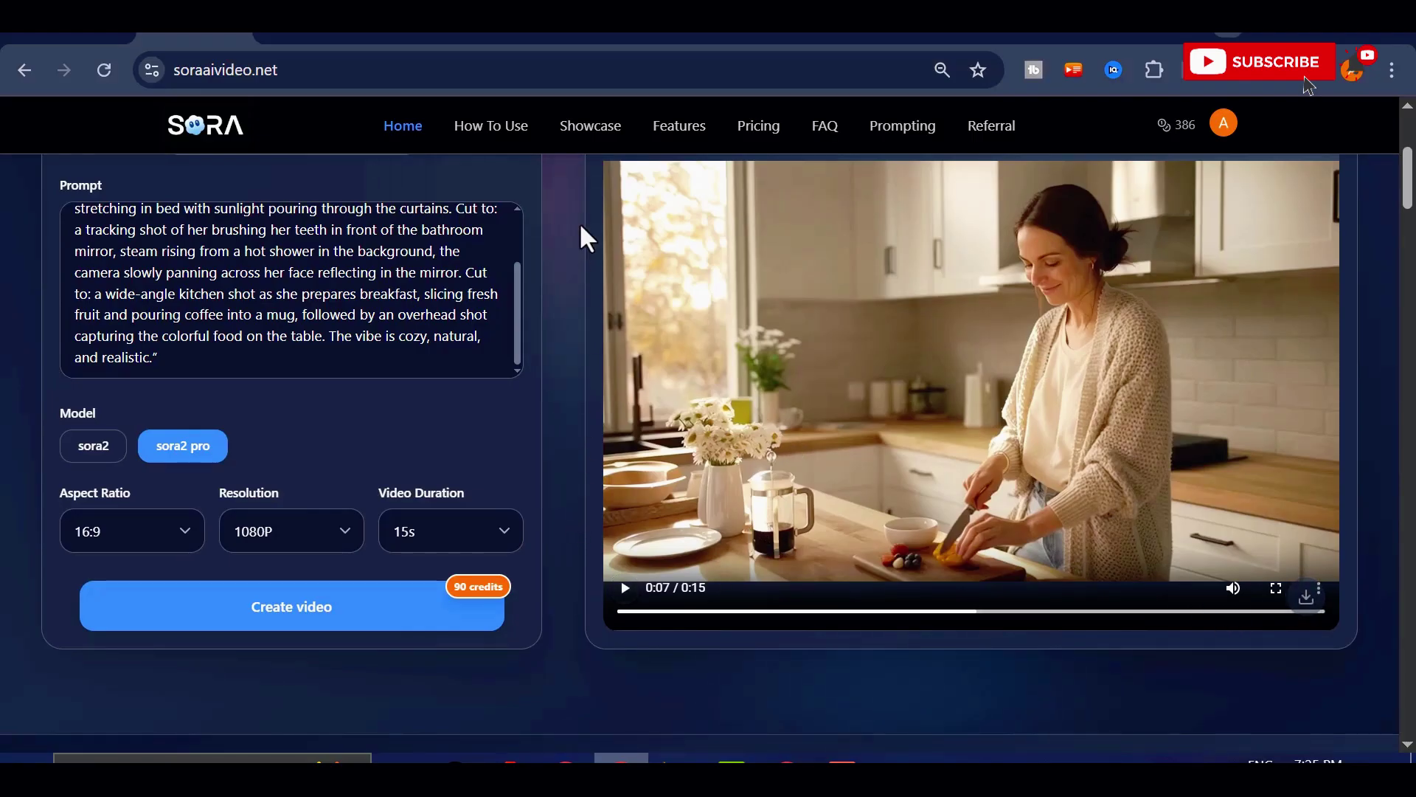
pyautogui.scroll(4, 590, 207)
pyautogui.scroll(-2, 526, 476)
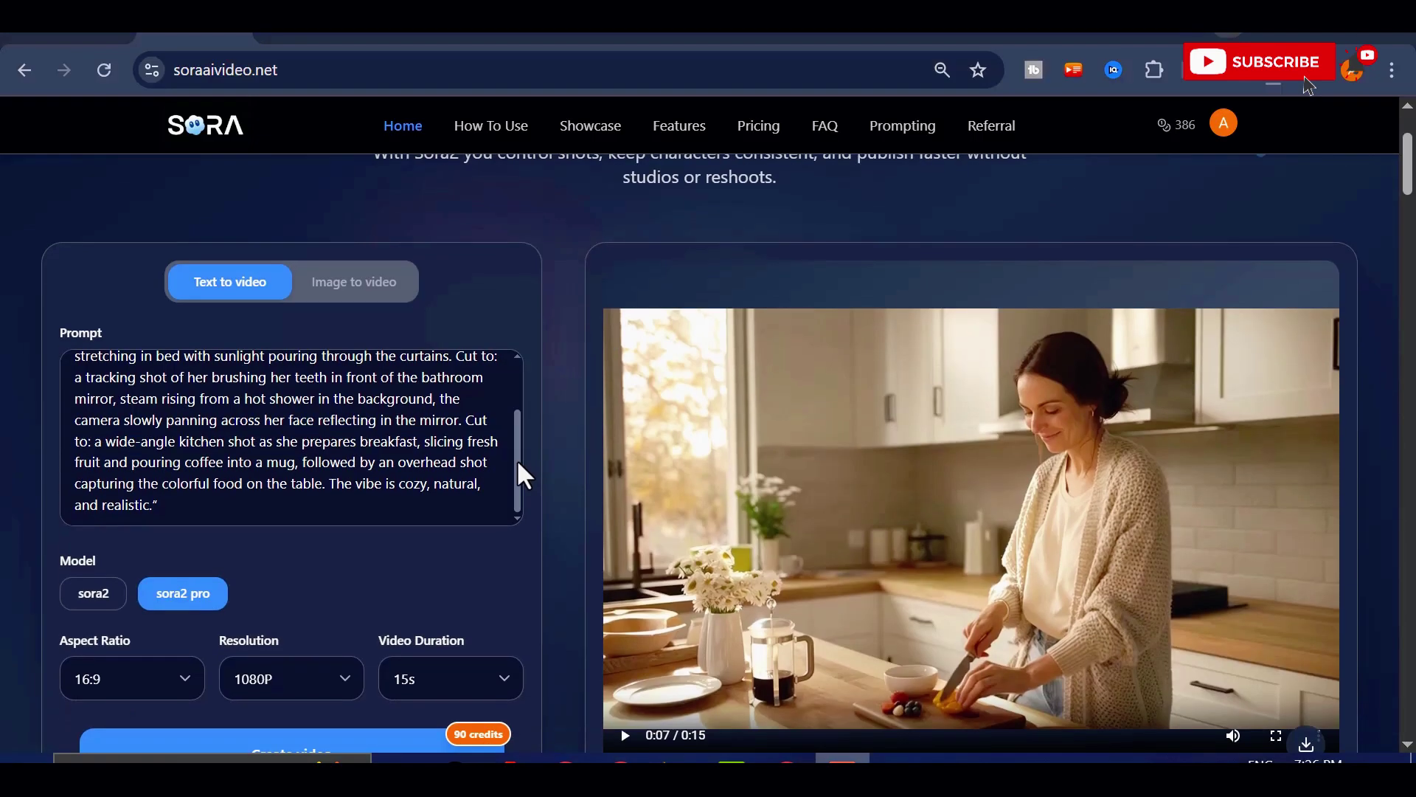
# Step: Switch to image-to-video, delete the old prompt and set the model to sora2
pyautogui.click(349, 278)
pyautogui.click(245, 426)
pyautogui.hotkey('ctrl', 'a')
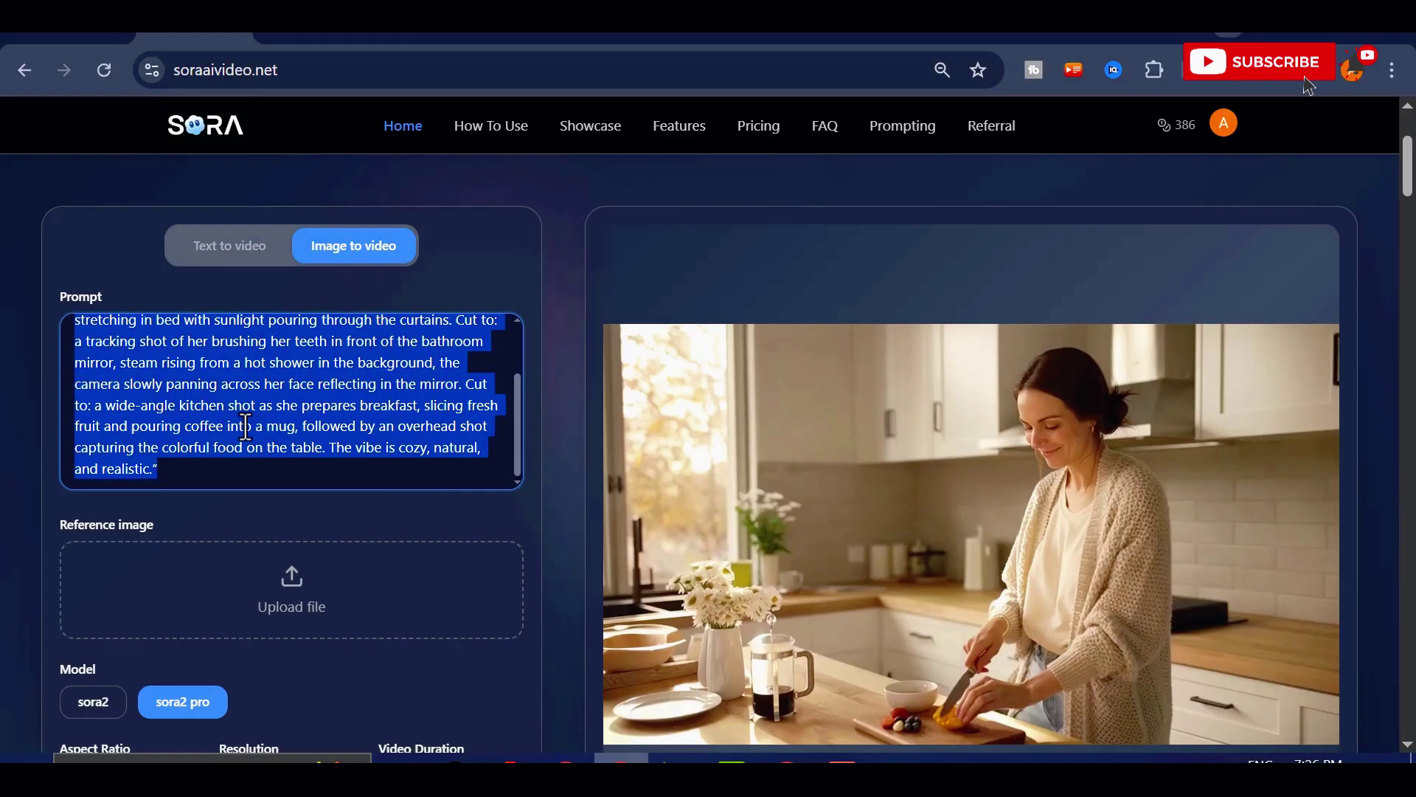
pyautogui.press('BackSpace')
pyautogui.scroll(-2, 316, 453)
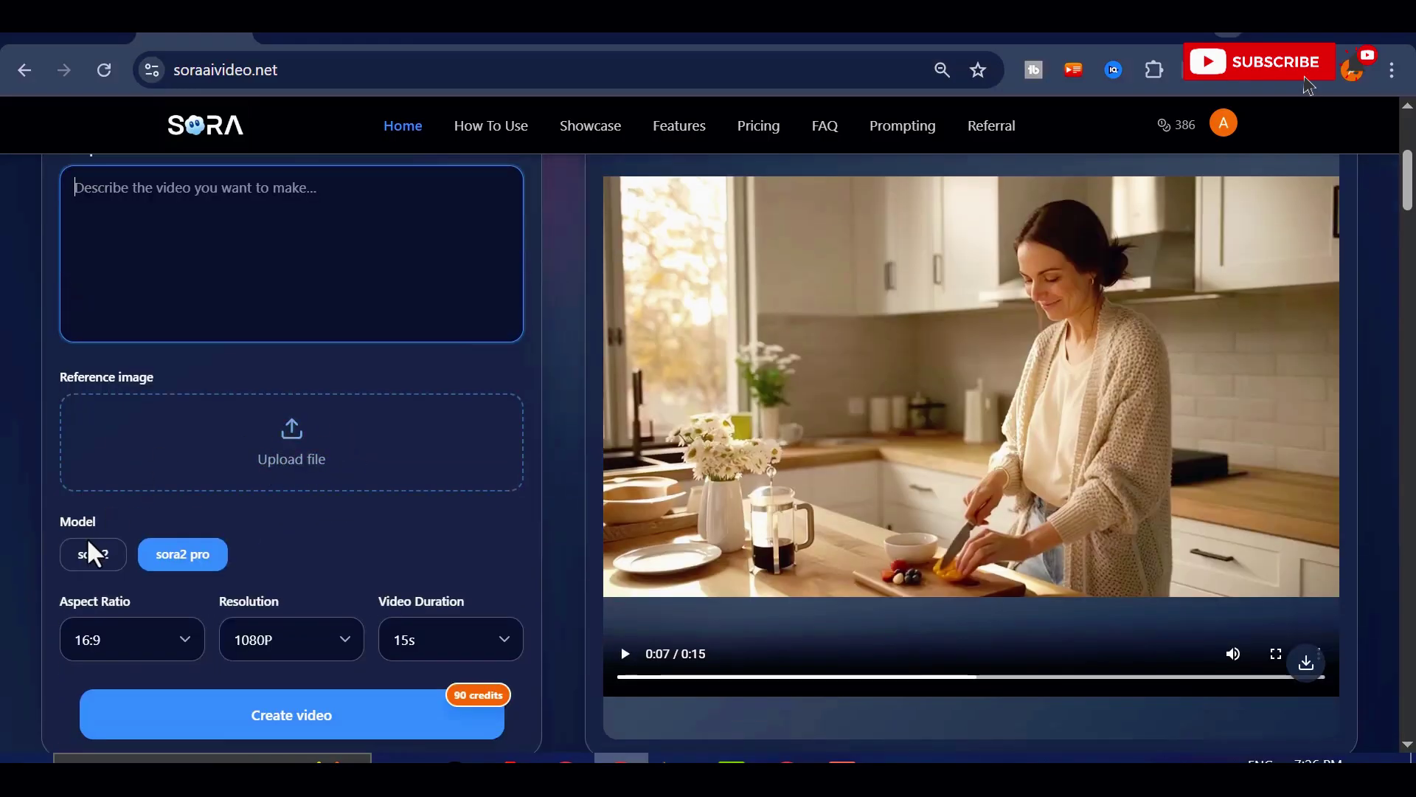
pyautogui.click(94, 560)
pyautogui.scroll(2, 272, 512)
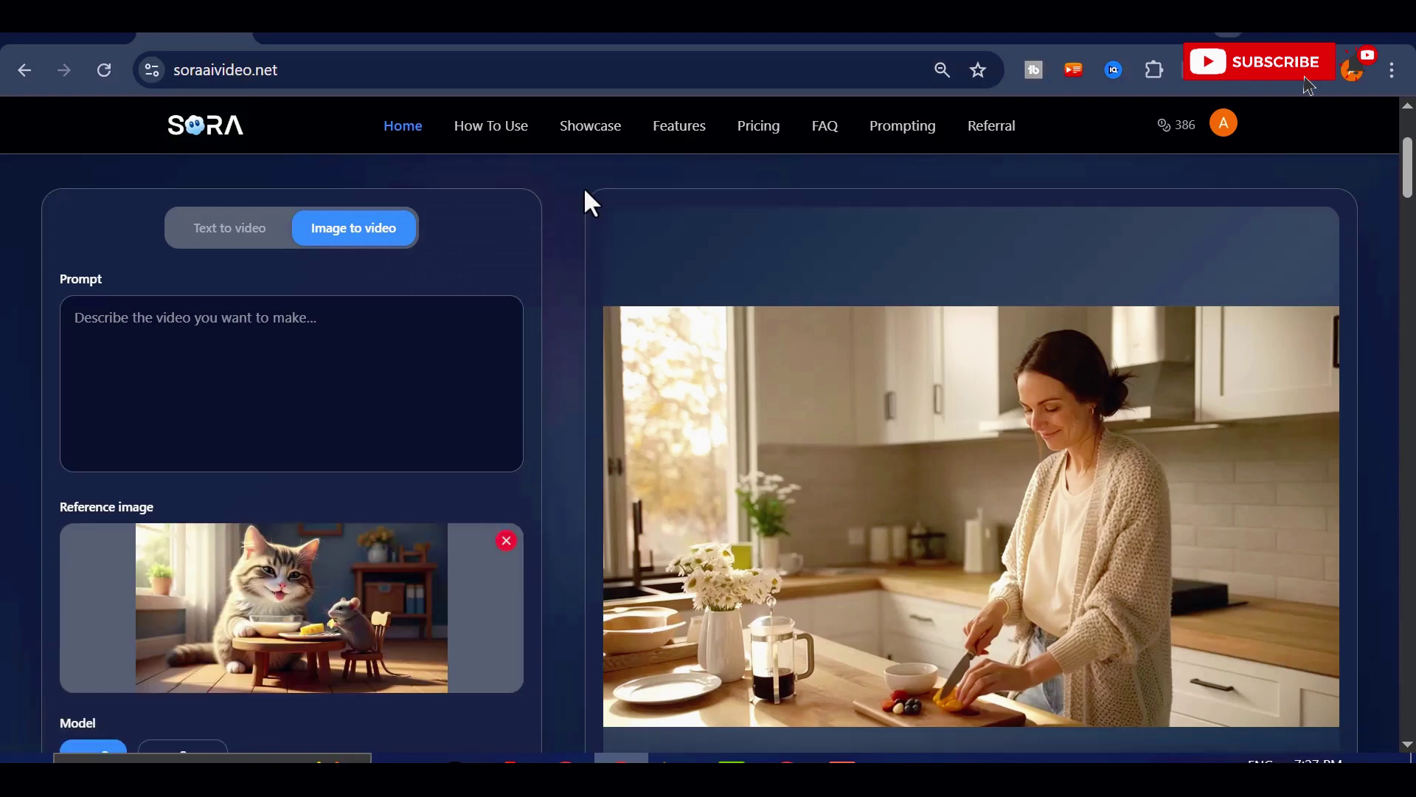
pyautogui.scroll(1, 315, 458)
pyautogui.scroll(-1, 316, 458)
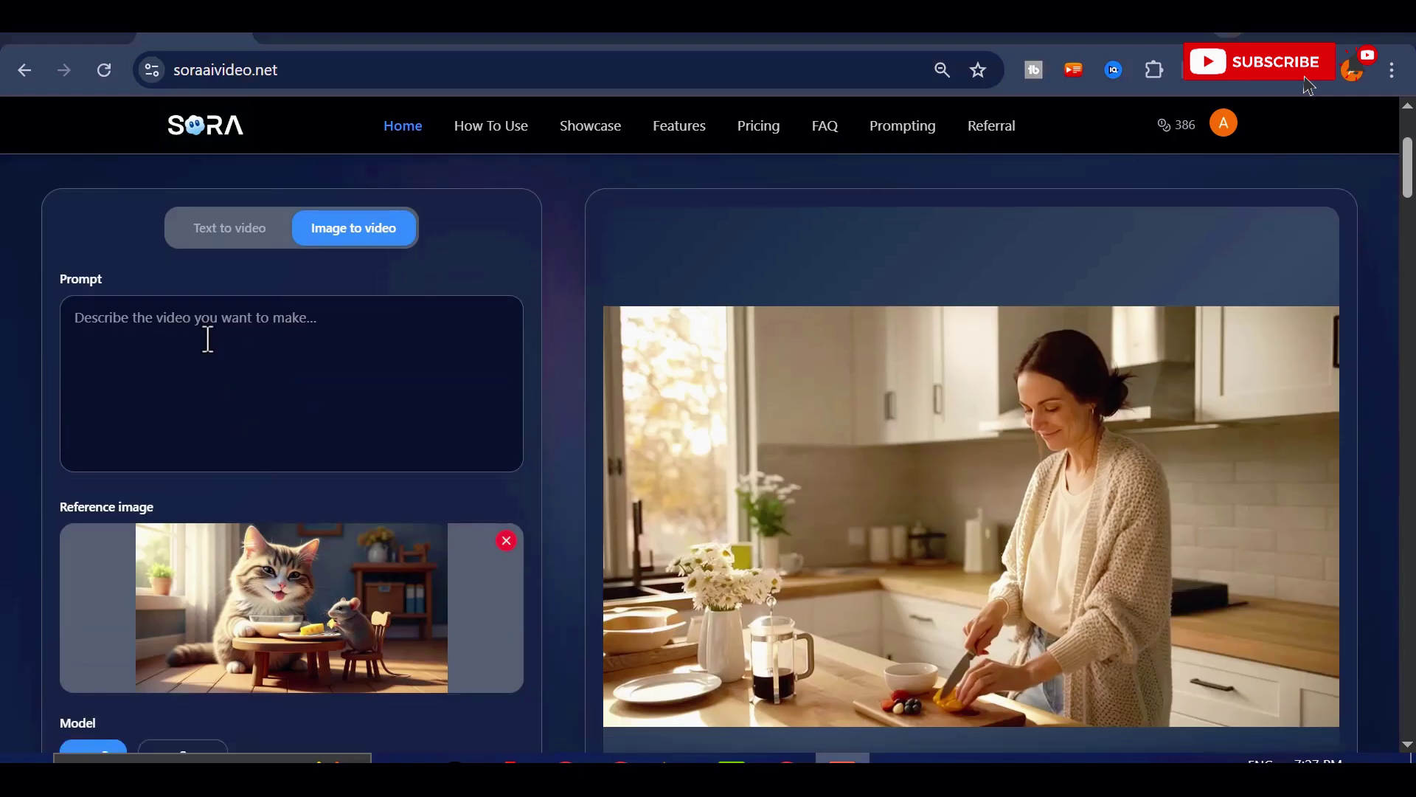
# Step: Paste the whimsical cat-and-mouse meal prompt and check its text
pyautogui.rightClick(208, 339)
pyautogui.click(251, 499)
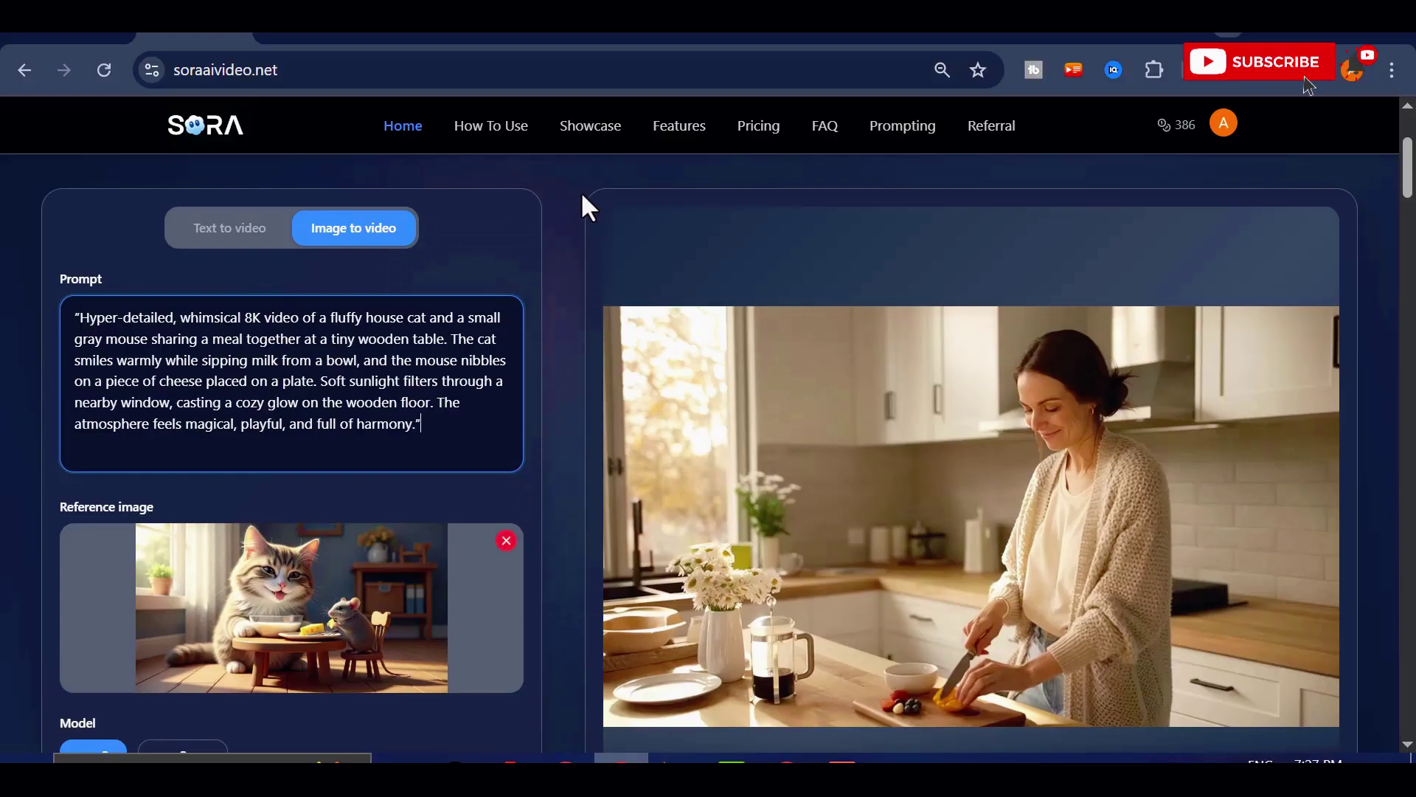
pyautogui.scroll(1, 413, 428)
pyautogui.scroll(-1, 398, 435)
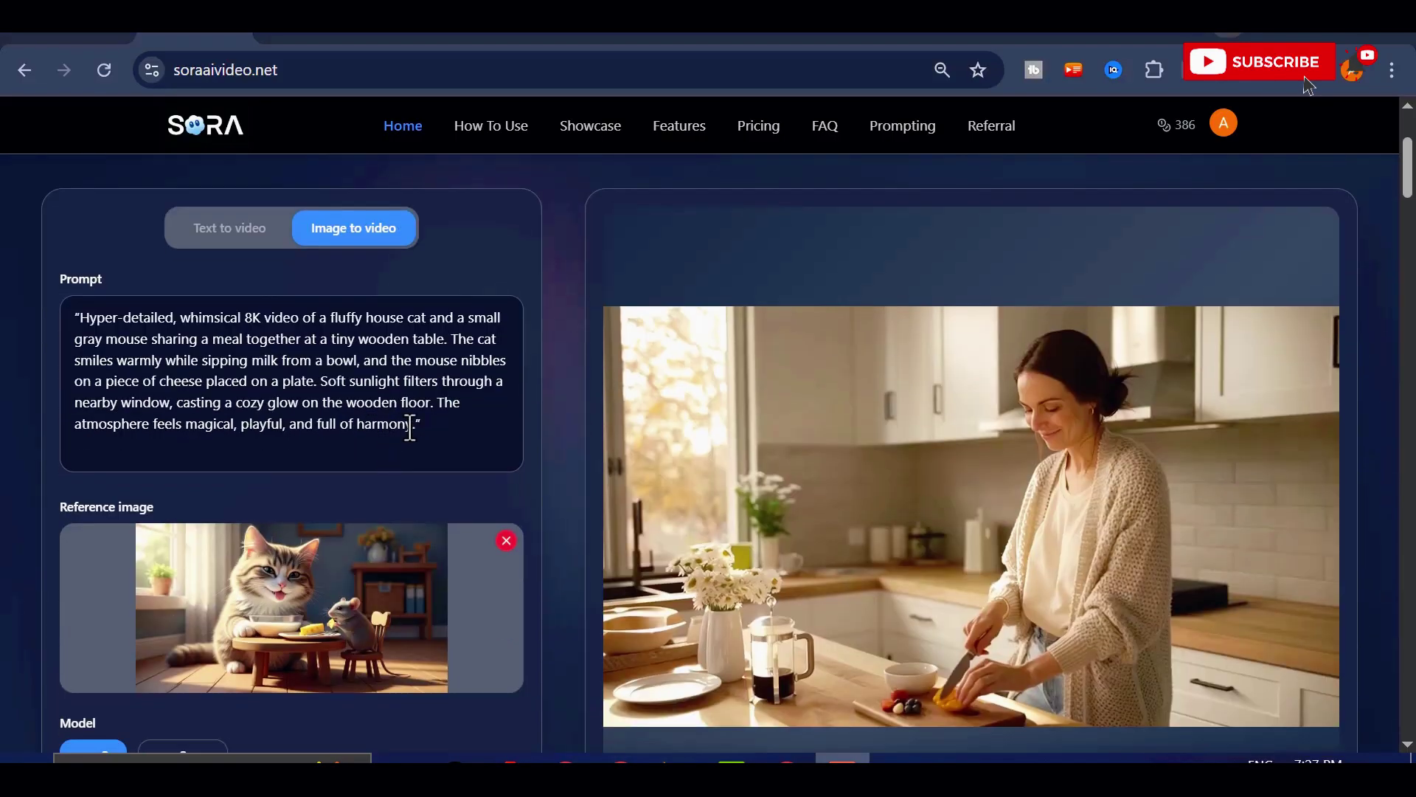
pyautogui.moveTo(434, 425); pyautogui.dragTo(65, 320)
pyautogui.click(265, 357)
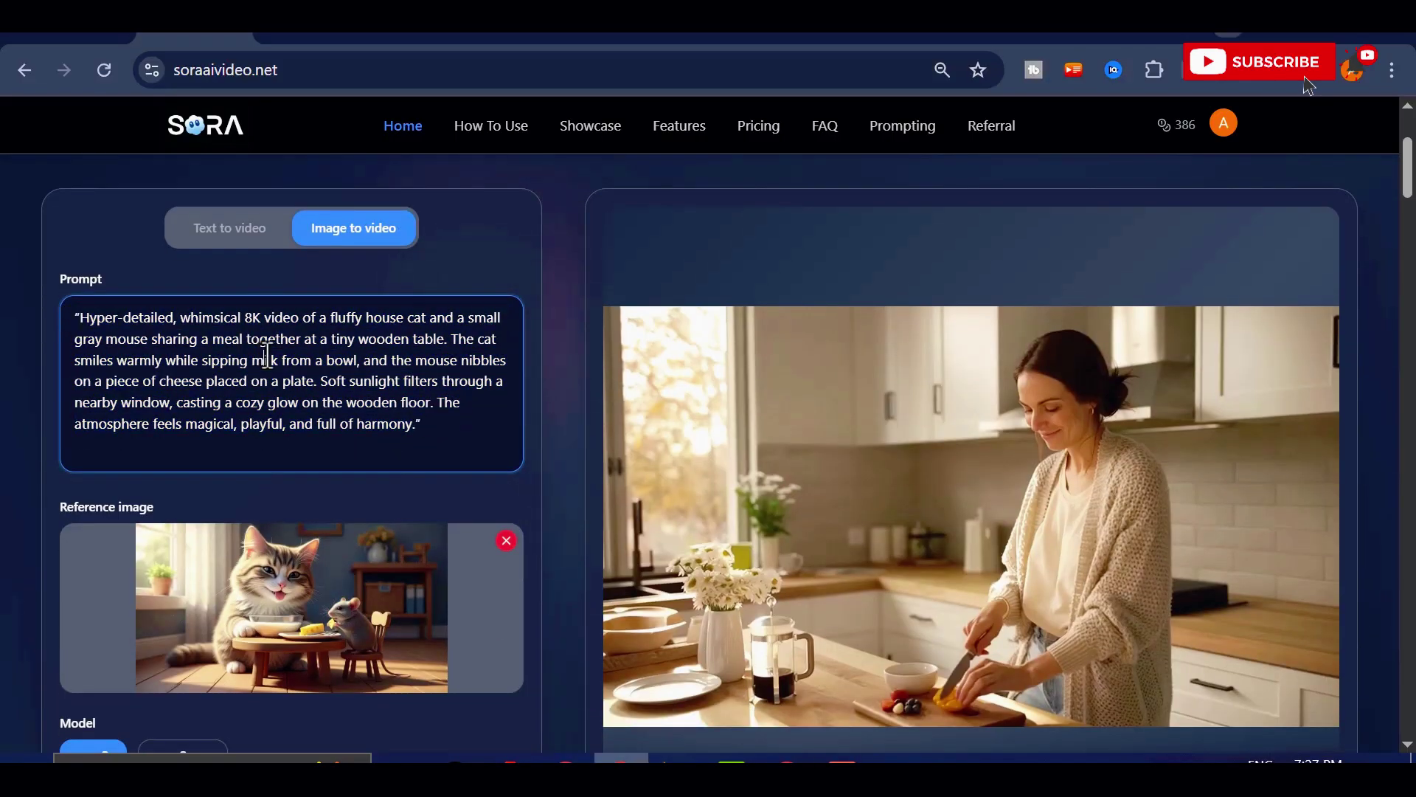
pyautogui.scroll(-2, 291, 361)
pyautogui.scroll(2, 290, 362)
pyautogui.scroll(2, 419, 417)
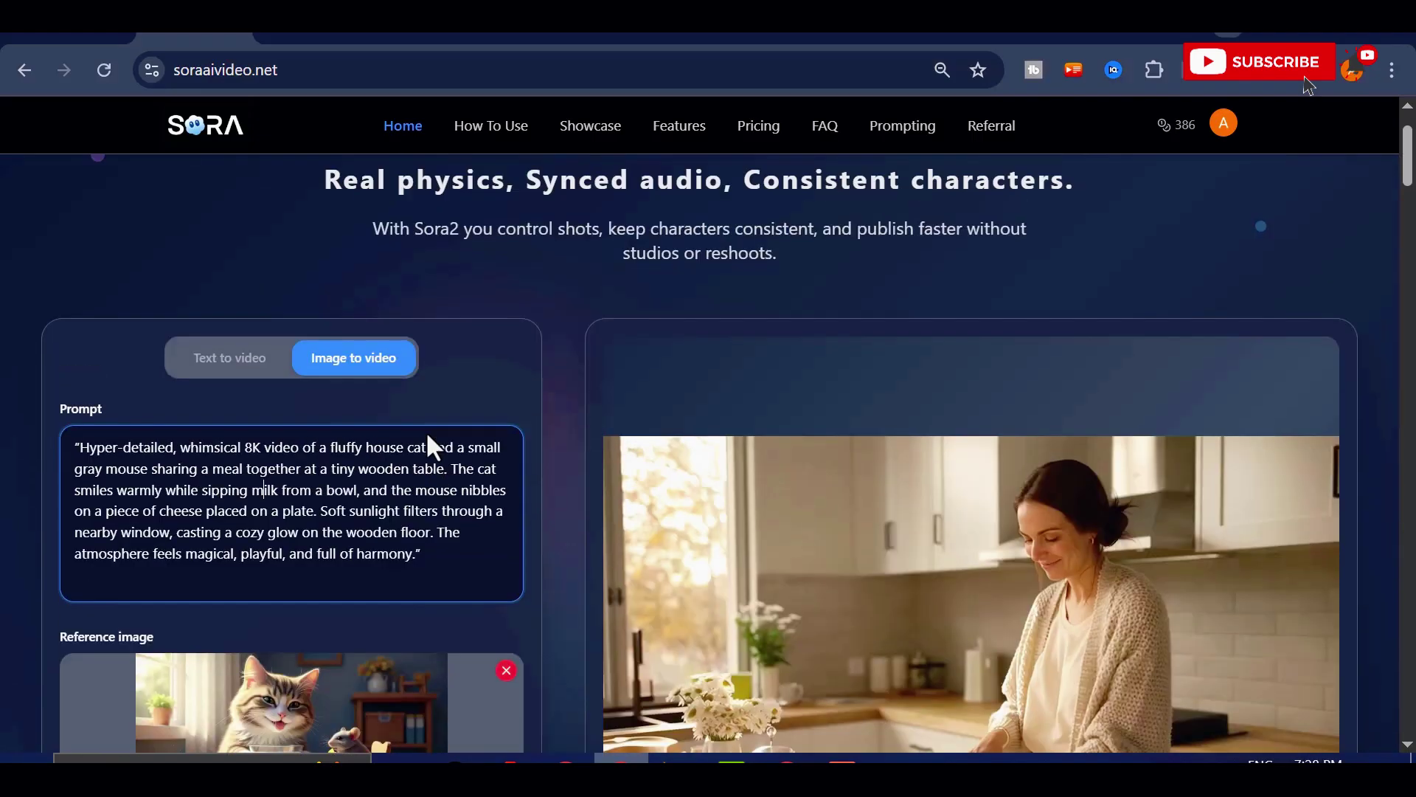
pyautogui.moveTo(435, 574); pyautogui.dragTo(73, 461)
pyautogui.click(254, 480)
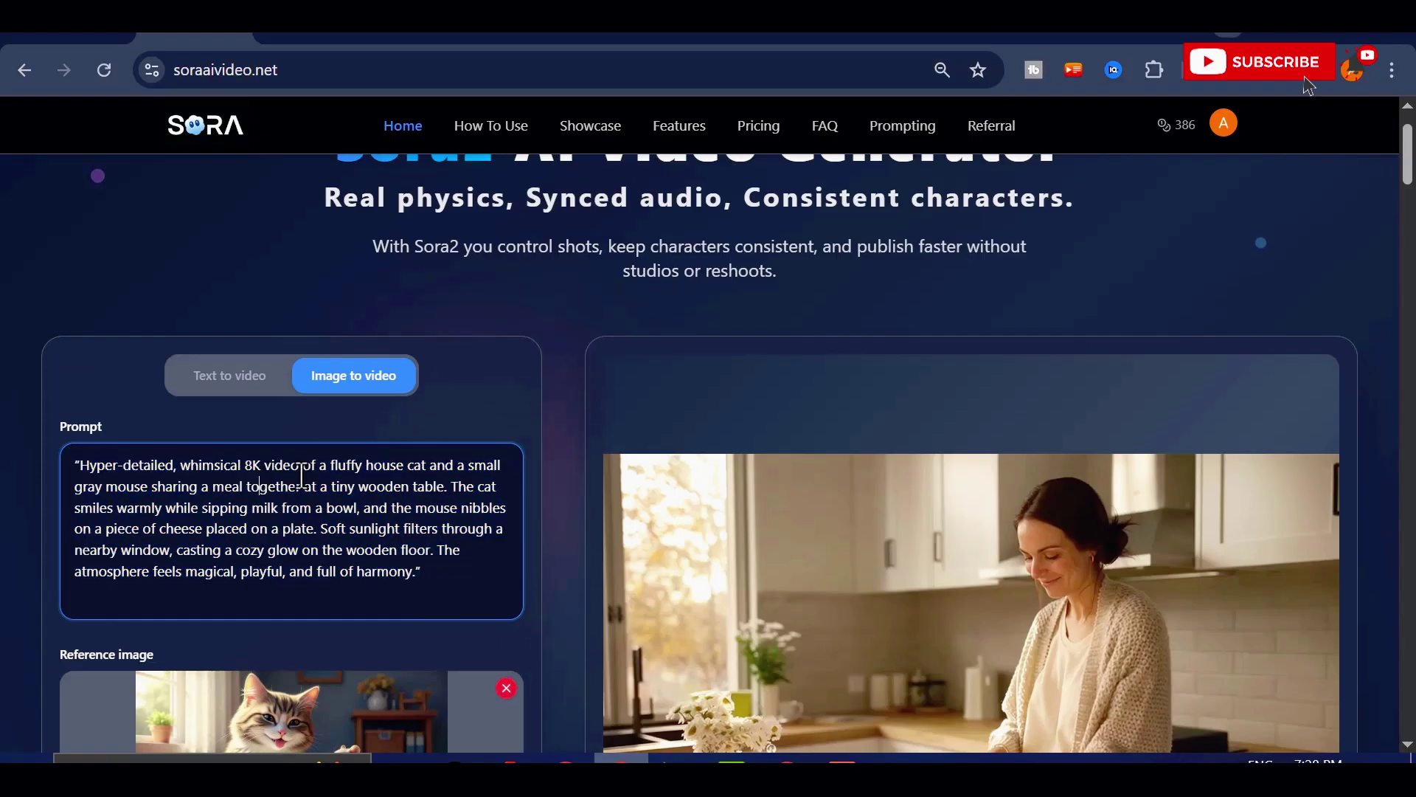
pyautogui.scroll(-4, 366, 490)
pyautogui.scroll(-2, 356, 428)
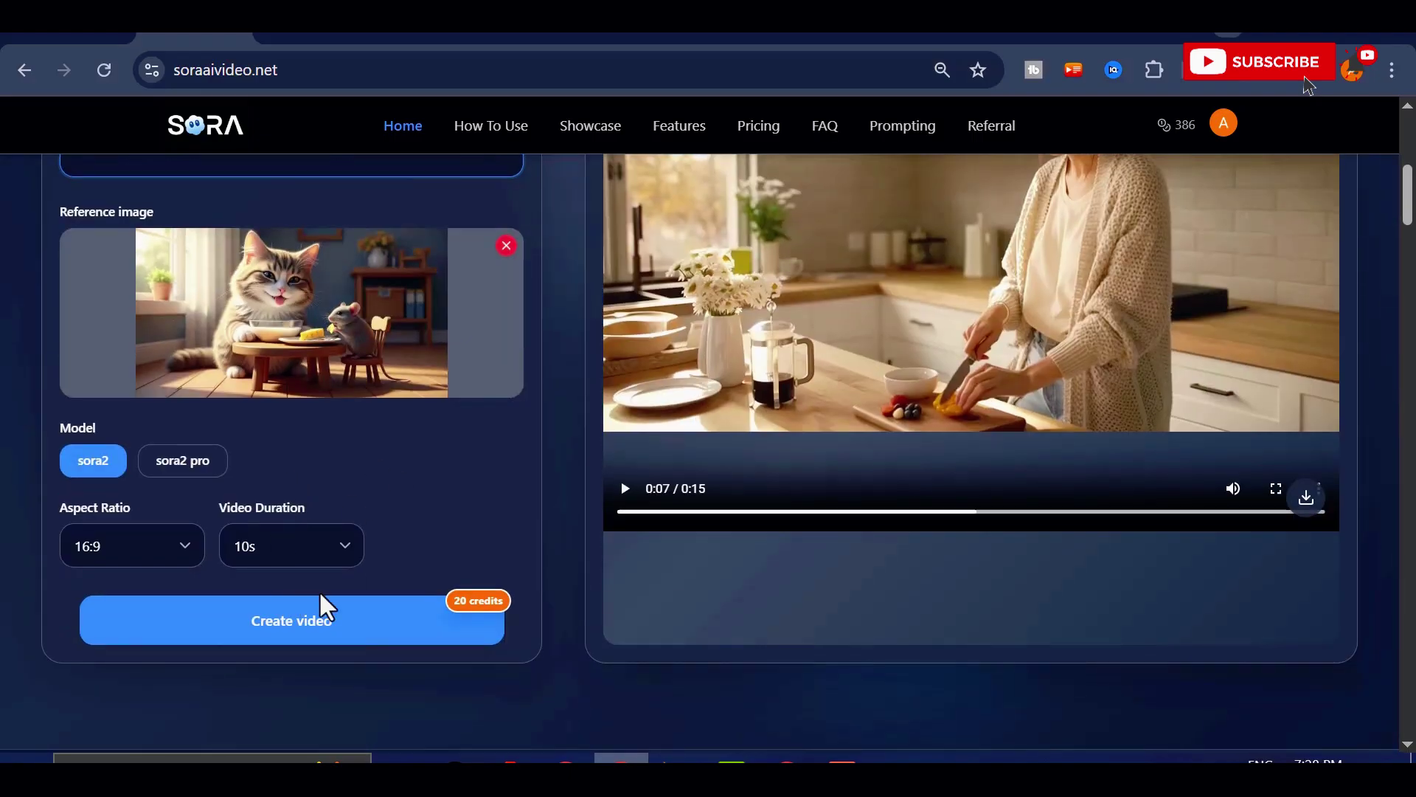
# Step: Create the 10-second sora2 cat-and-mouse video and preview it, leaving 366 credits
pyautogui.click(324, 620)
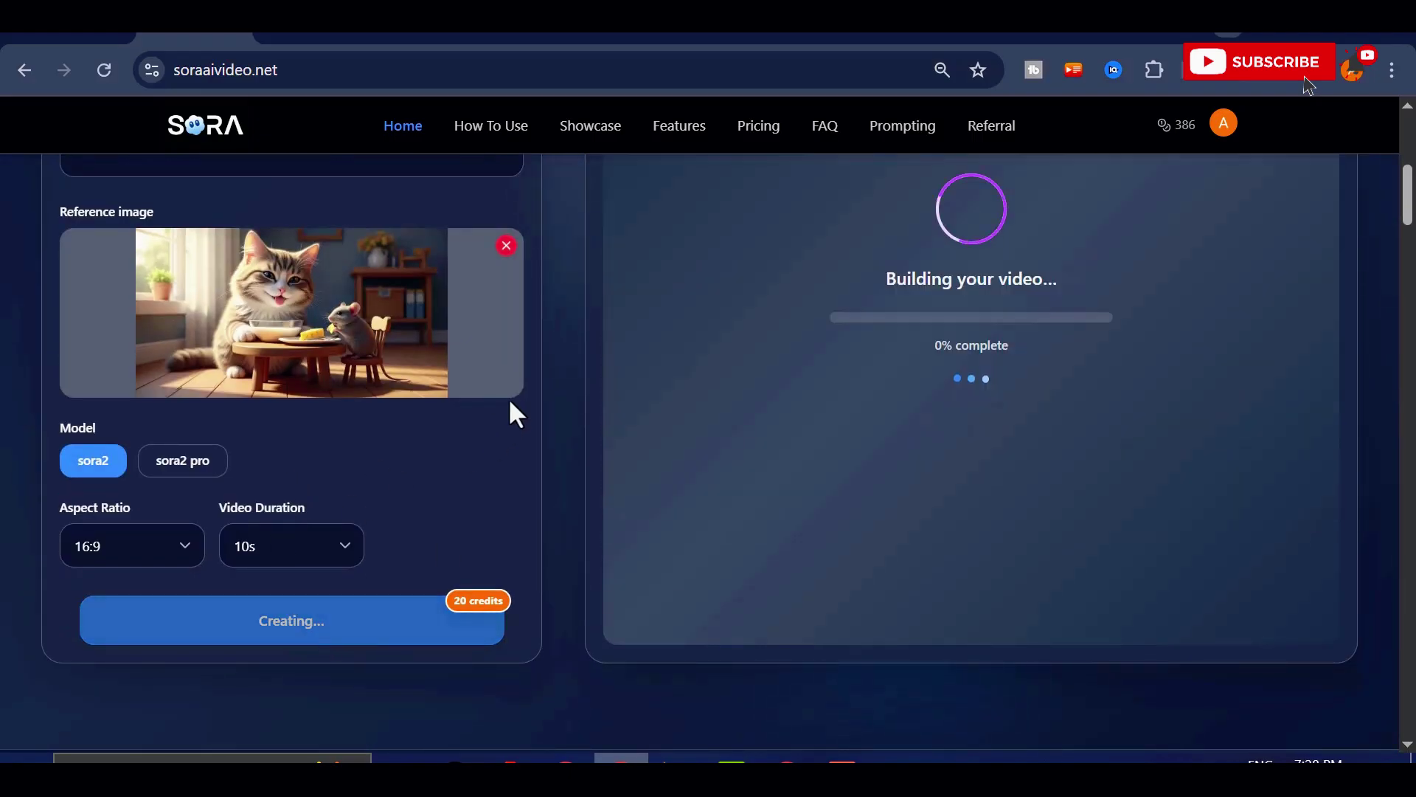
pyautogui.scroll(2, 821, 472)
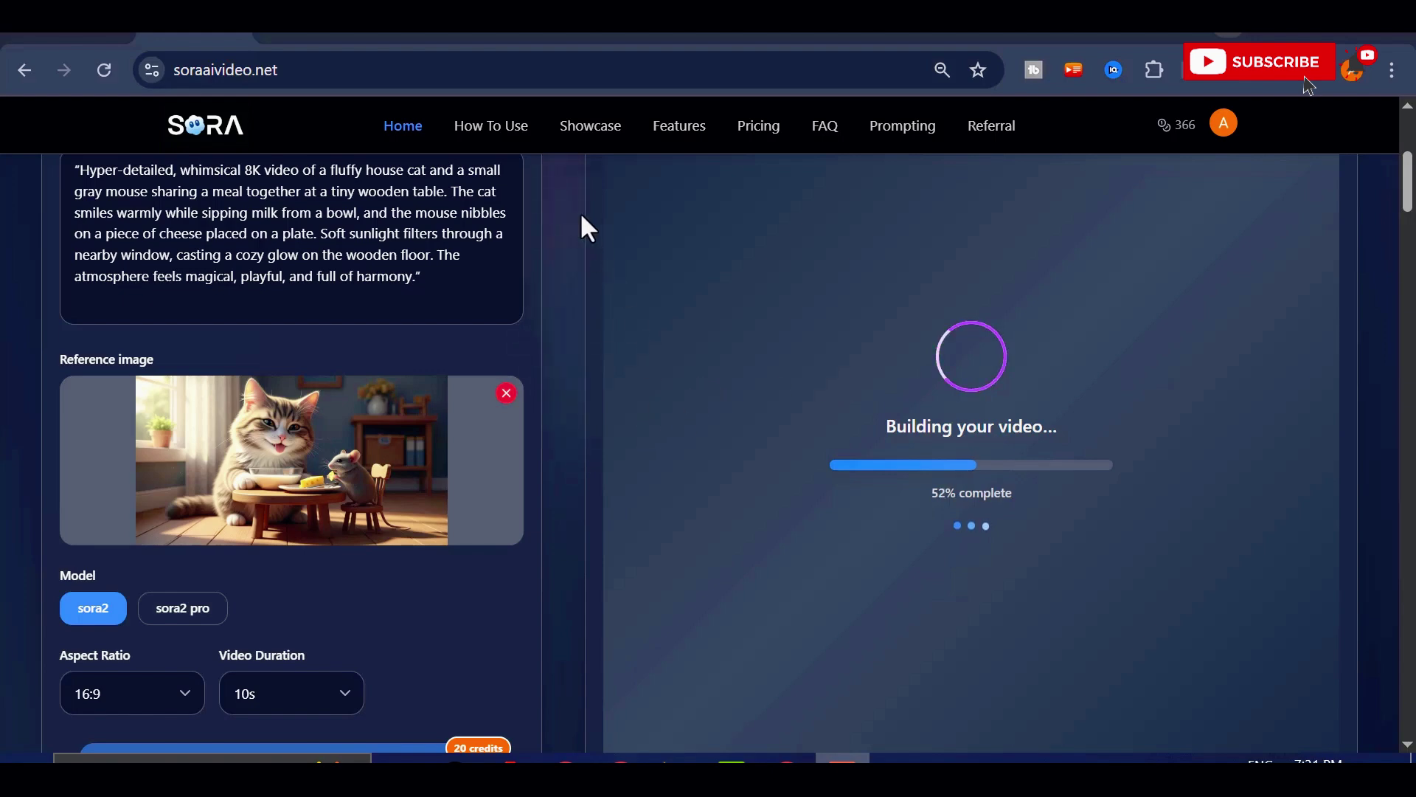
pyautogui.scroll(-2, 517, 509)
pyautogui.scroll(2, 546, 513)
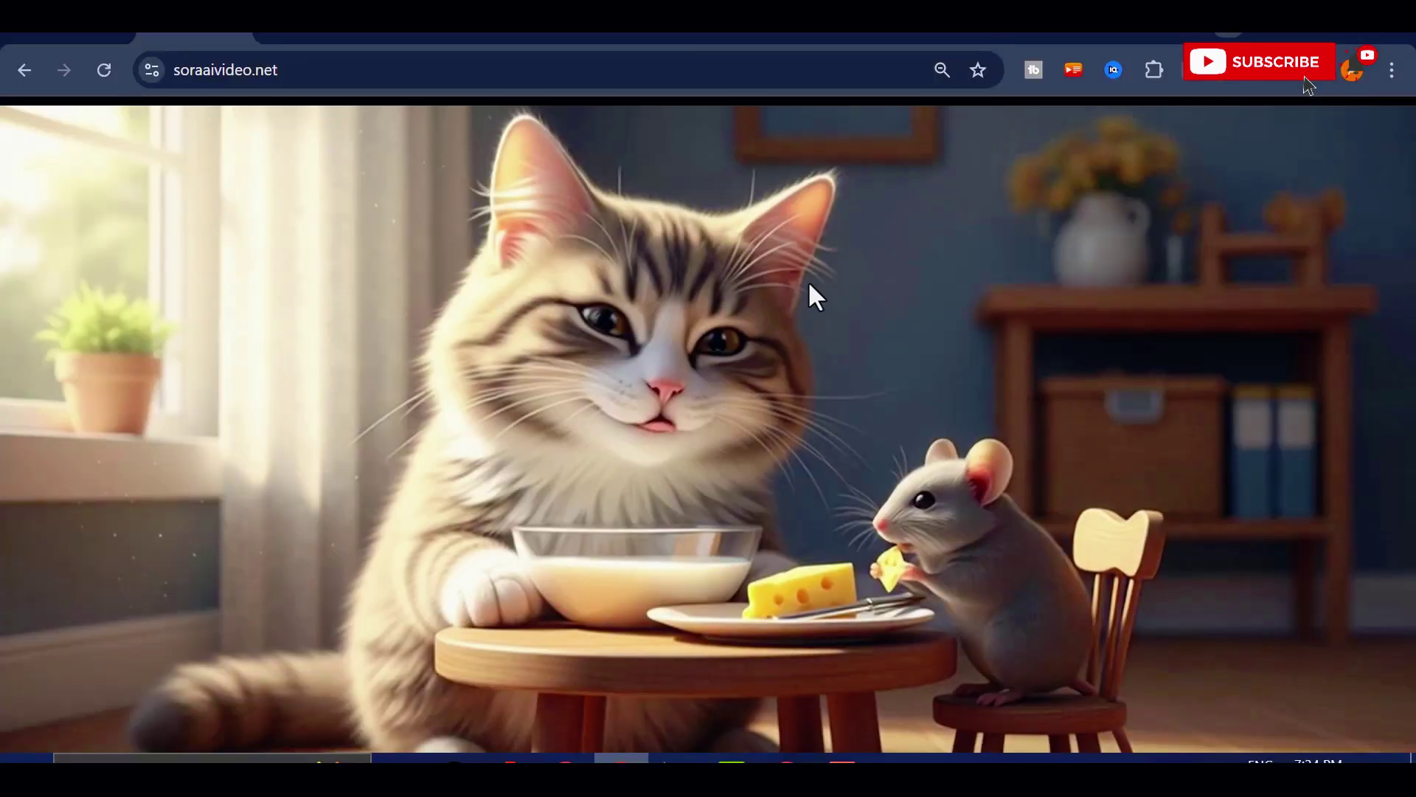
# Step: Set the model to sora2 pro with 720P resolution and 10s duration
pyautogui.scroll(2, 302, 458)
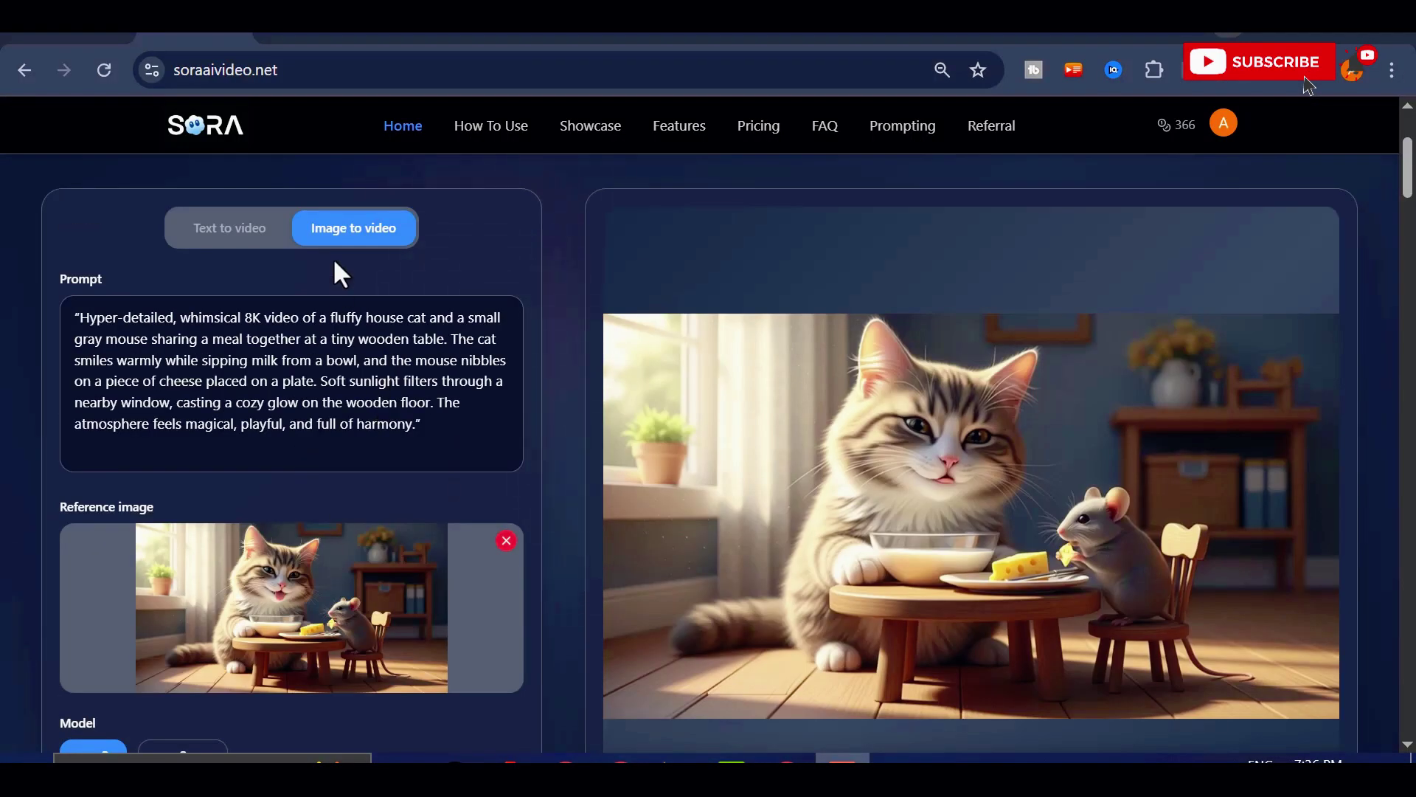
pyautogui.scroll(-6, 353, 251)
pyautogui.click(185, 312)
pyautogui.click(295, 405)
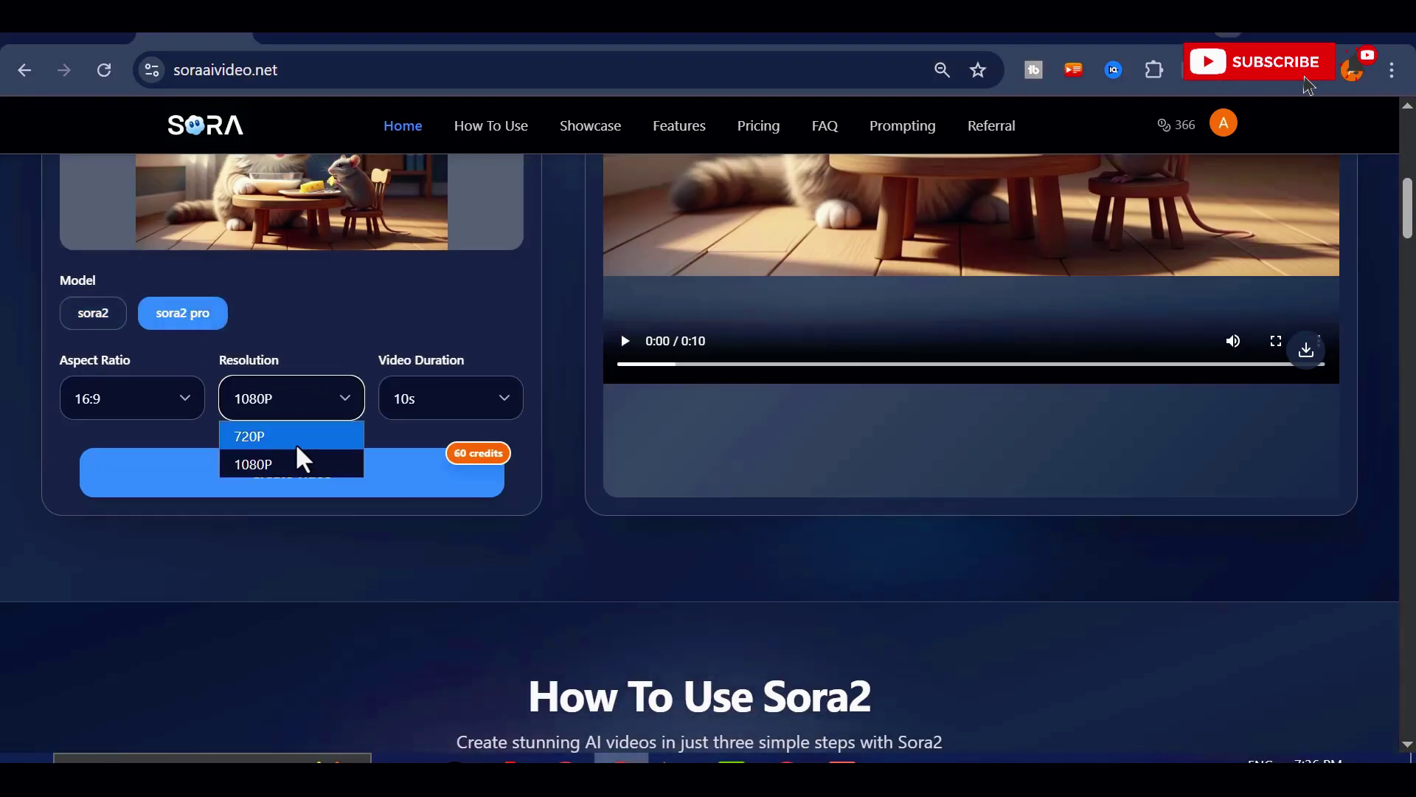
pyautogui.scroll(2, 258, 461)
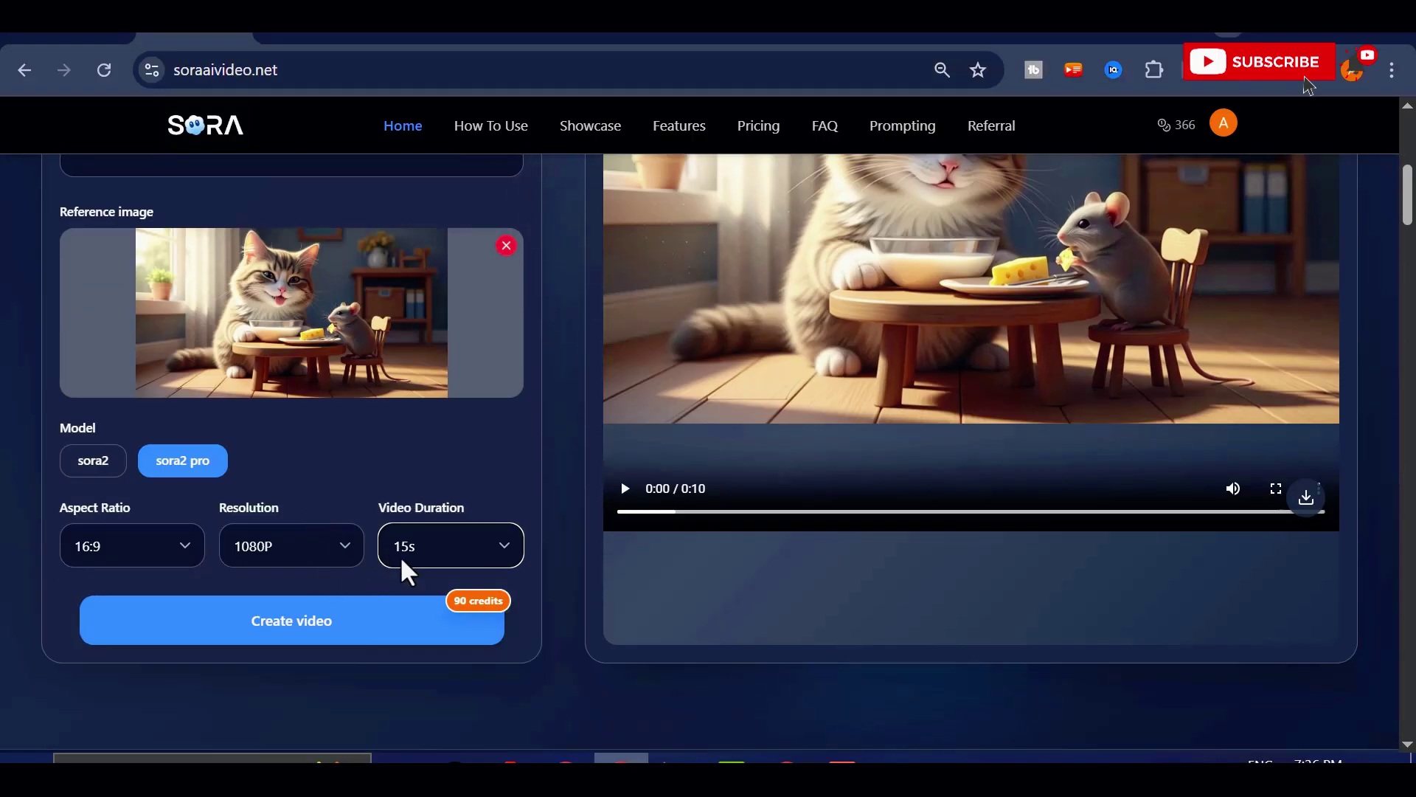
pyautogui.click(411, 583)
pyautogui.scroll(2, 337, 568)
pyautogui.scroll(-2, 354, 483)
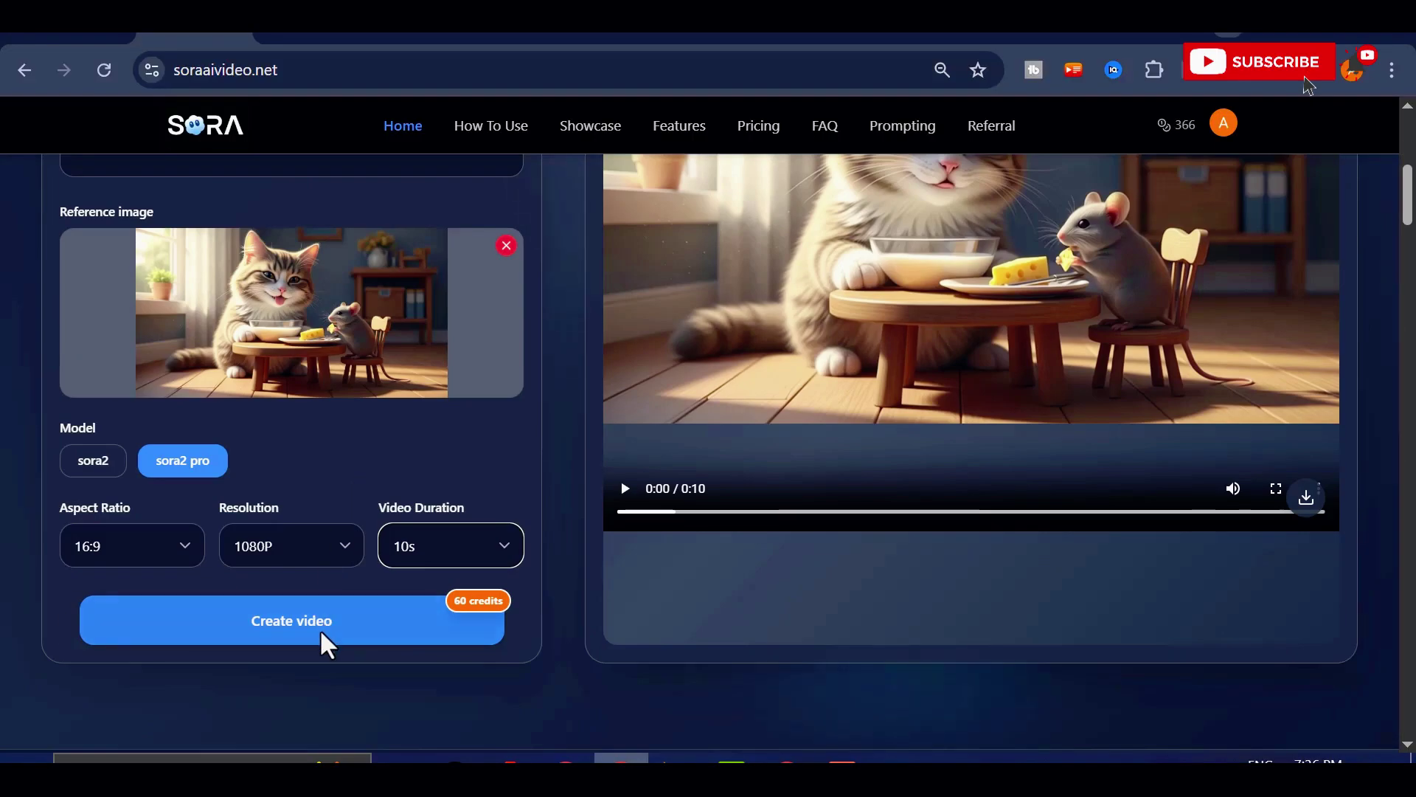
# Step: Generate the sora2 pro cat-and-mouse video and watch it full screen
pyautogui.click(292, 627)
pyautogui.scroll(2, 575, 458)
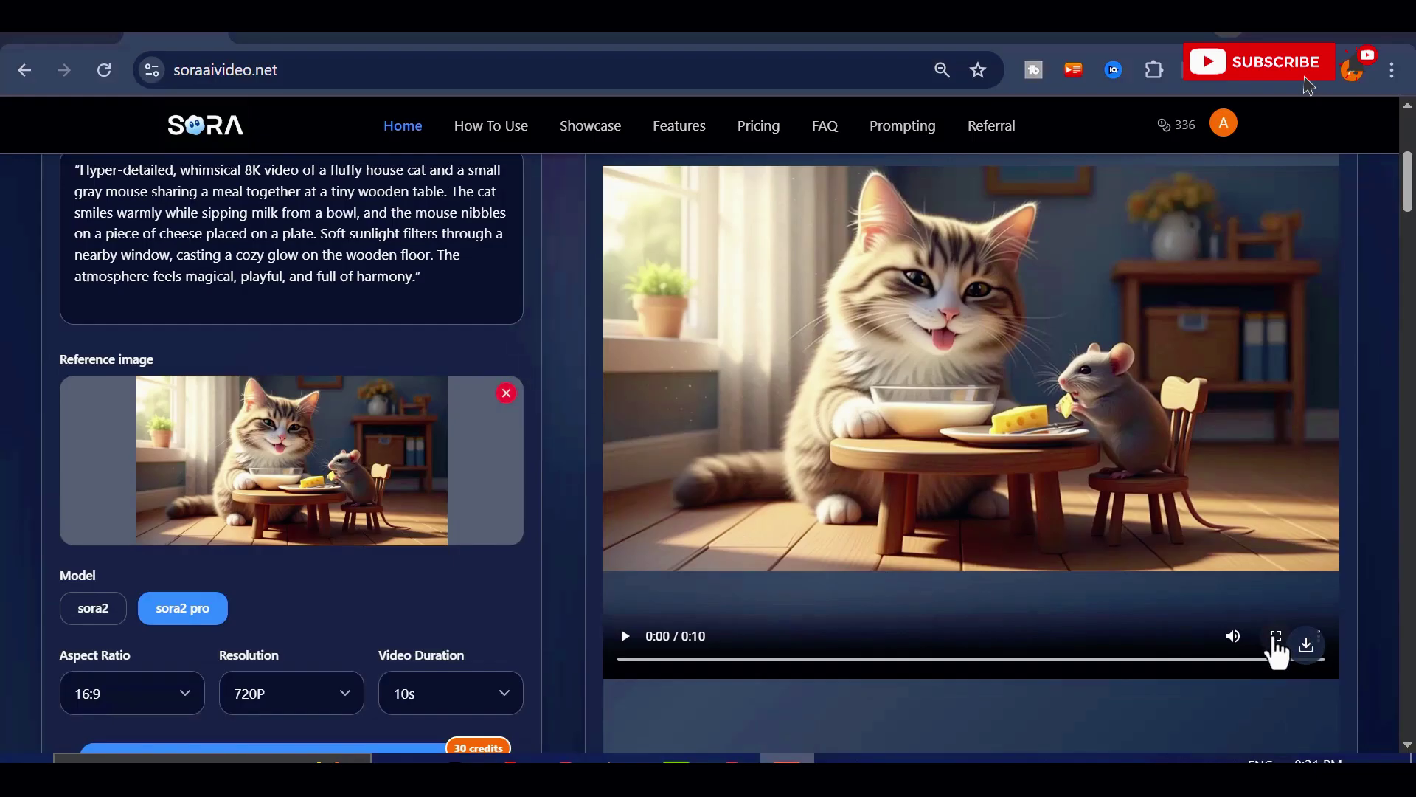
pyautogui.click(1275, 638)
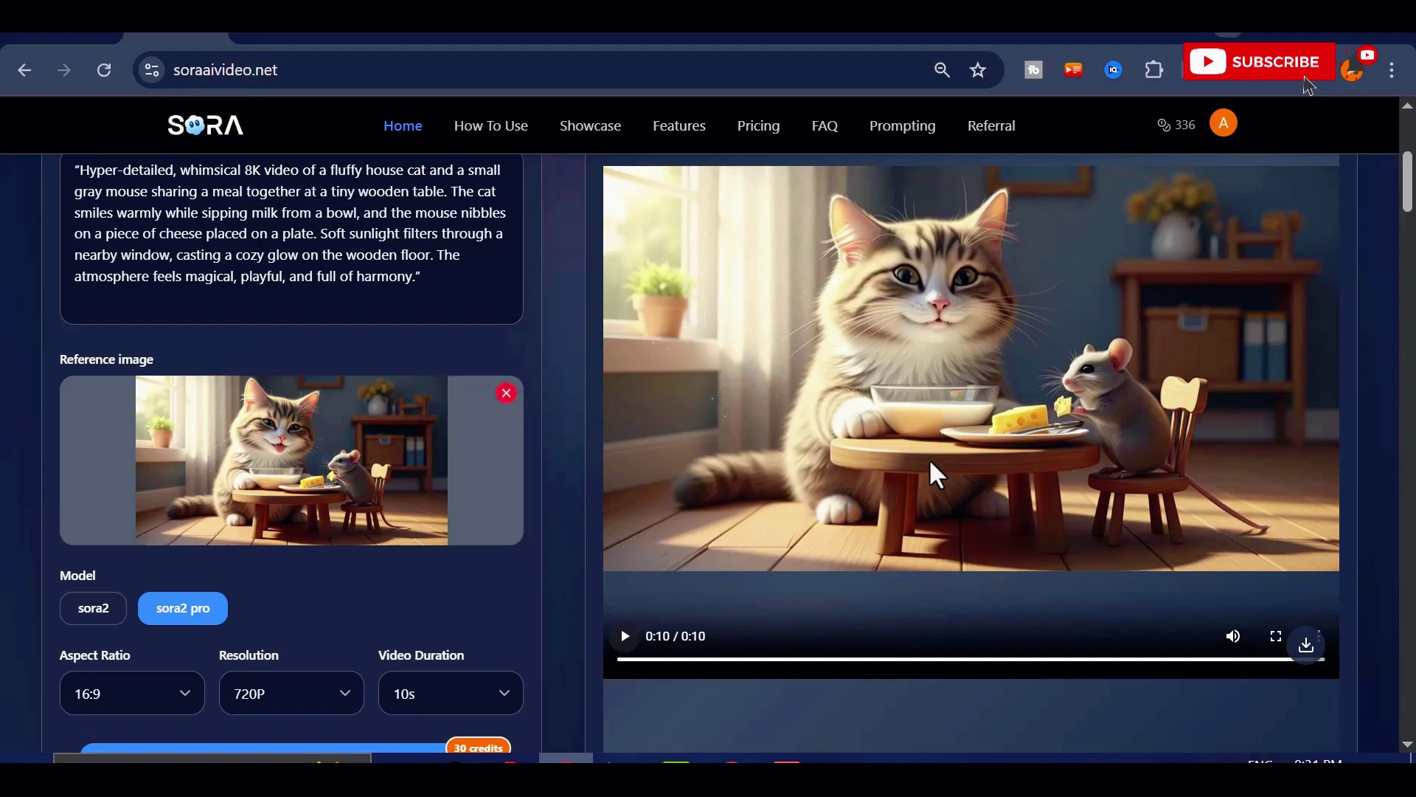
# Step: Remove the cat-and-mouse reference image and delete the old prompt text
pyautogui.scroll(2, 572, 454)
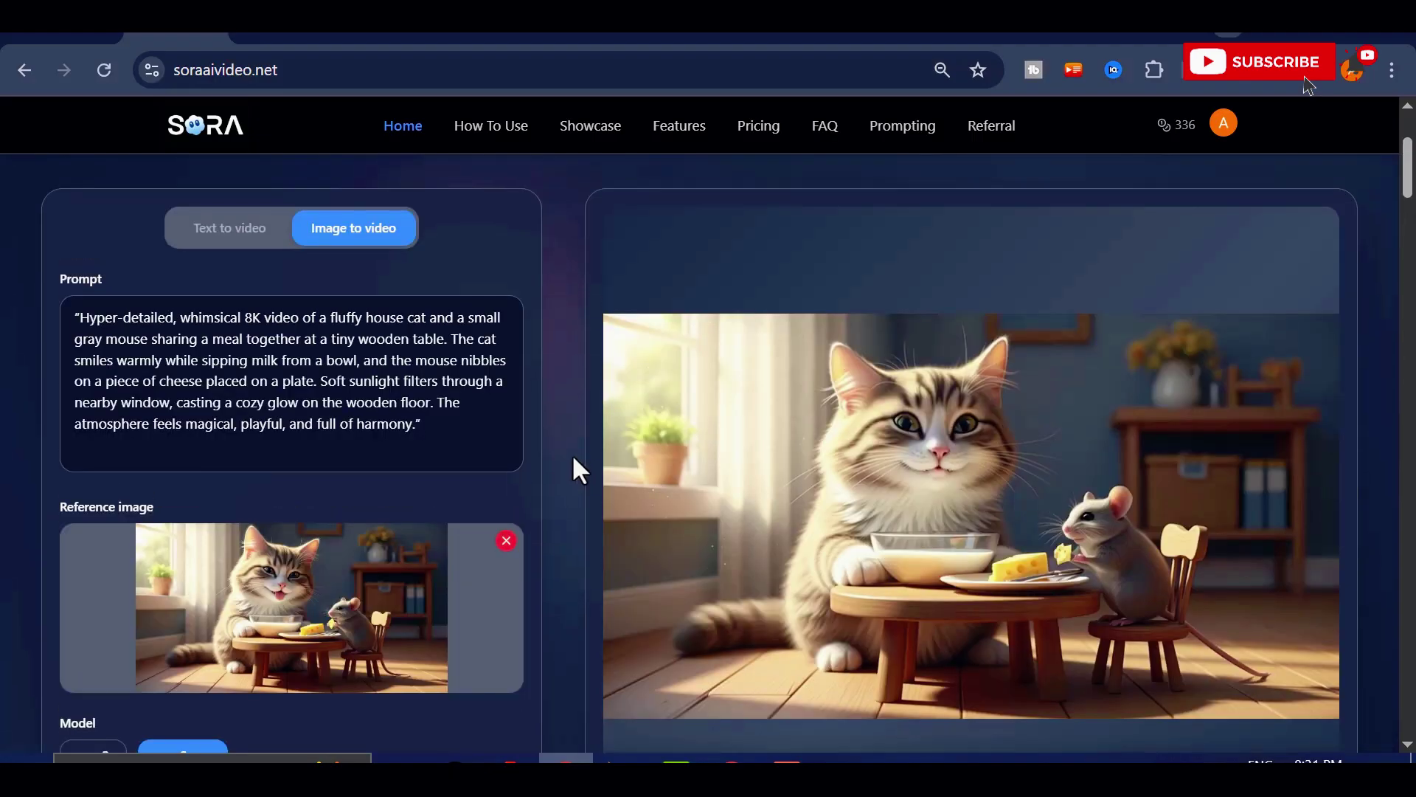
pyautogui.scroll(-2, 516, 451)
pyautogui.click(506, 392)
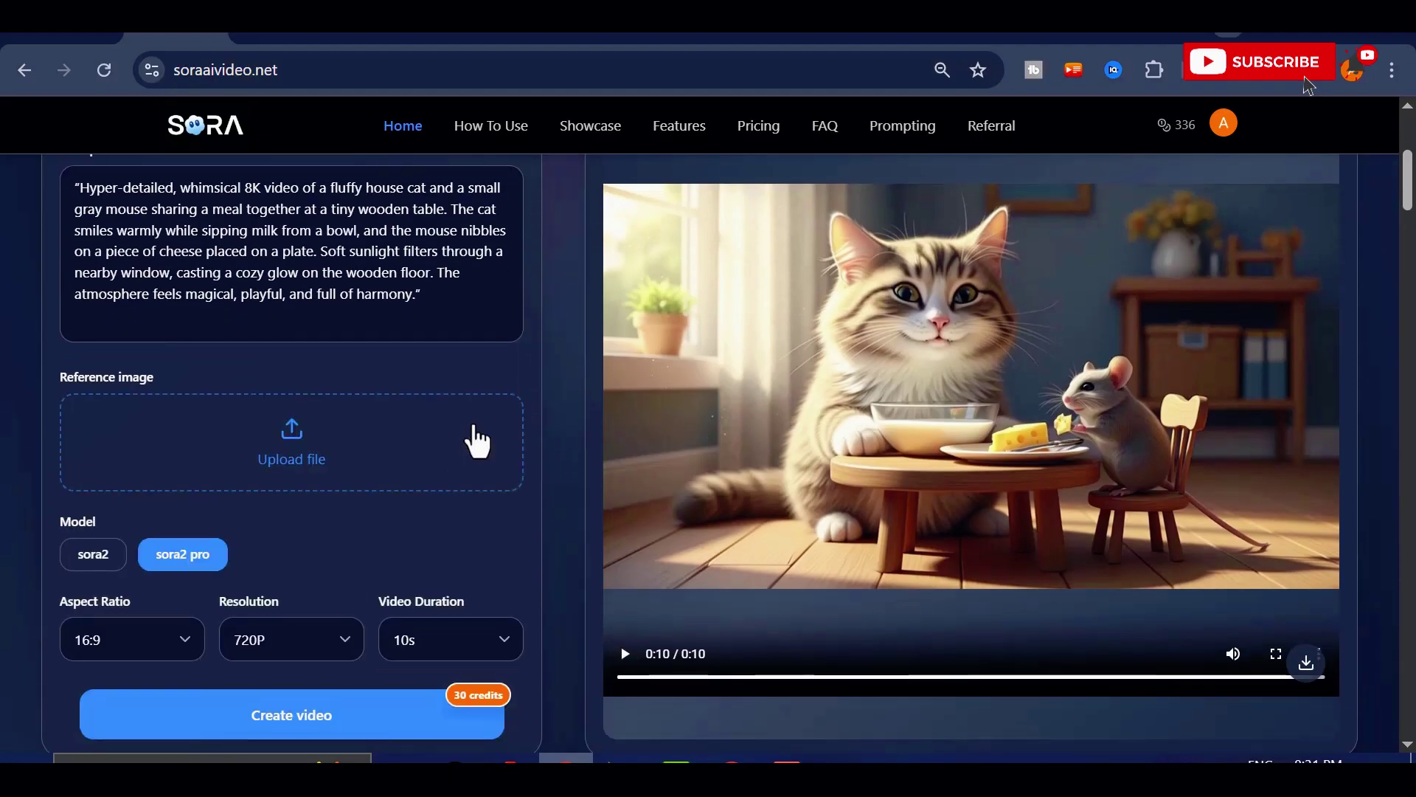
pyautogui.scroll(2, 478, 441)
pyautogui.hotkey('ctrl', 'a')
pyautogui.press('BackSpace')
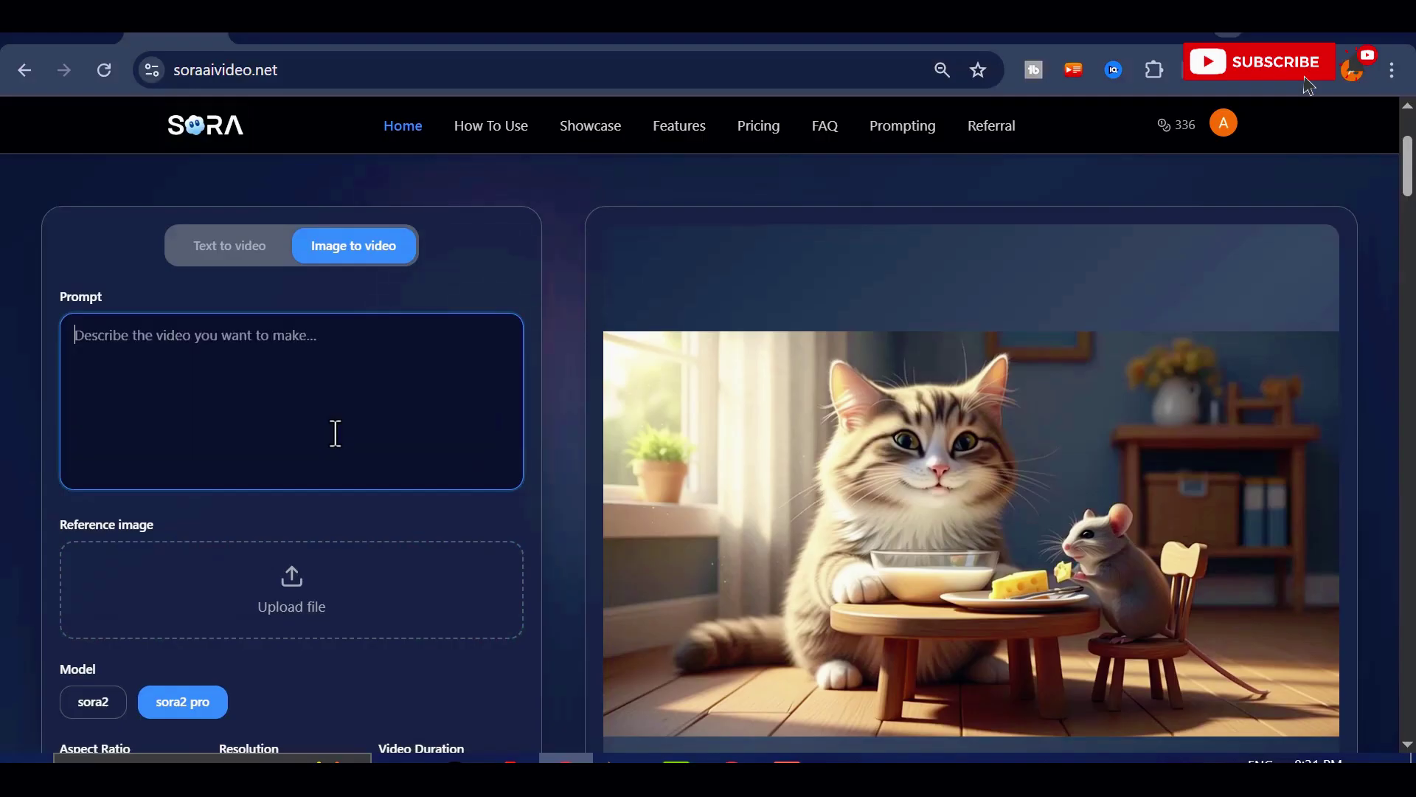
# Step: Switch to text-to-video mode and set the model back to sora2
pyautogui.click(244, 236)
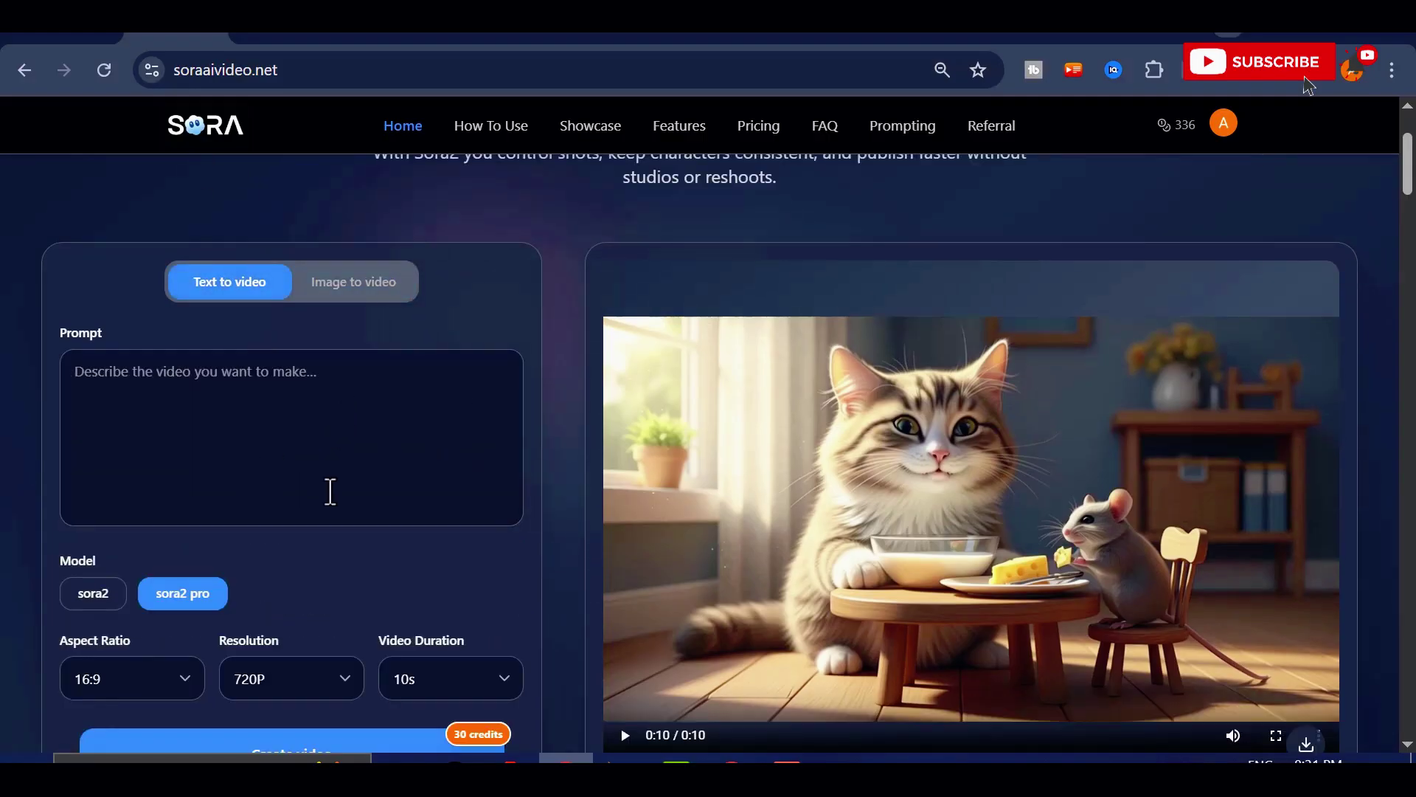
pyautogui.scroll(-2, 433, 485)
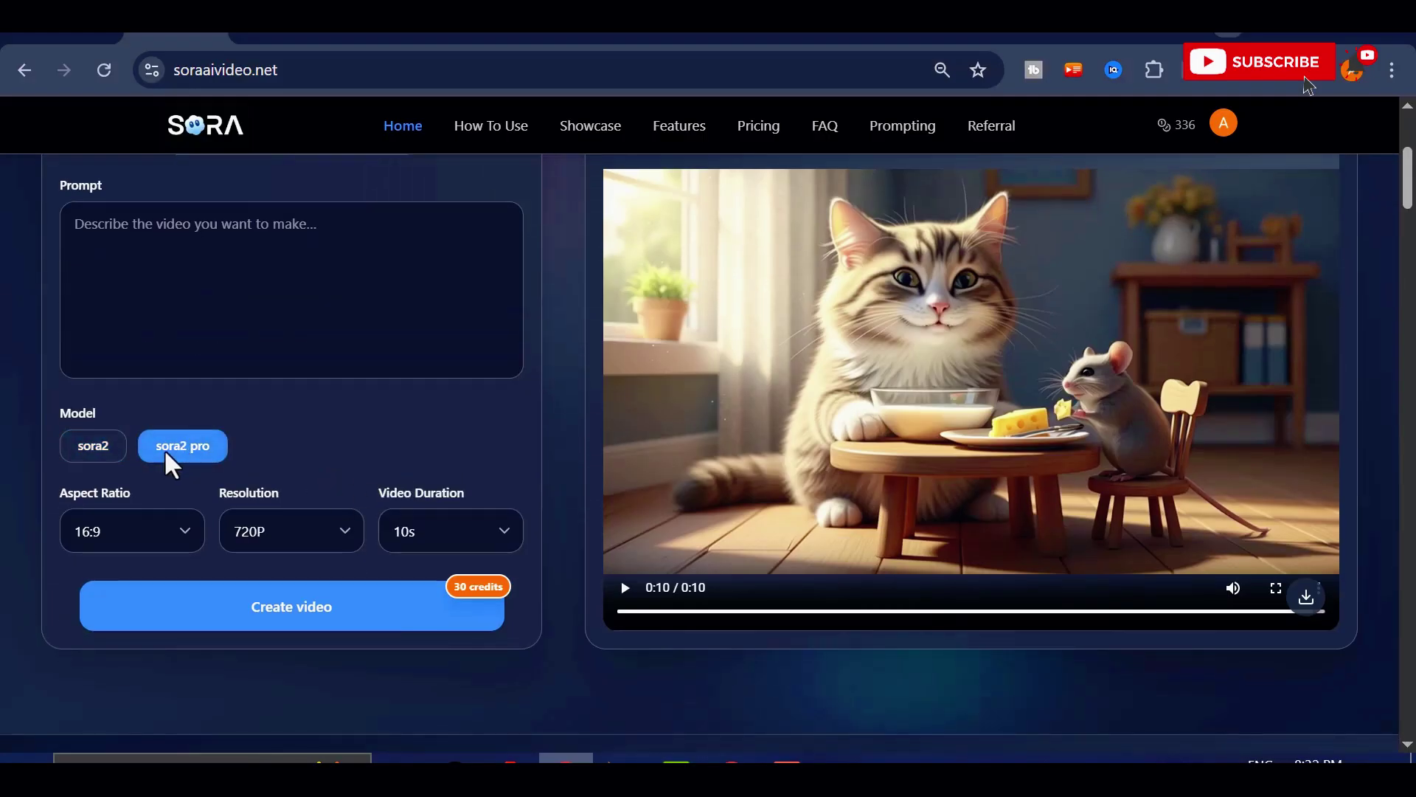
pyautogui.click(95, 443)
pyautogui.scroll(-8, 582, 515)
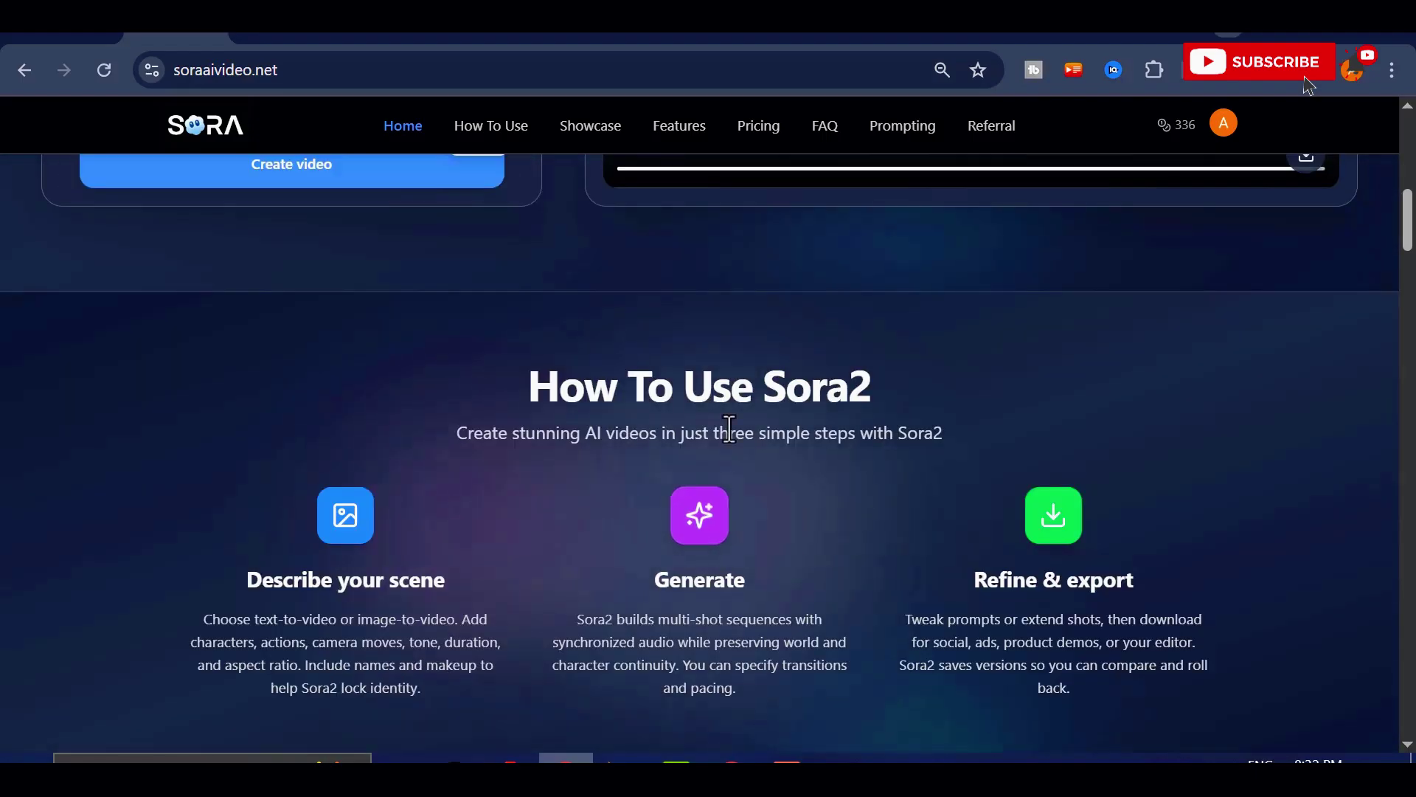
pyautogui.scroll(-12, 787, 466)
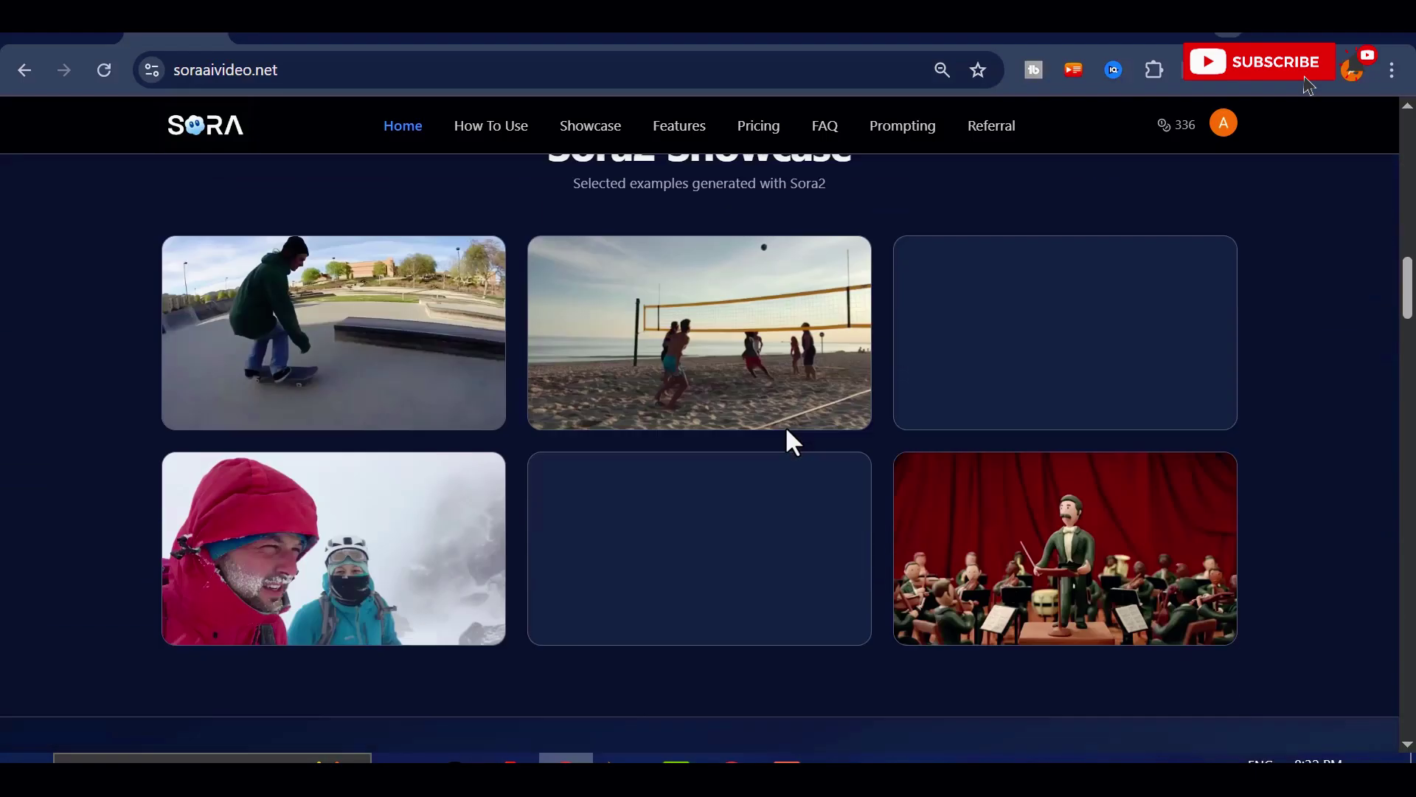
pyautogui.scroll(-15, 783, 427)
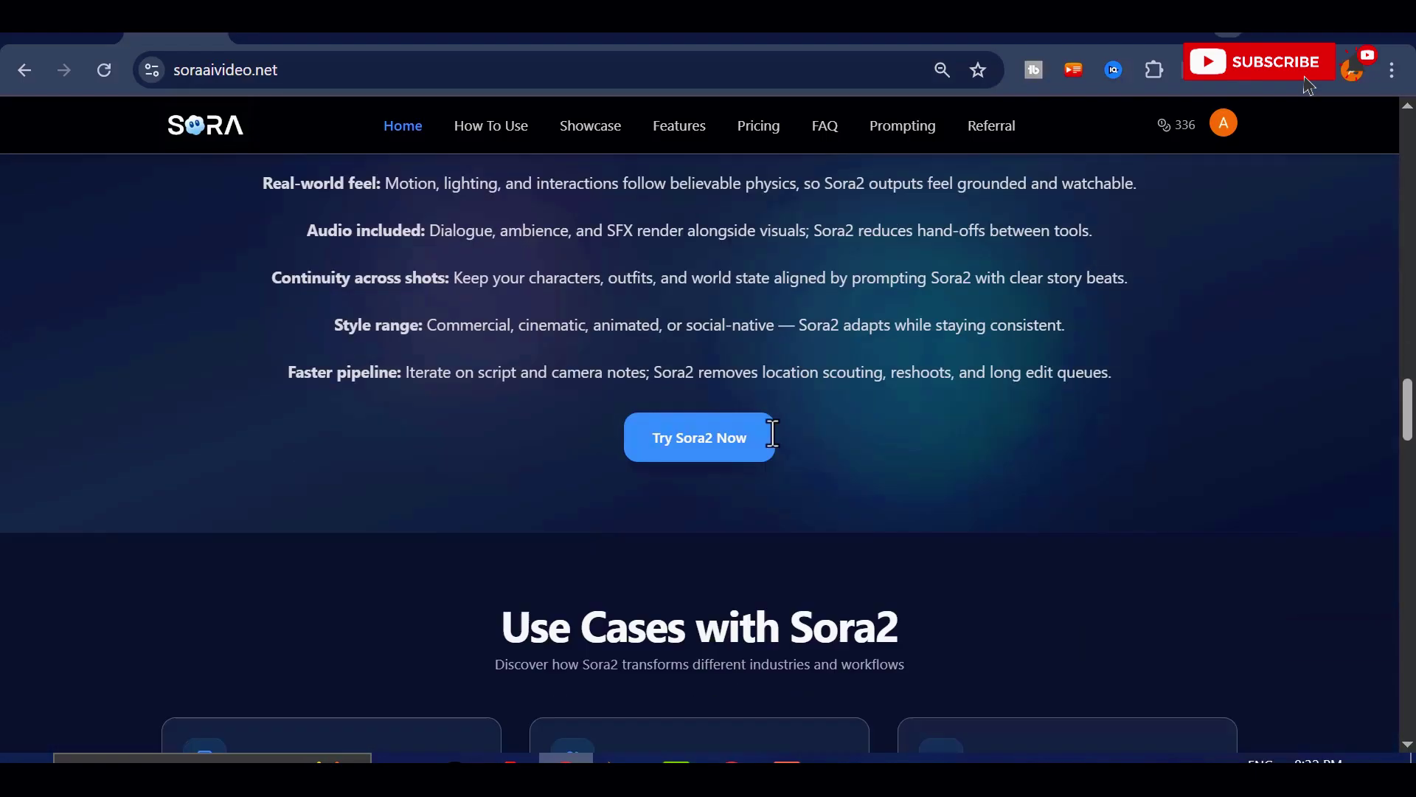
pyautogui.scroll(-10, 774, 444)
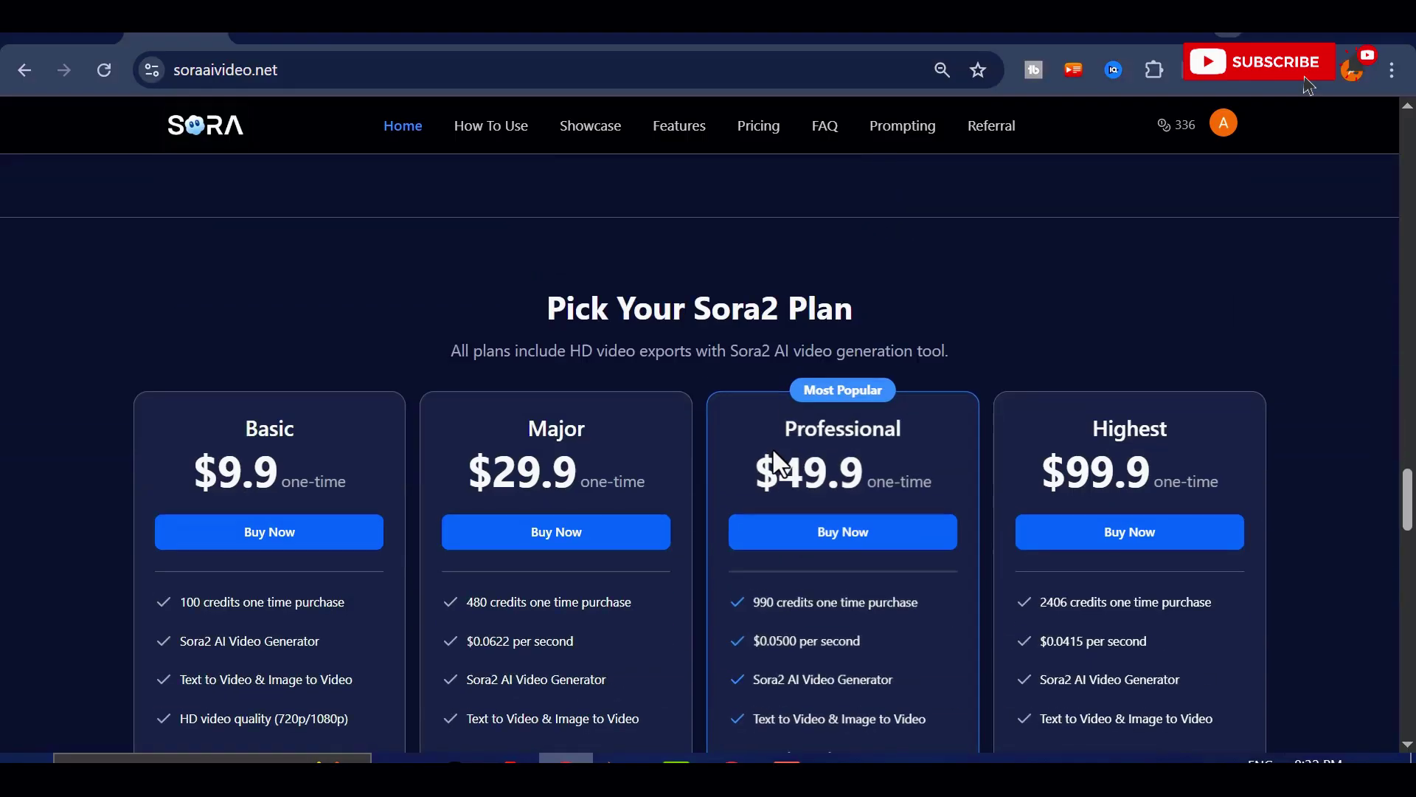
pyautogui.scroll(2, 768, 452)
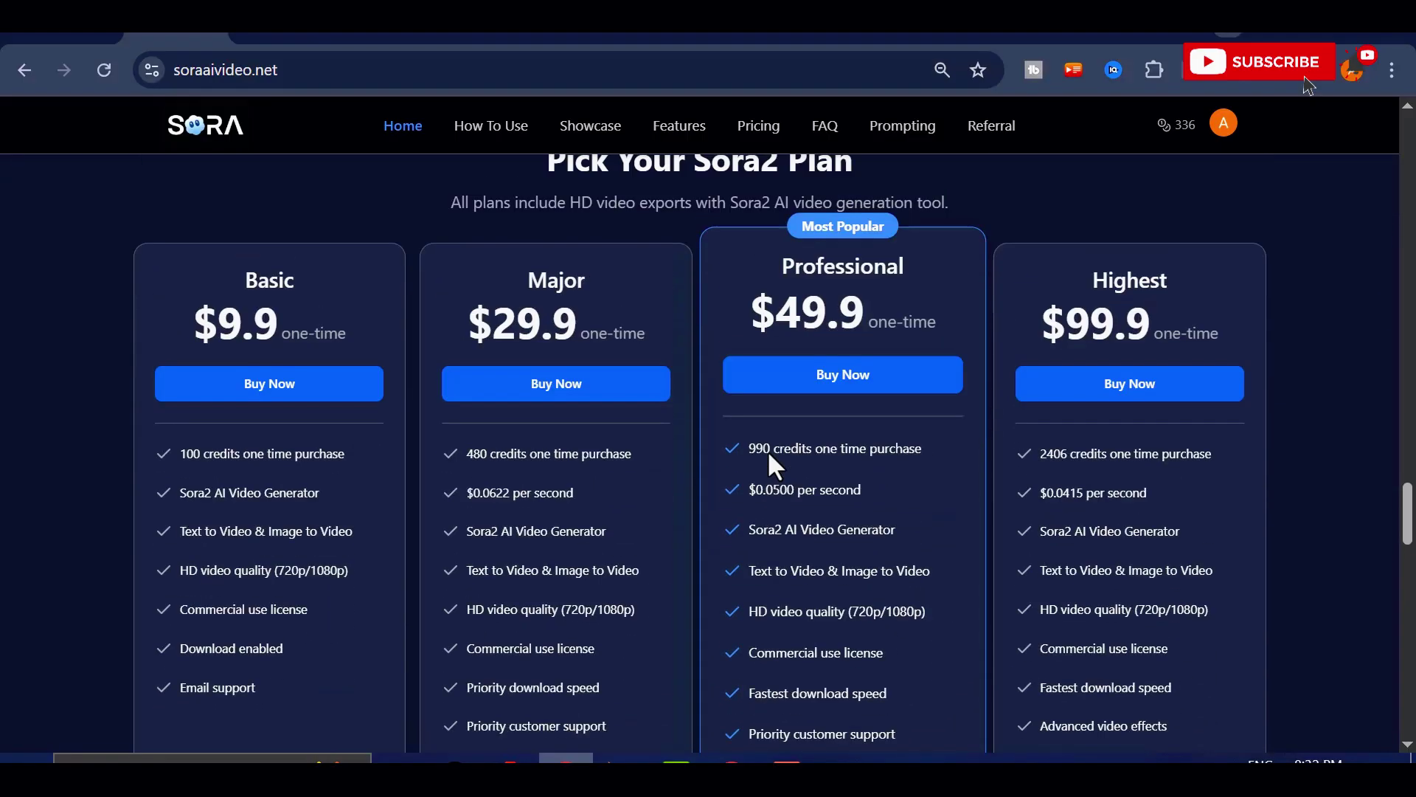
pyautogui.scroll(-8, 845, 572)
pyautogui.scroll(-6, 856, 578)
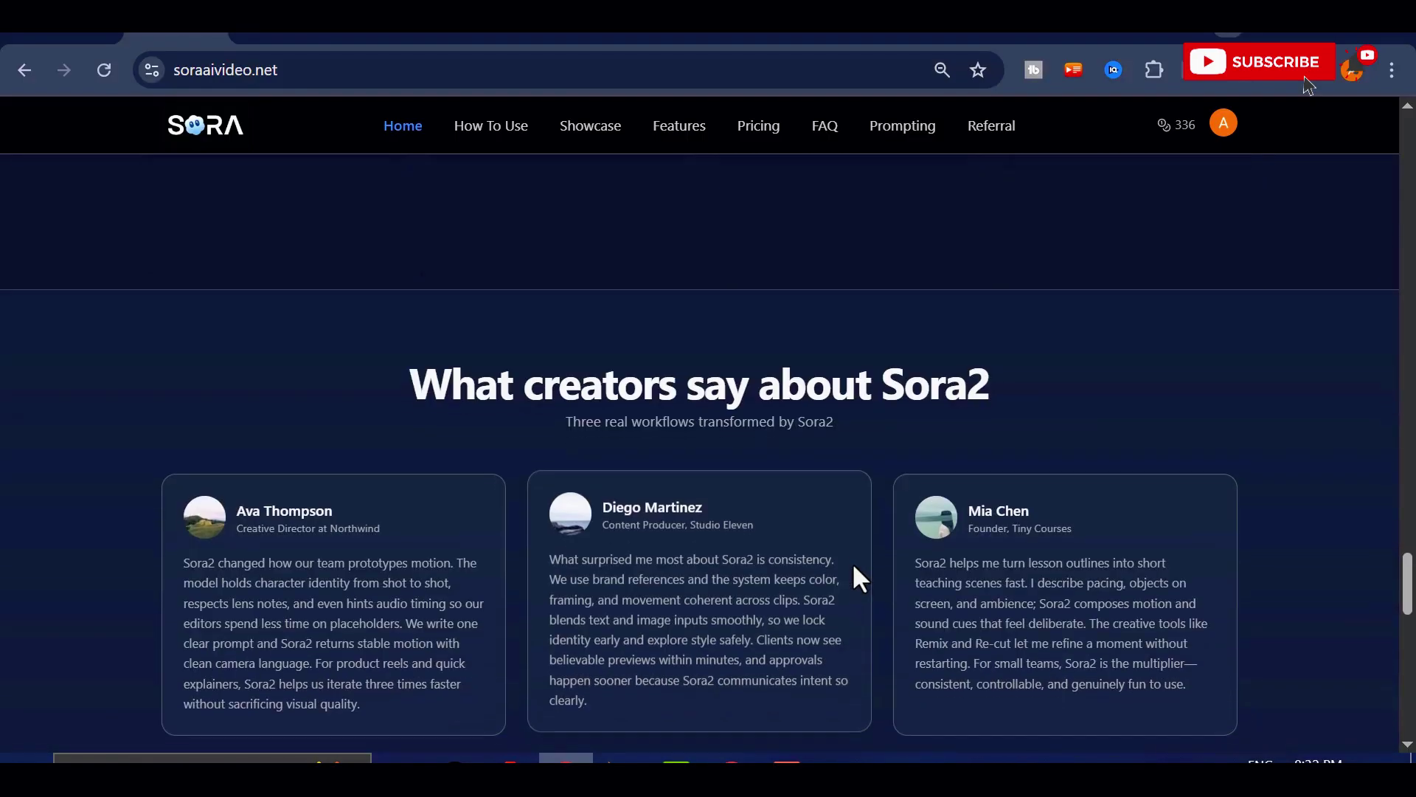
pyautogui.scroll(15, 858, 576)
pyautogui.scroll(20, 856, 562)
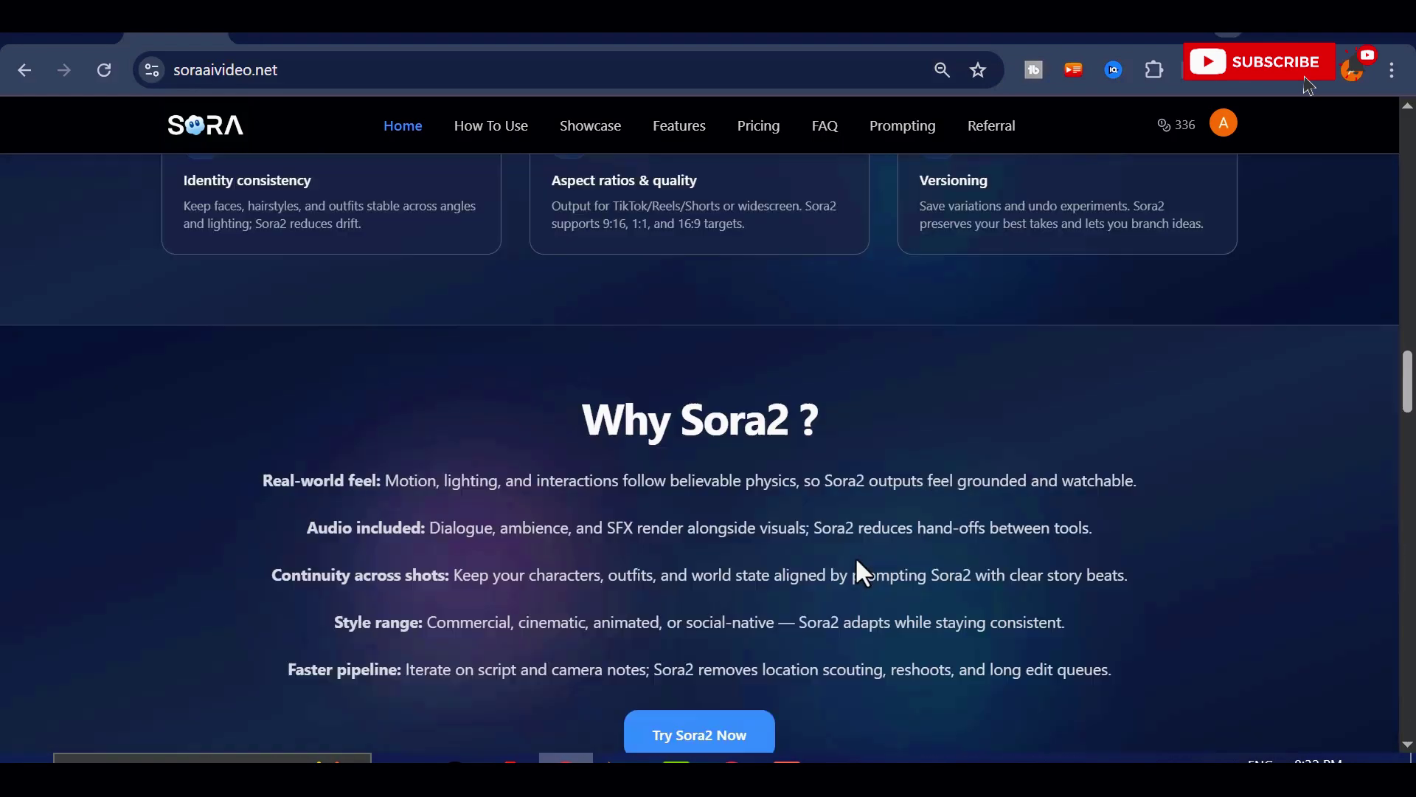
pyautogui.scroll(5, 866, 570)
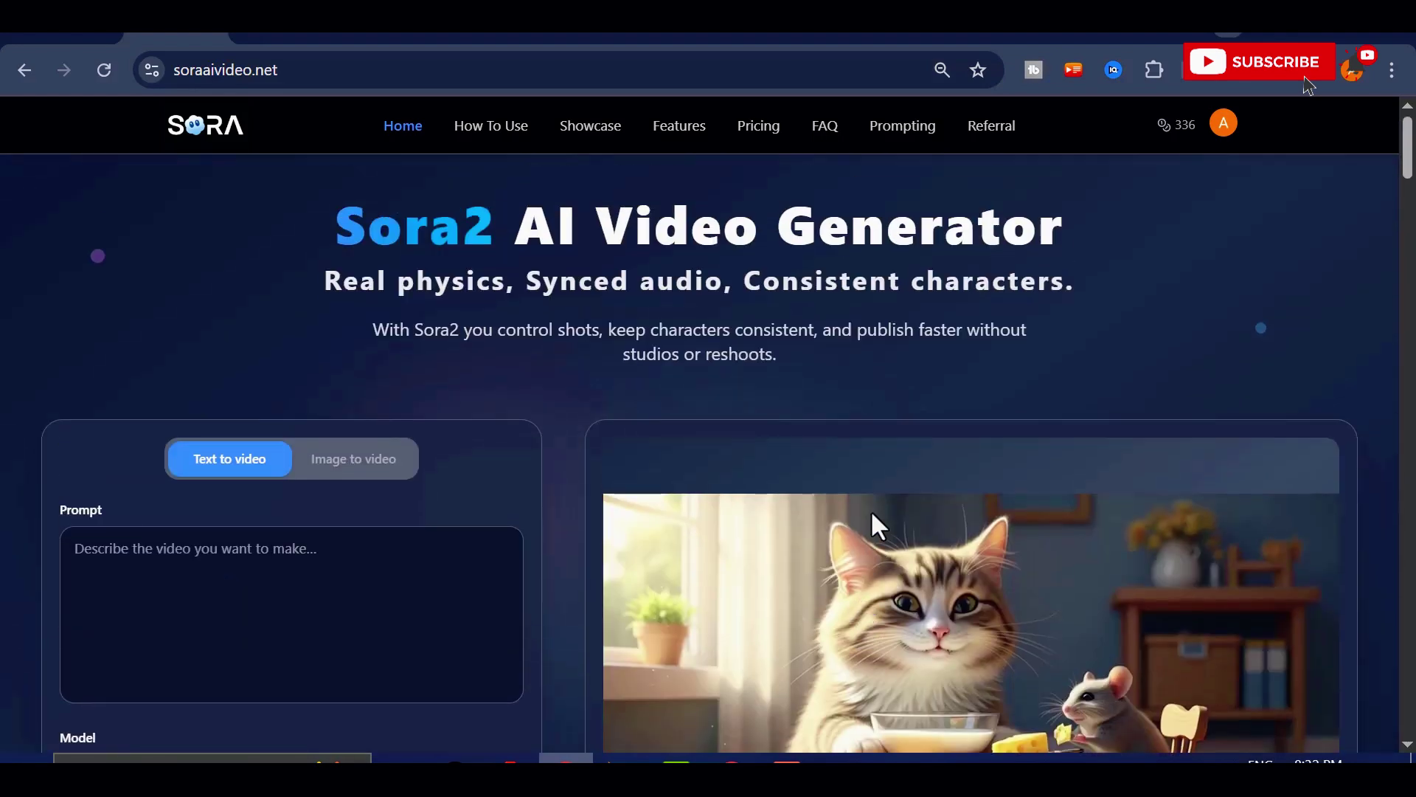
pyautogui.scroll(-8, 849, 509)
pyautogui.scroll(8, 823, 527)
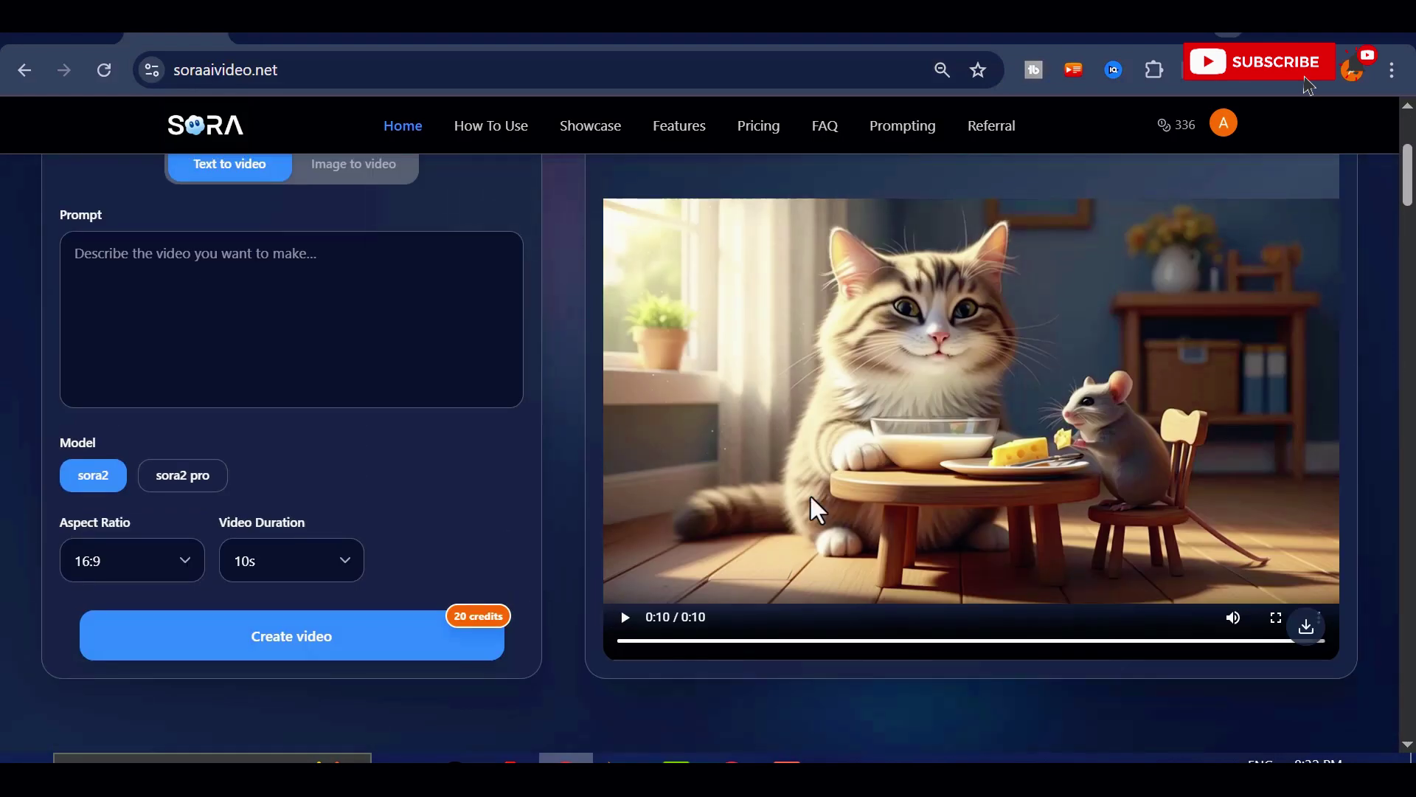